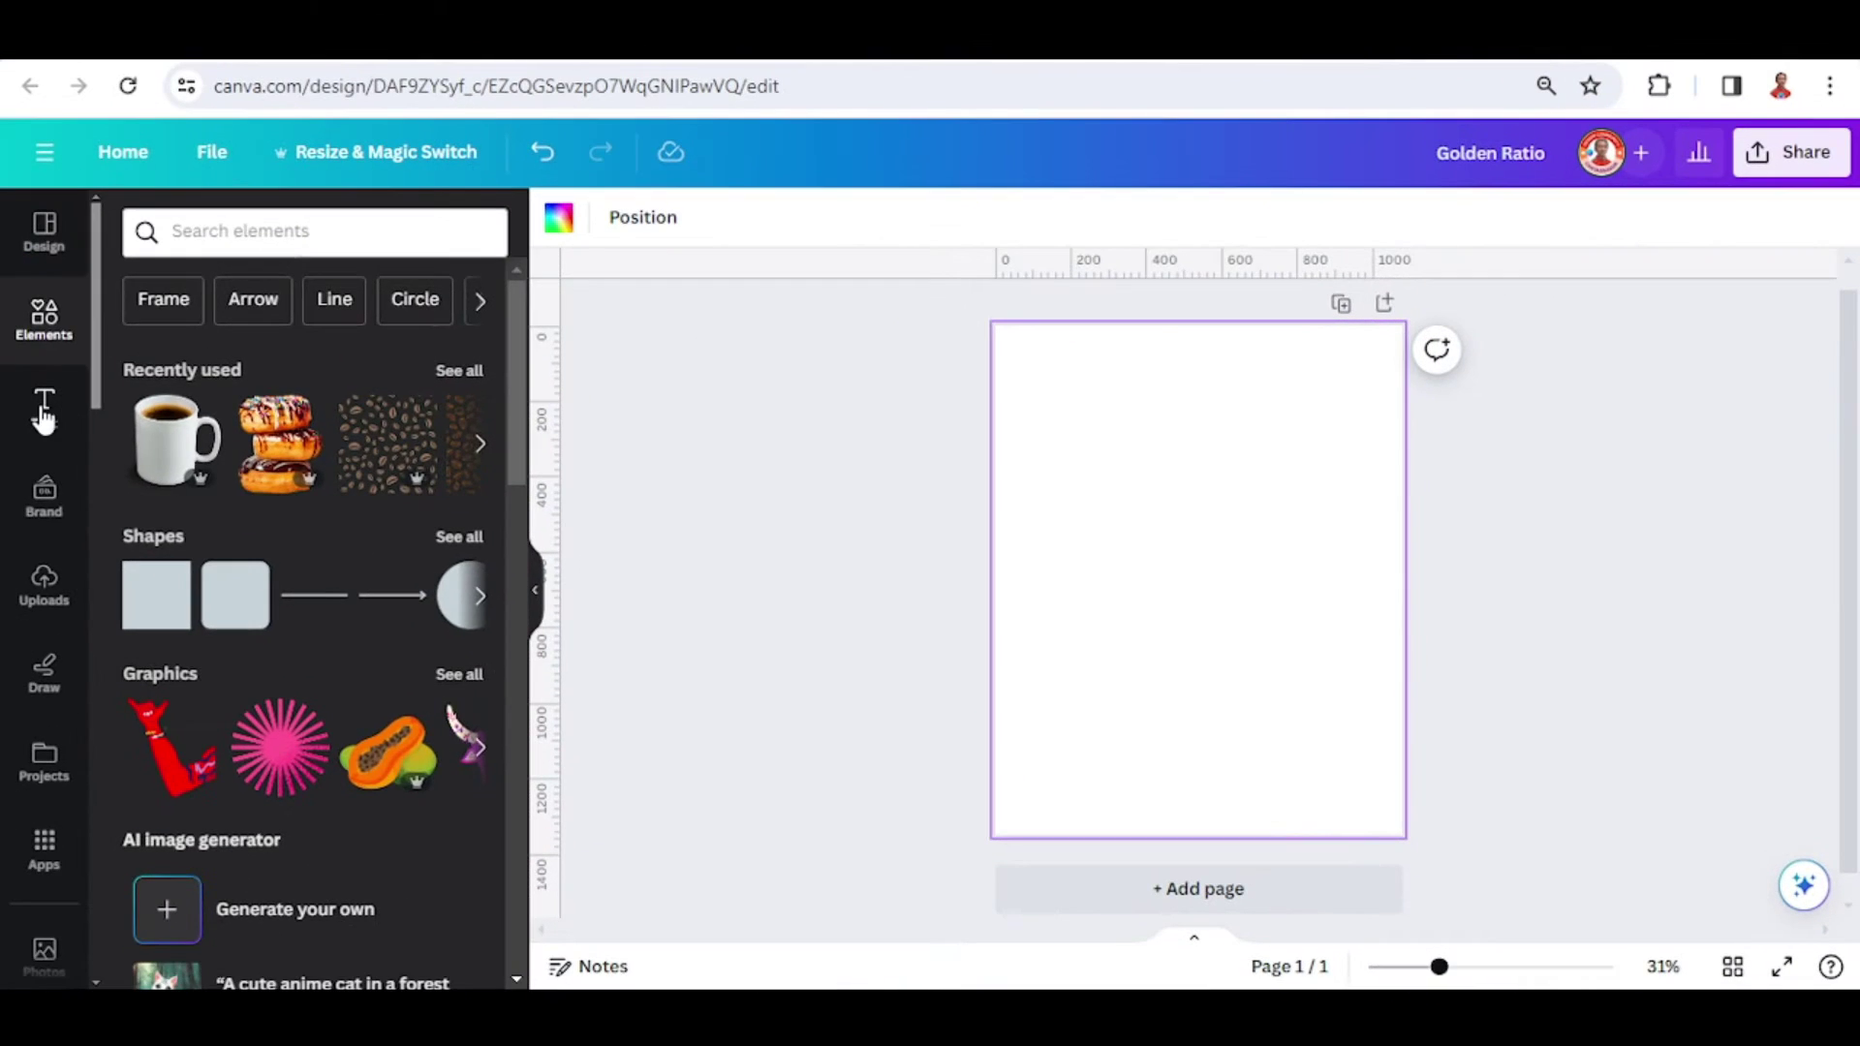
- Add a bold 'TEXT' heading to the blank page from the Text panel
{"action": "left_click", "coordinate": [44, 409]}
{"action": "left_click", "coordinate": [286, 553]}
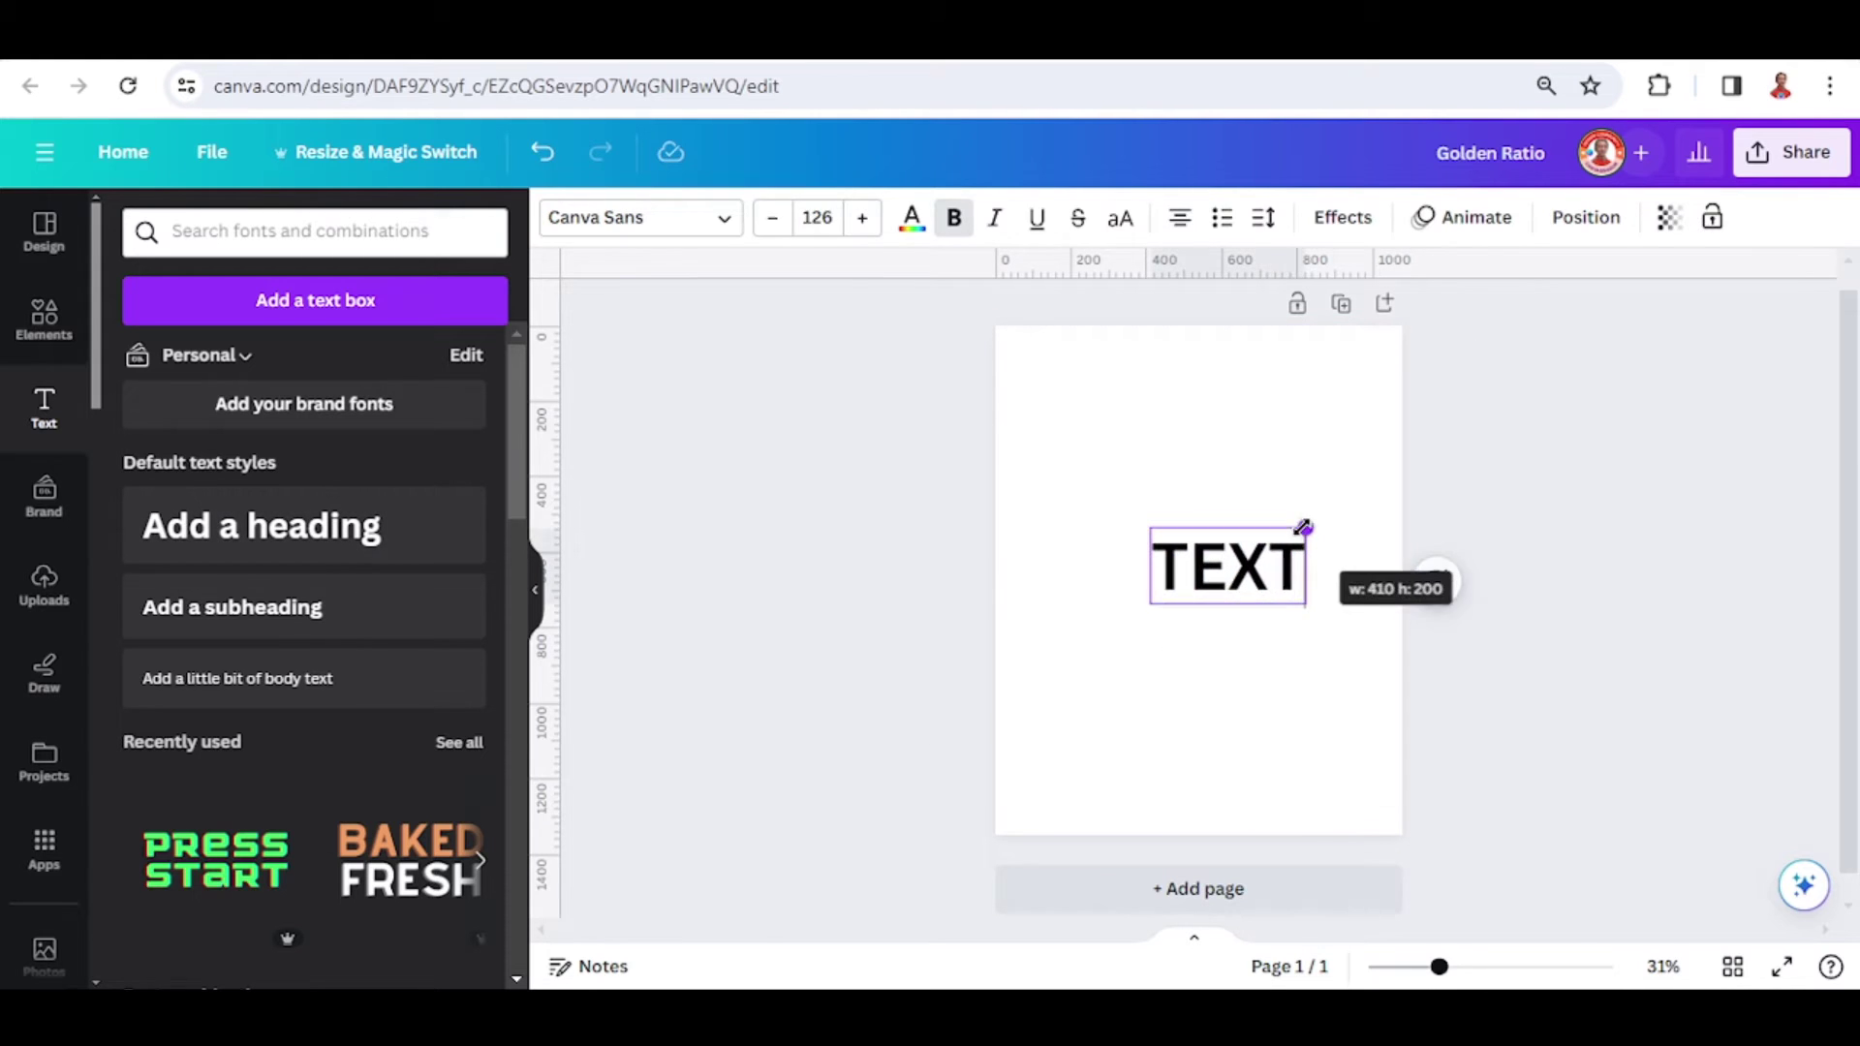
- Search Google for 'golden ratio' and highlight its 1.618 value in the snippet
{"action": "left_click", "coordinate": [1443, 483]}
{"action": "left_click", "coordinate": [1245, 562]}
{"action": "key", "text": "ctrl+t"}
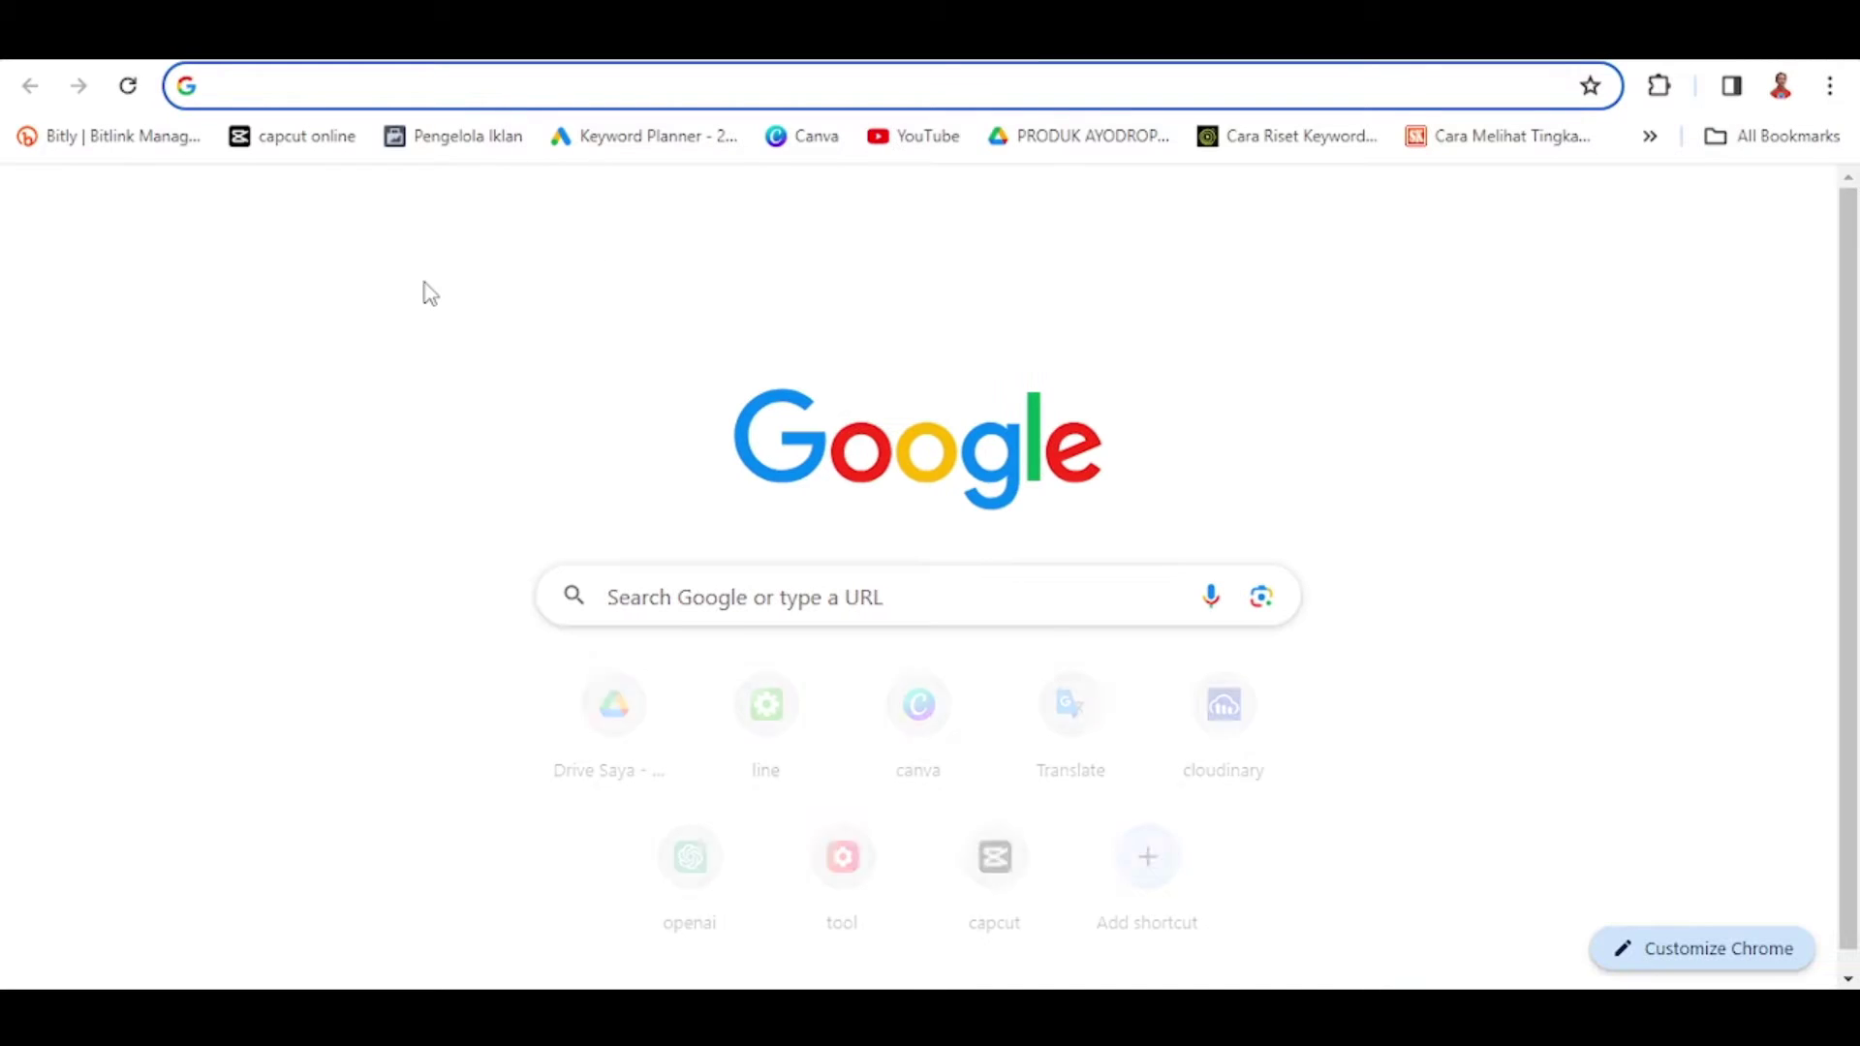
{"action": "type", "text": "GOLDEN RA"}
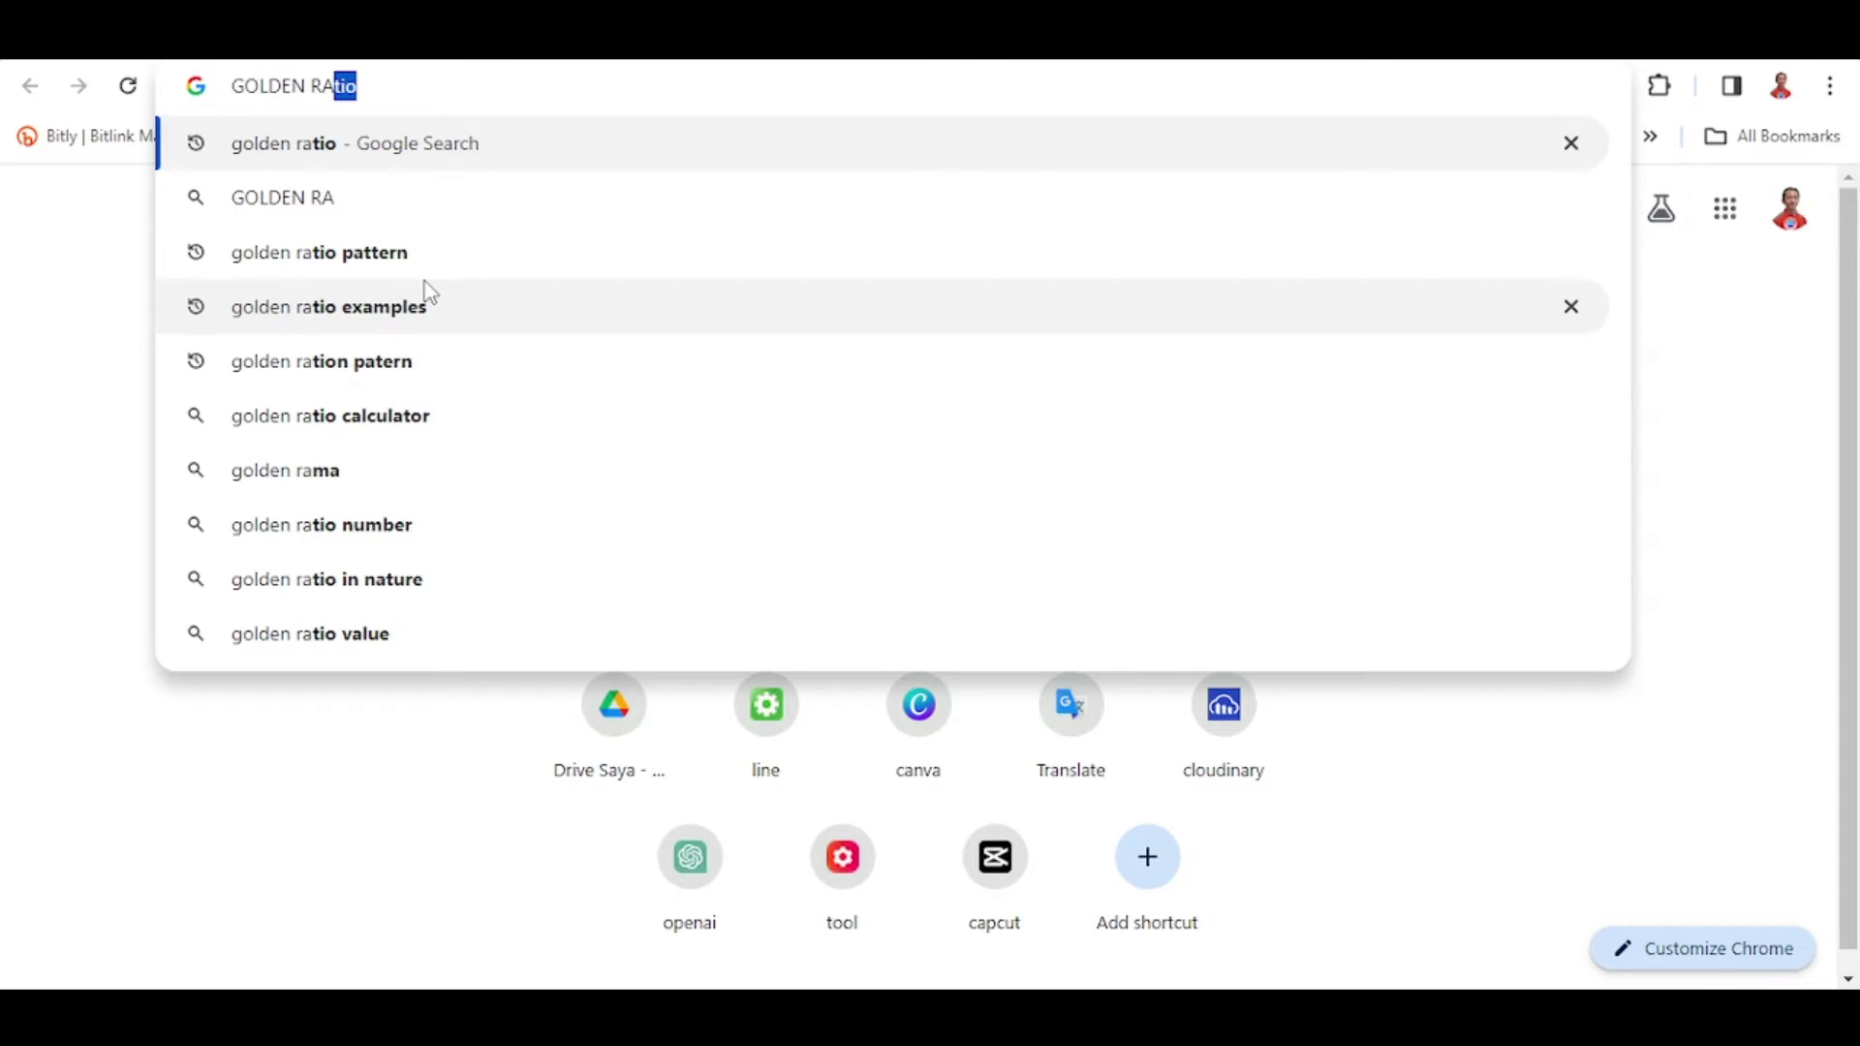
{"action": "key", "text": "Return"}
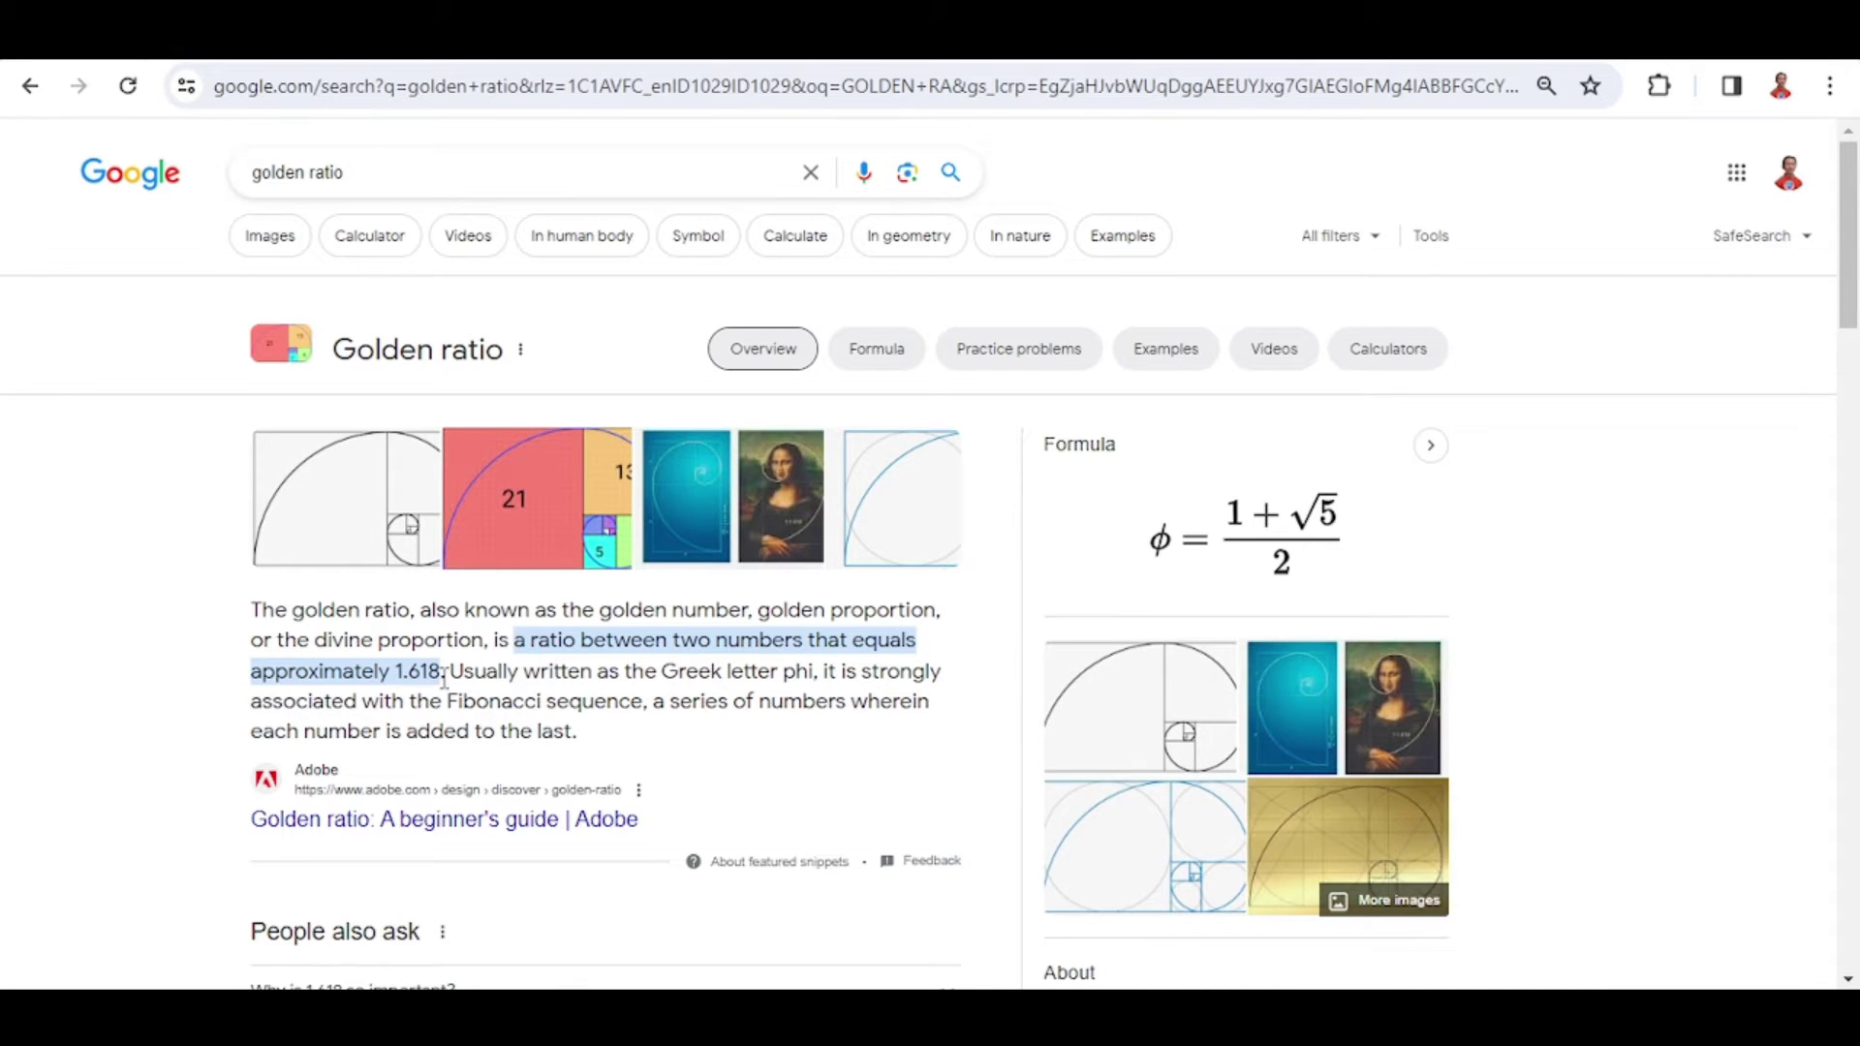
{"action": "left_click_drag", "start_coordinate": [441, 673], "coordinate": [411, 675]}
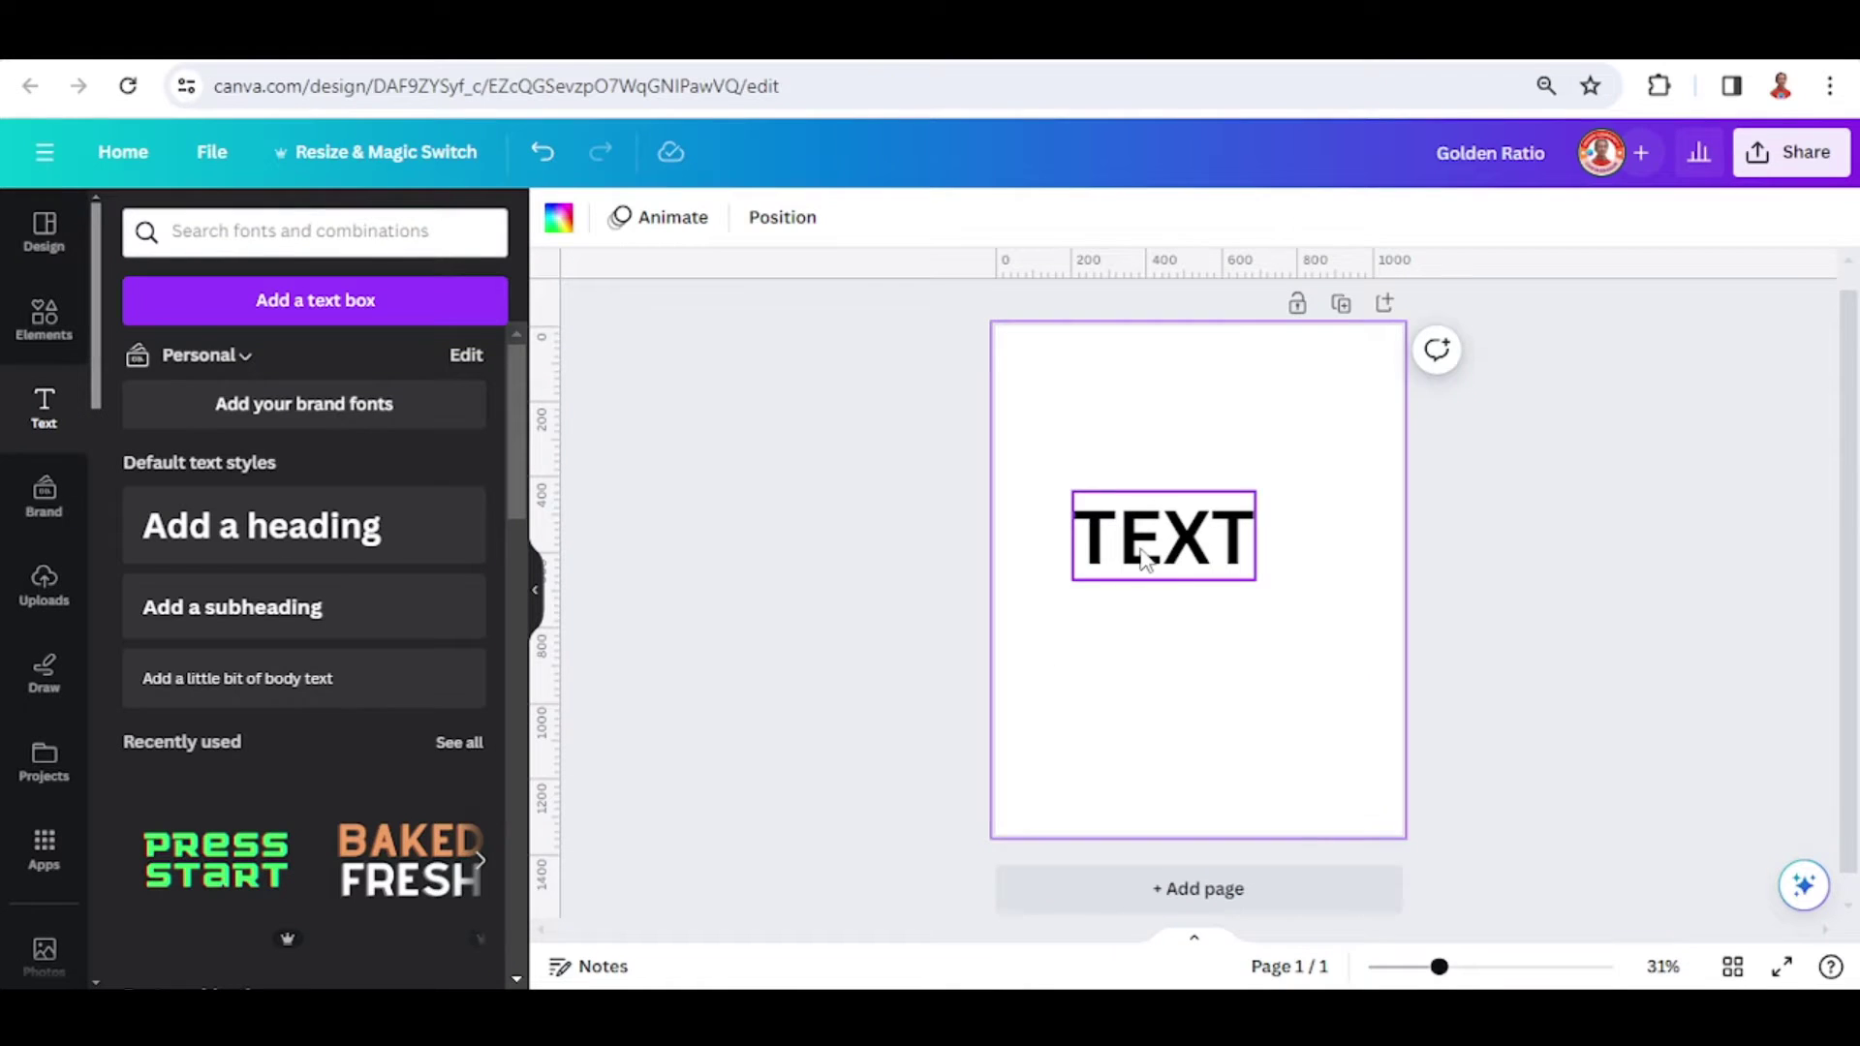
- Compute 148 ÷ 1.618 = 91.47095179233622 in Calculator and select 91.47
{"action": "left_click", "coordinate": [1141, 547]}
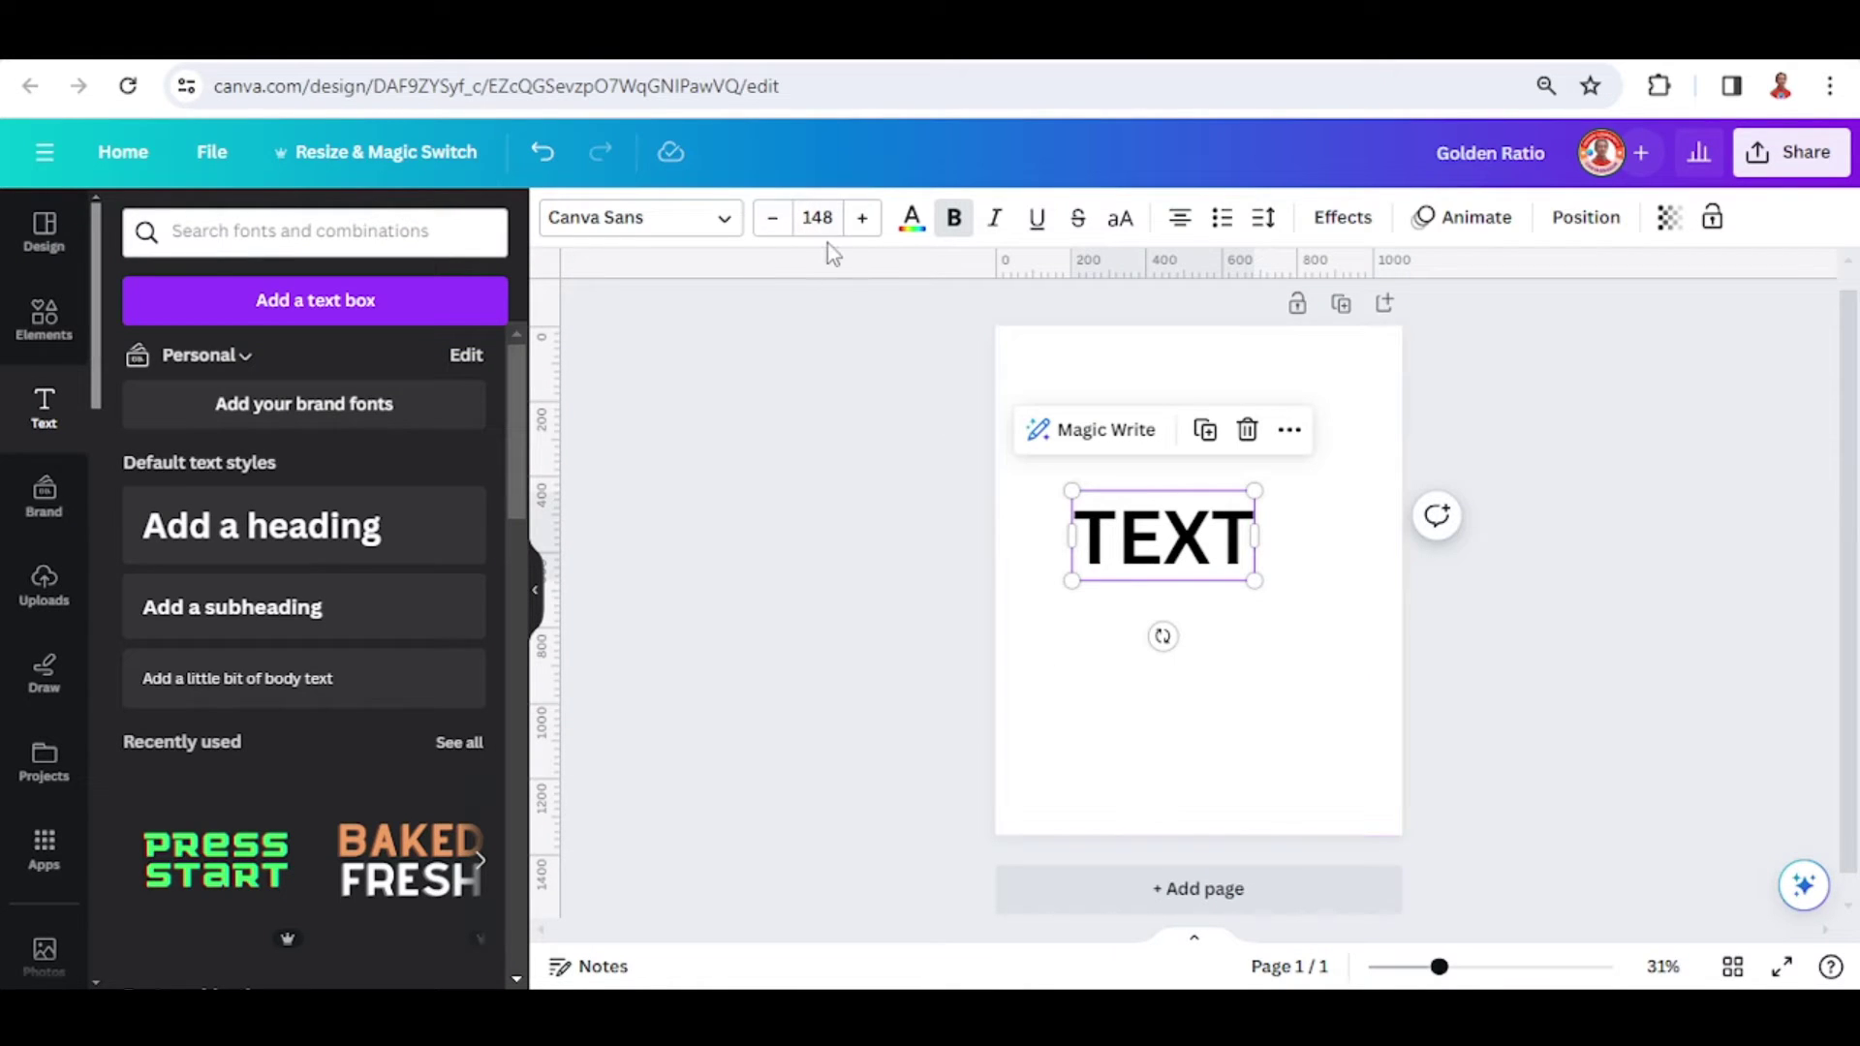
{"action": "key", "text": "alt+Tab"}
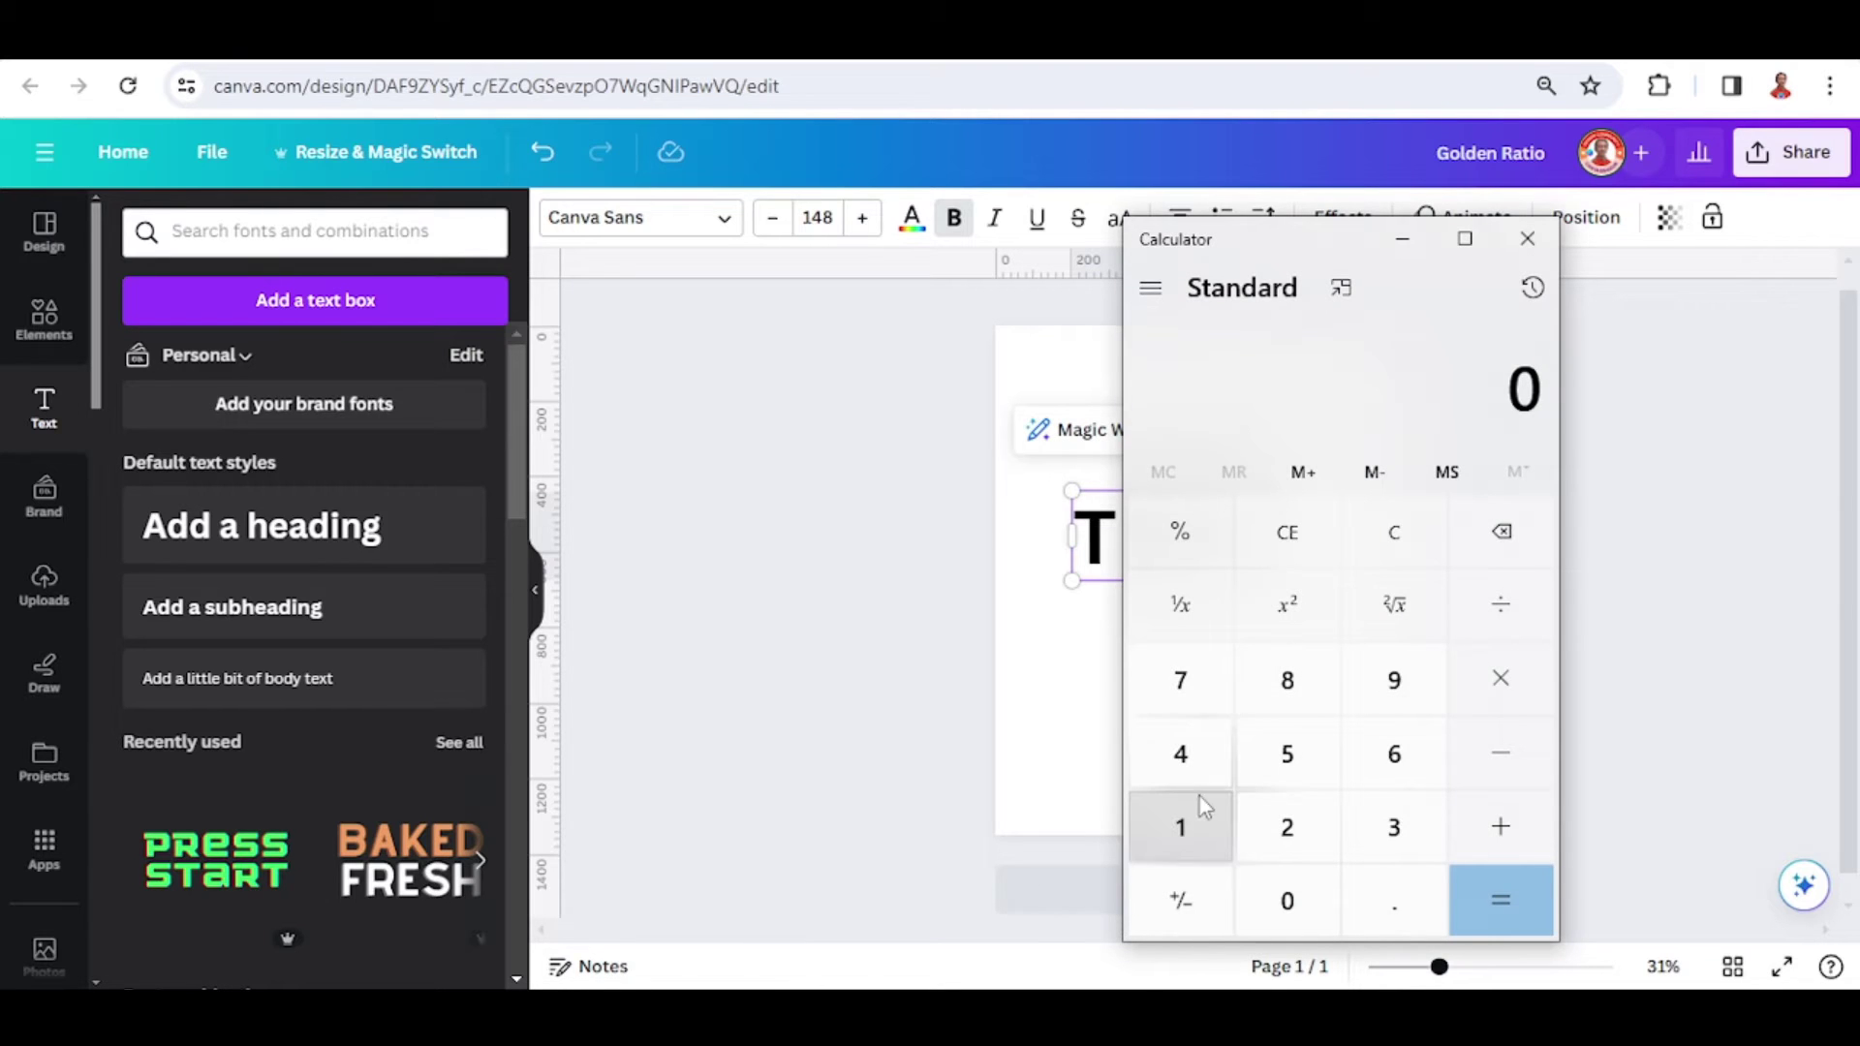
{"action": "left_click", "coordinate": [1183, 838]}
{"action": "left_click", "coordinate": [1184, 761]}
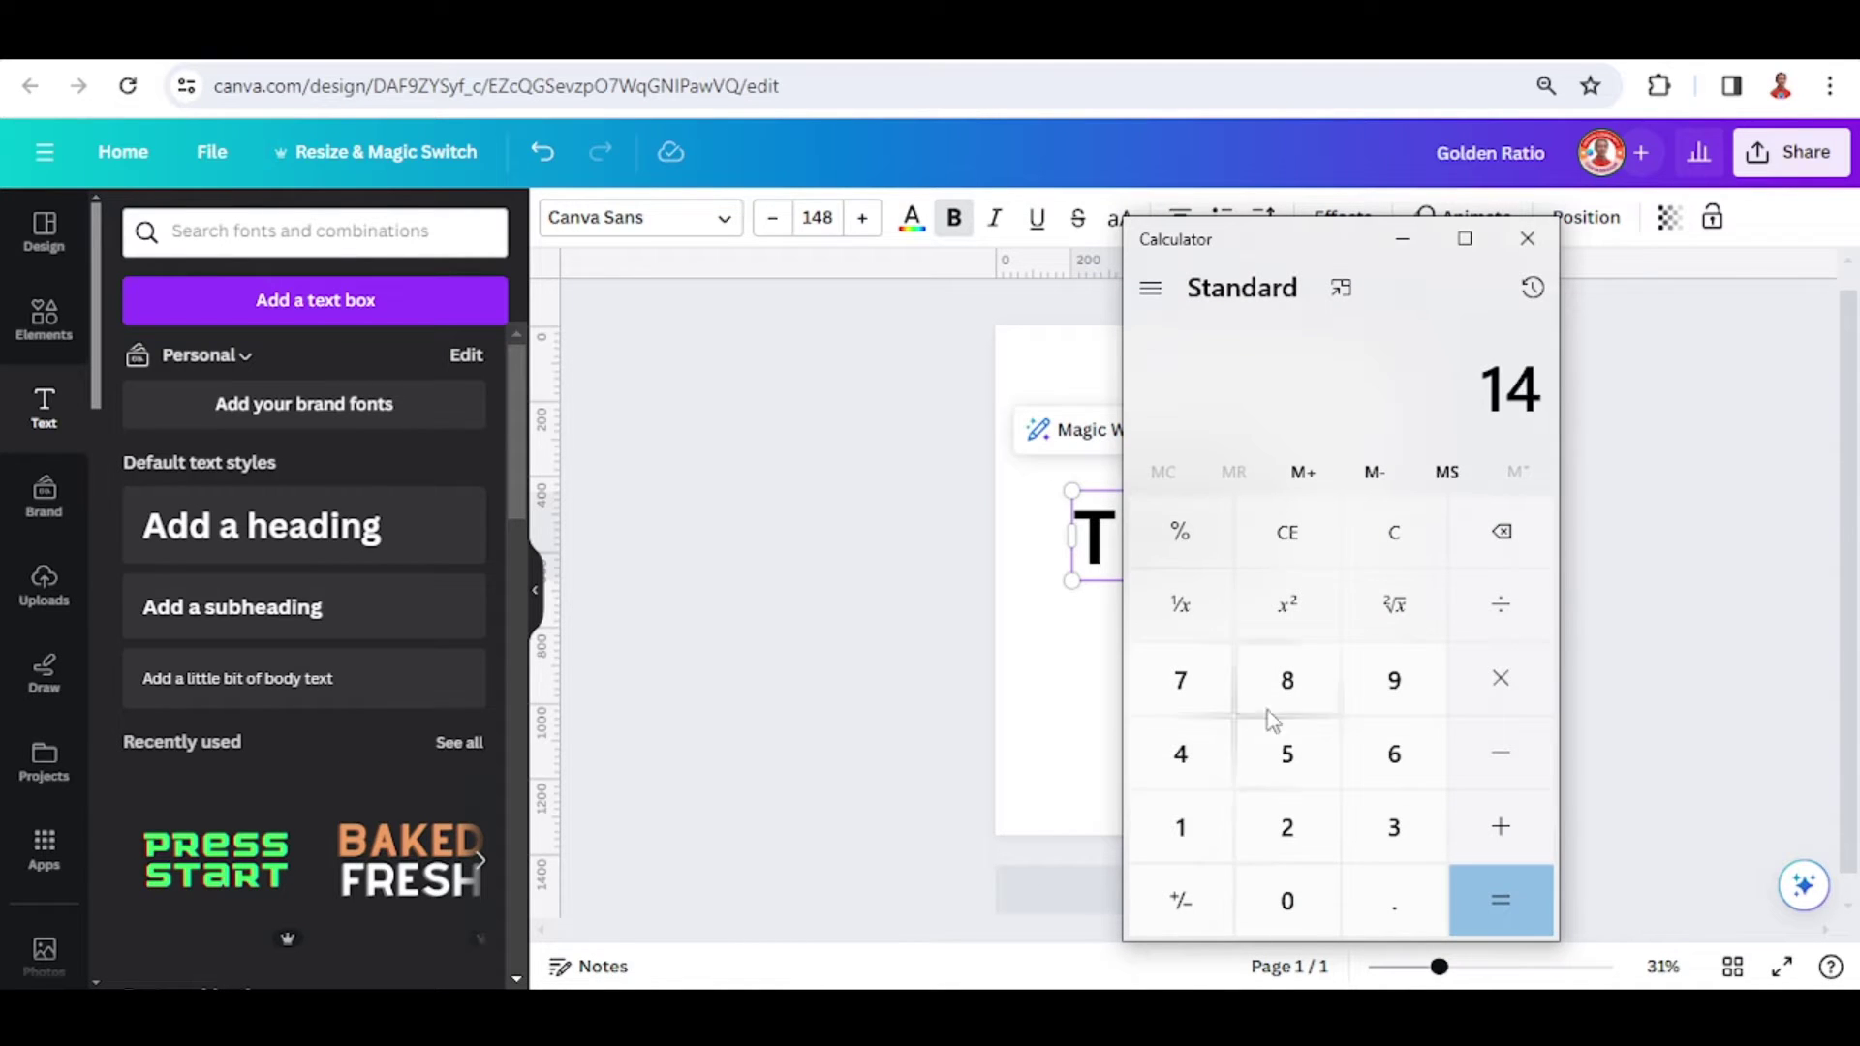
{"action": "left_click", "coordinate": [1274, 682]}
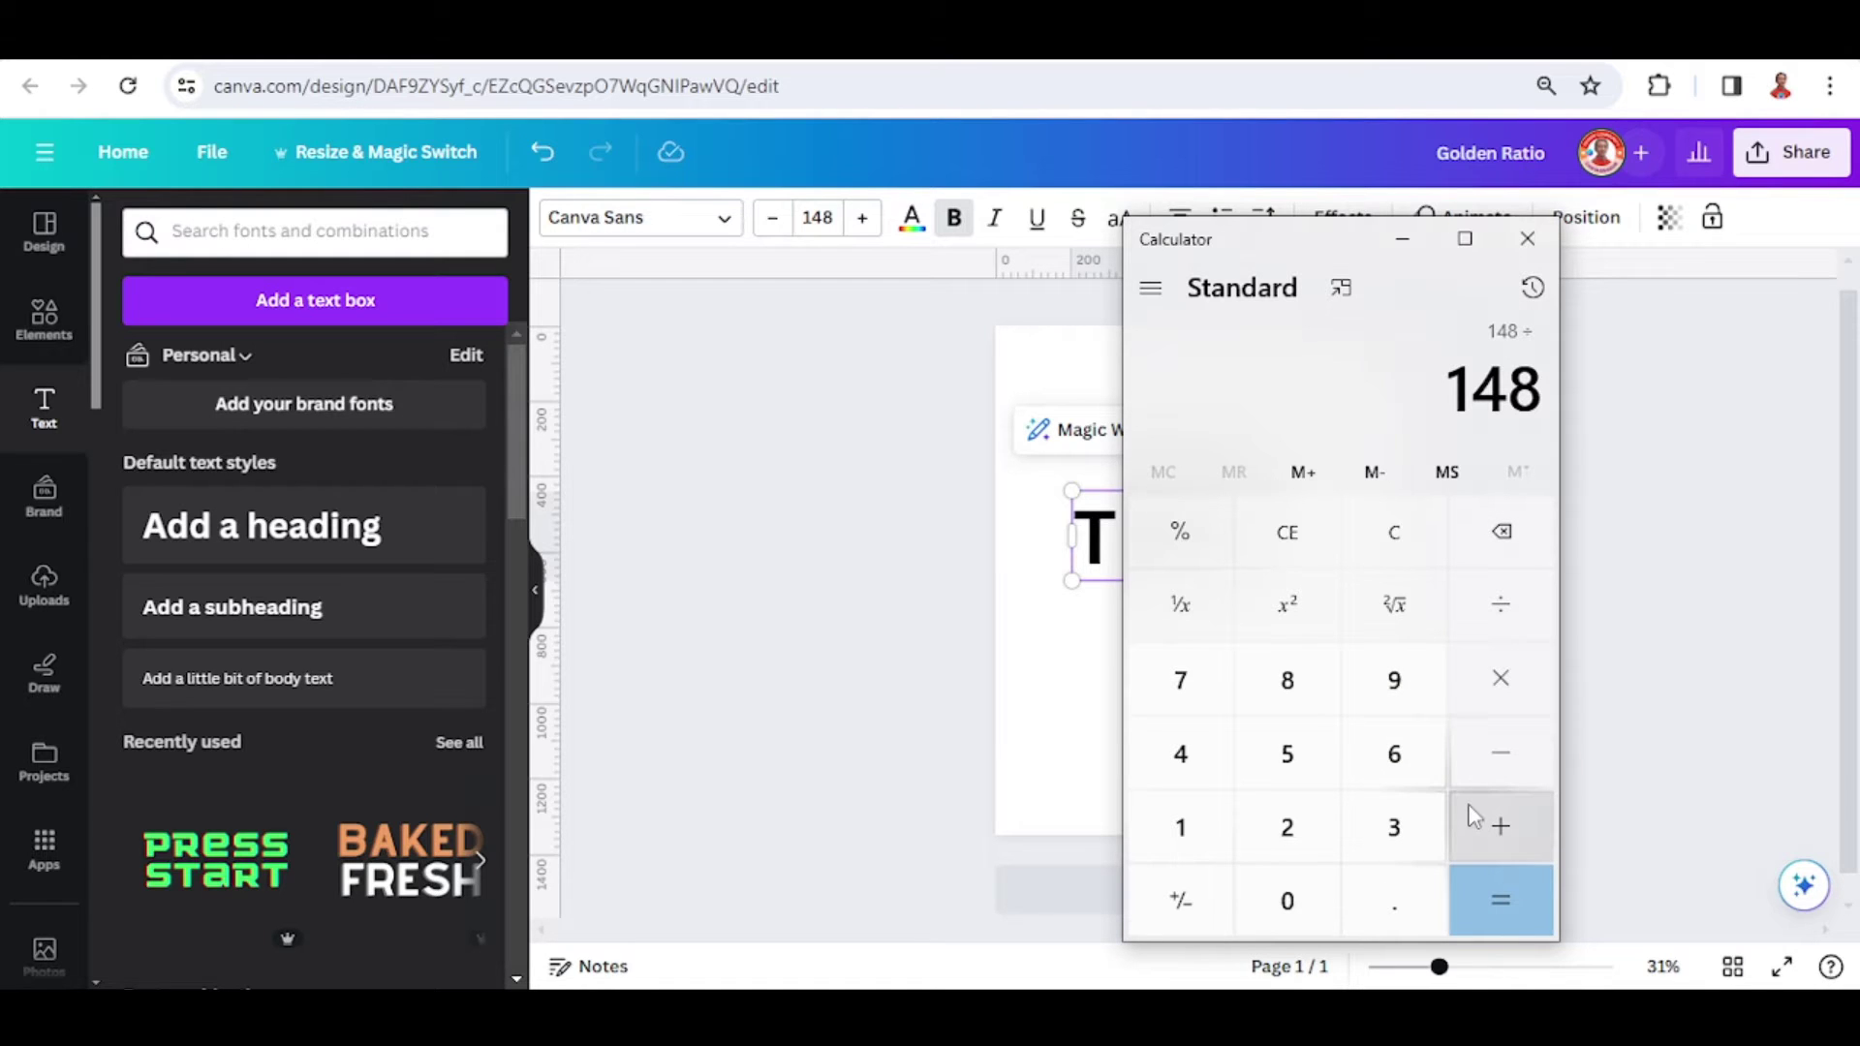
{"action": "type", "text": "1.618"}
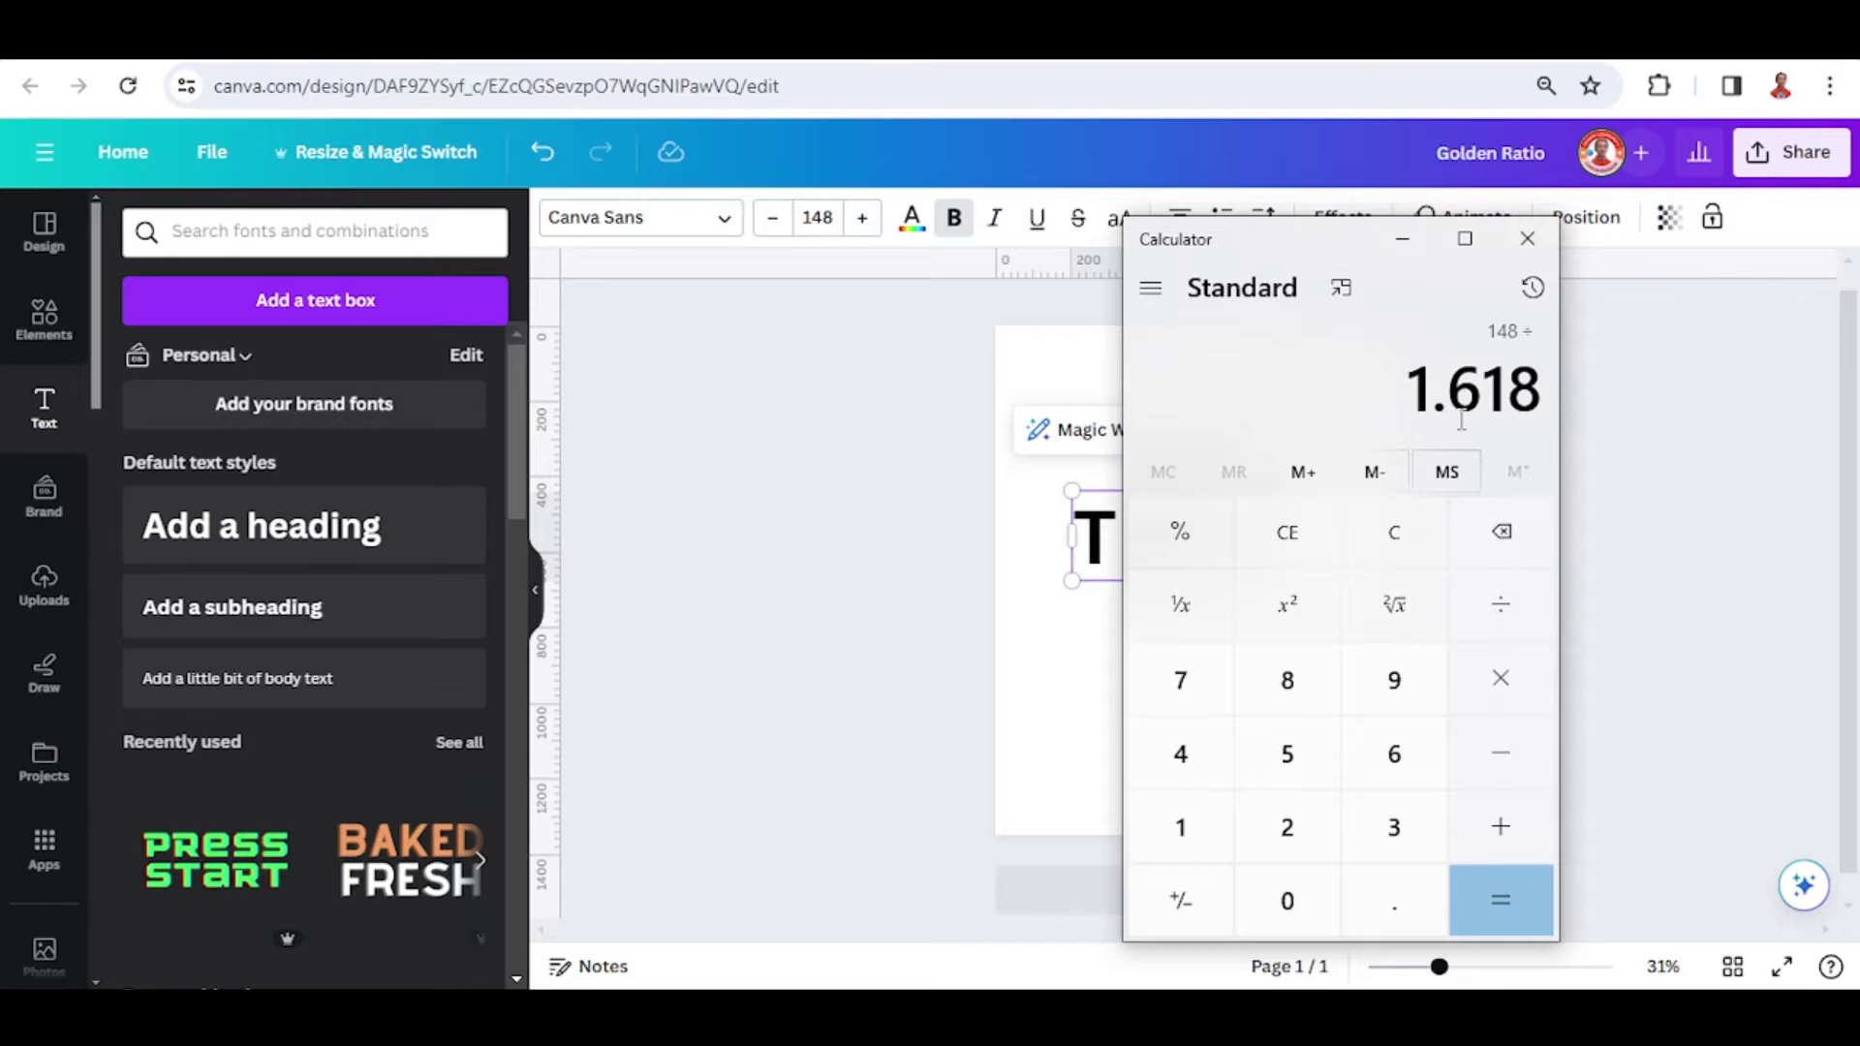
{"action": "left_click", "coordinate": [1514, 909]}
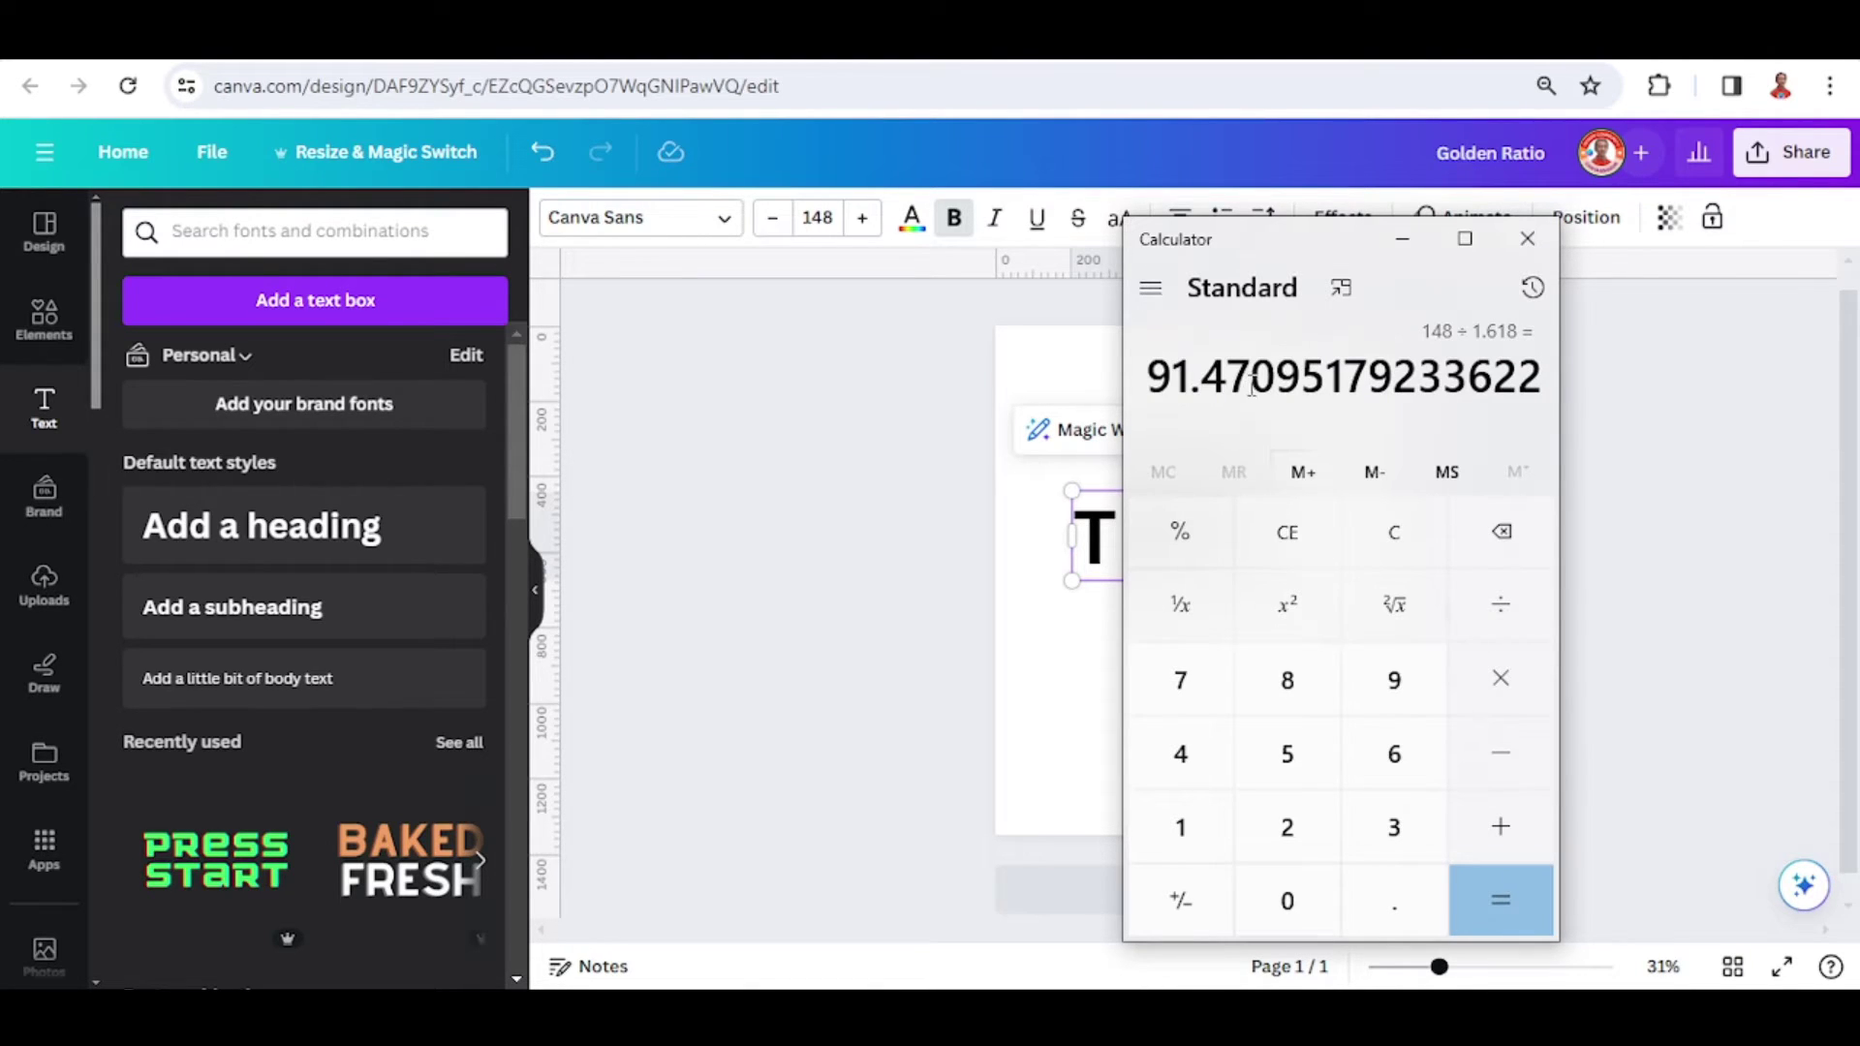
{"action": "left_click_drag", "start_coordinate": [1237, 384], "coordinate": [1150, 378]}
{"action": "key", "text": "ctrl+c"}
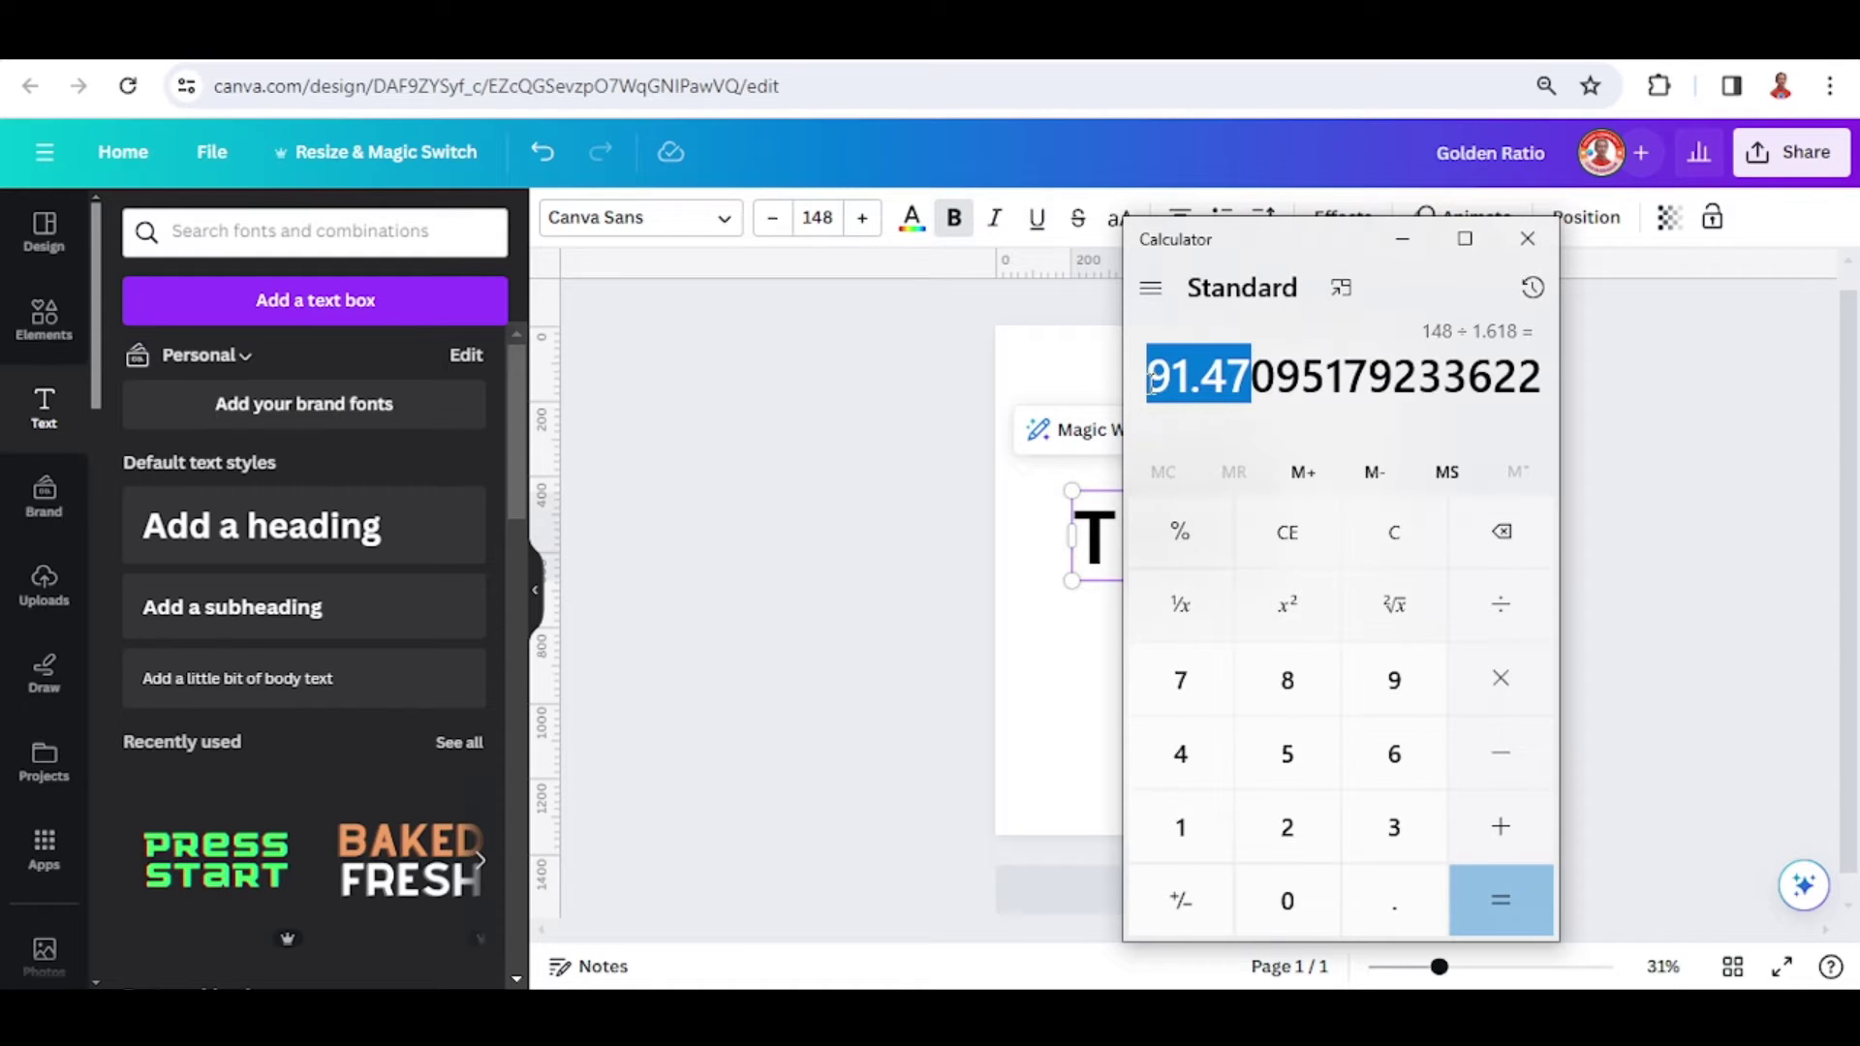
- Duplicate the TEXT heading below itself at font size 91.47, then duplicate that copy beneath it
{"action": "left_click", "coordinate": [1084, 611]}
{"action": "left_click", "coordinate": [1163, 537]}
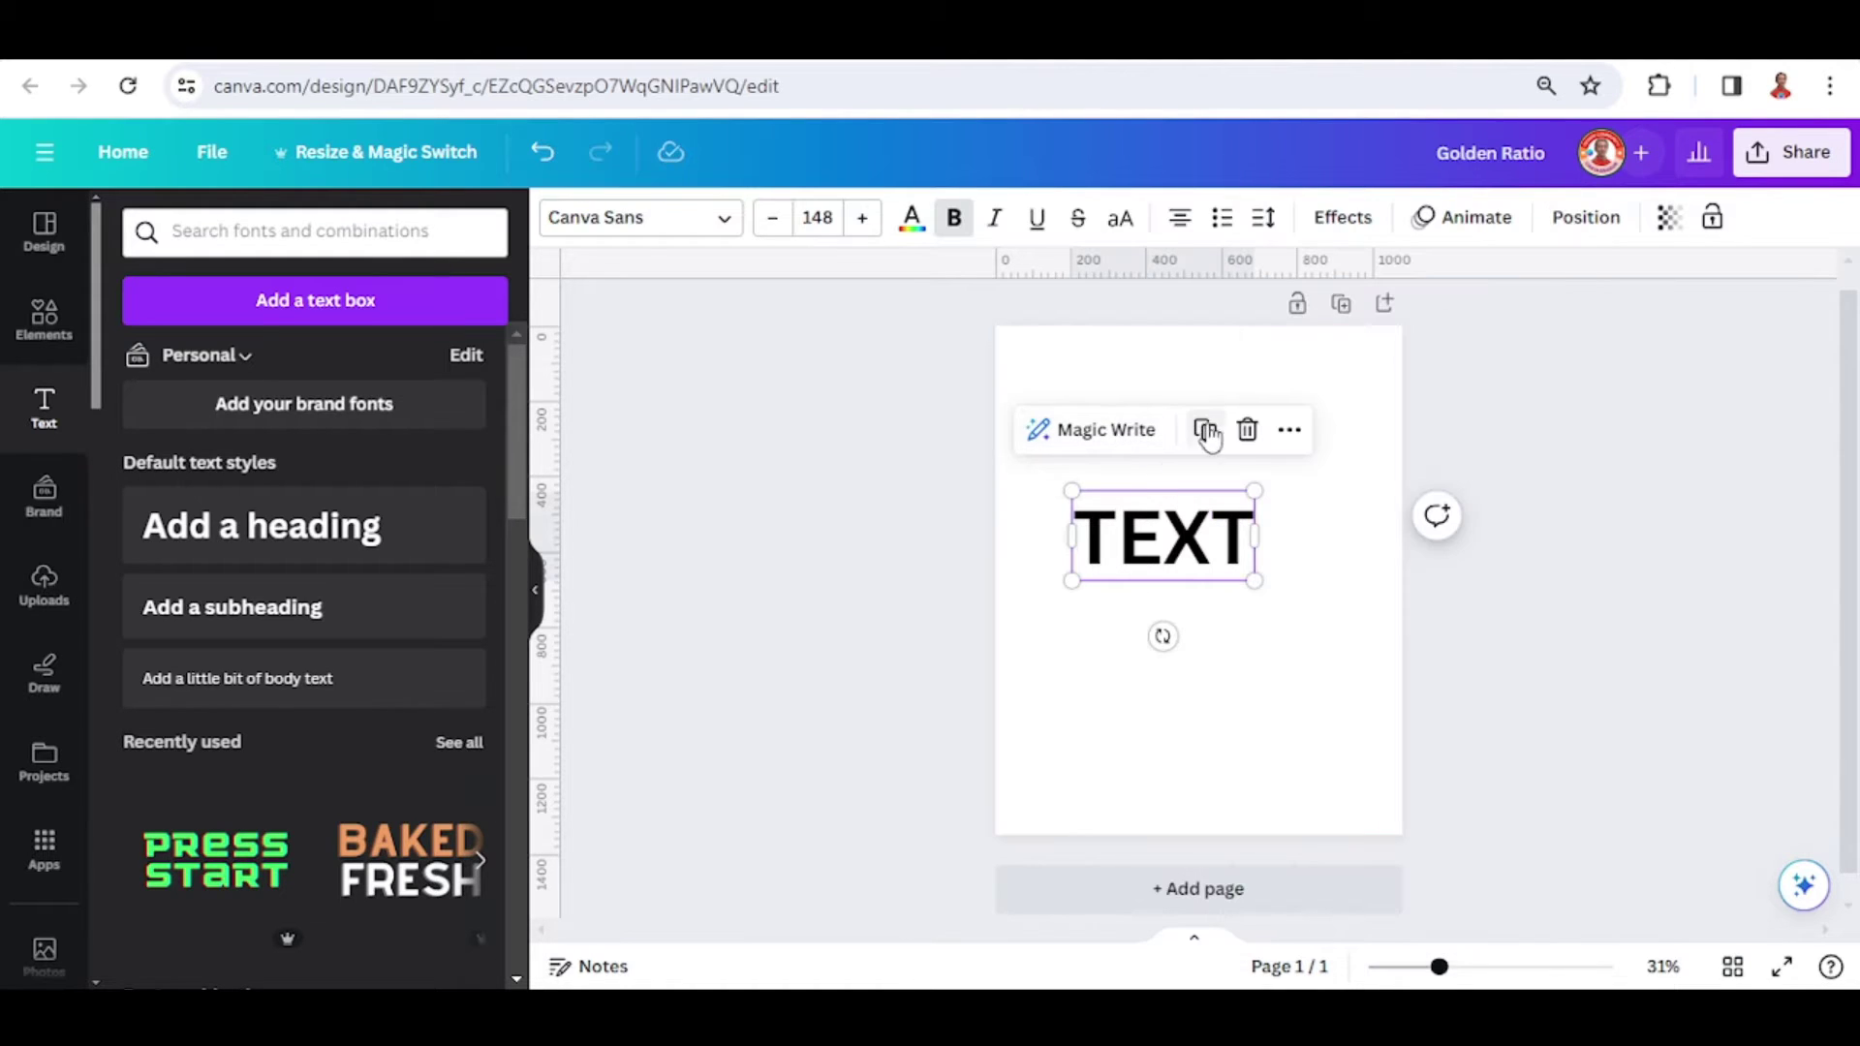
{"action": "left_click", "coordinate": [1198, 441]}
{"action": "left_click_drag", "start_coordinate": [1177, 562], "coordinate": [1195, 619]}
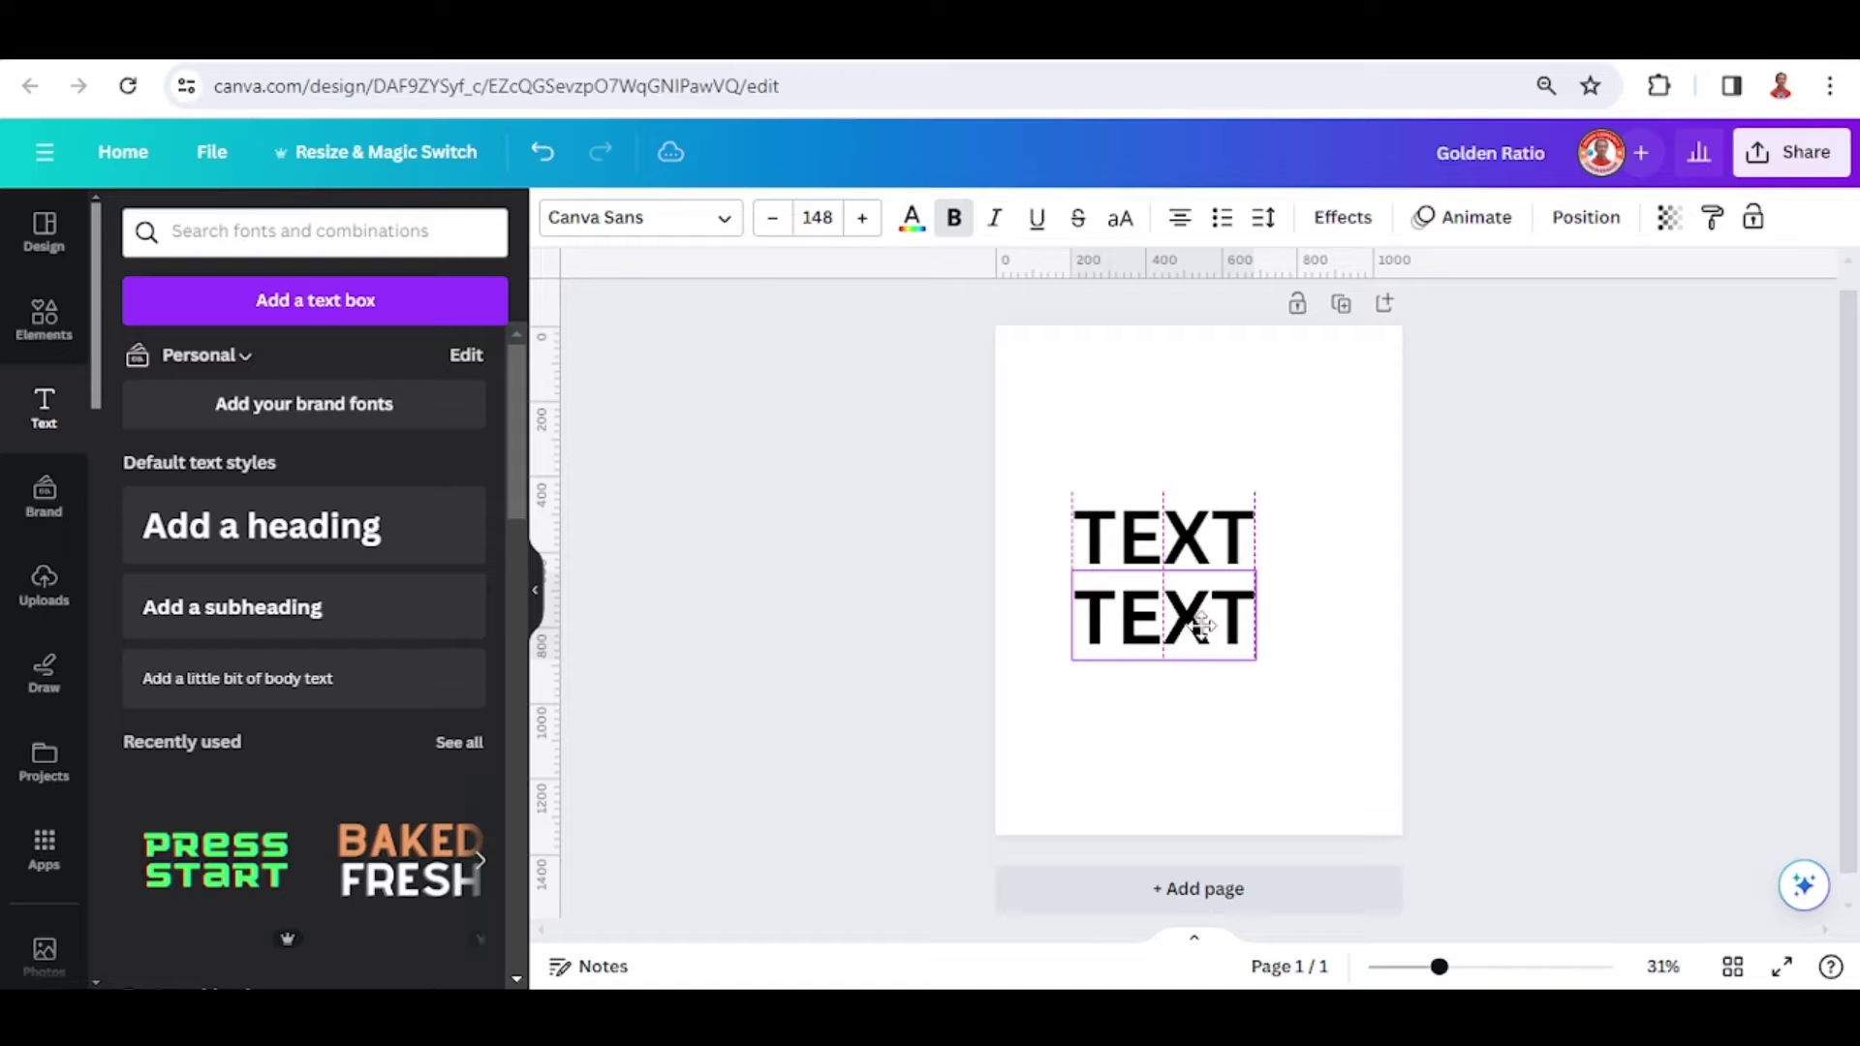
{"action": "left_click", "coordinate": [837, 219]}
{"action": "key", "text": "ctrl+v"}
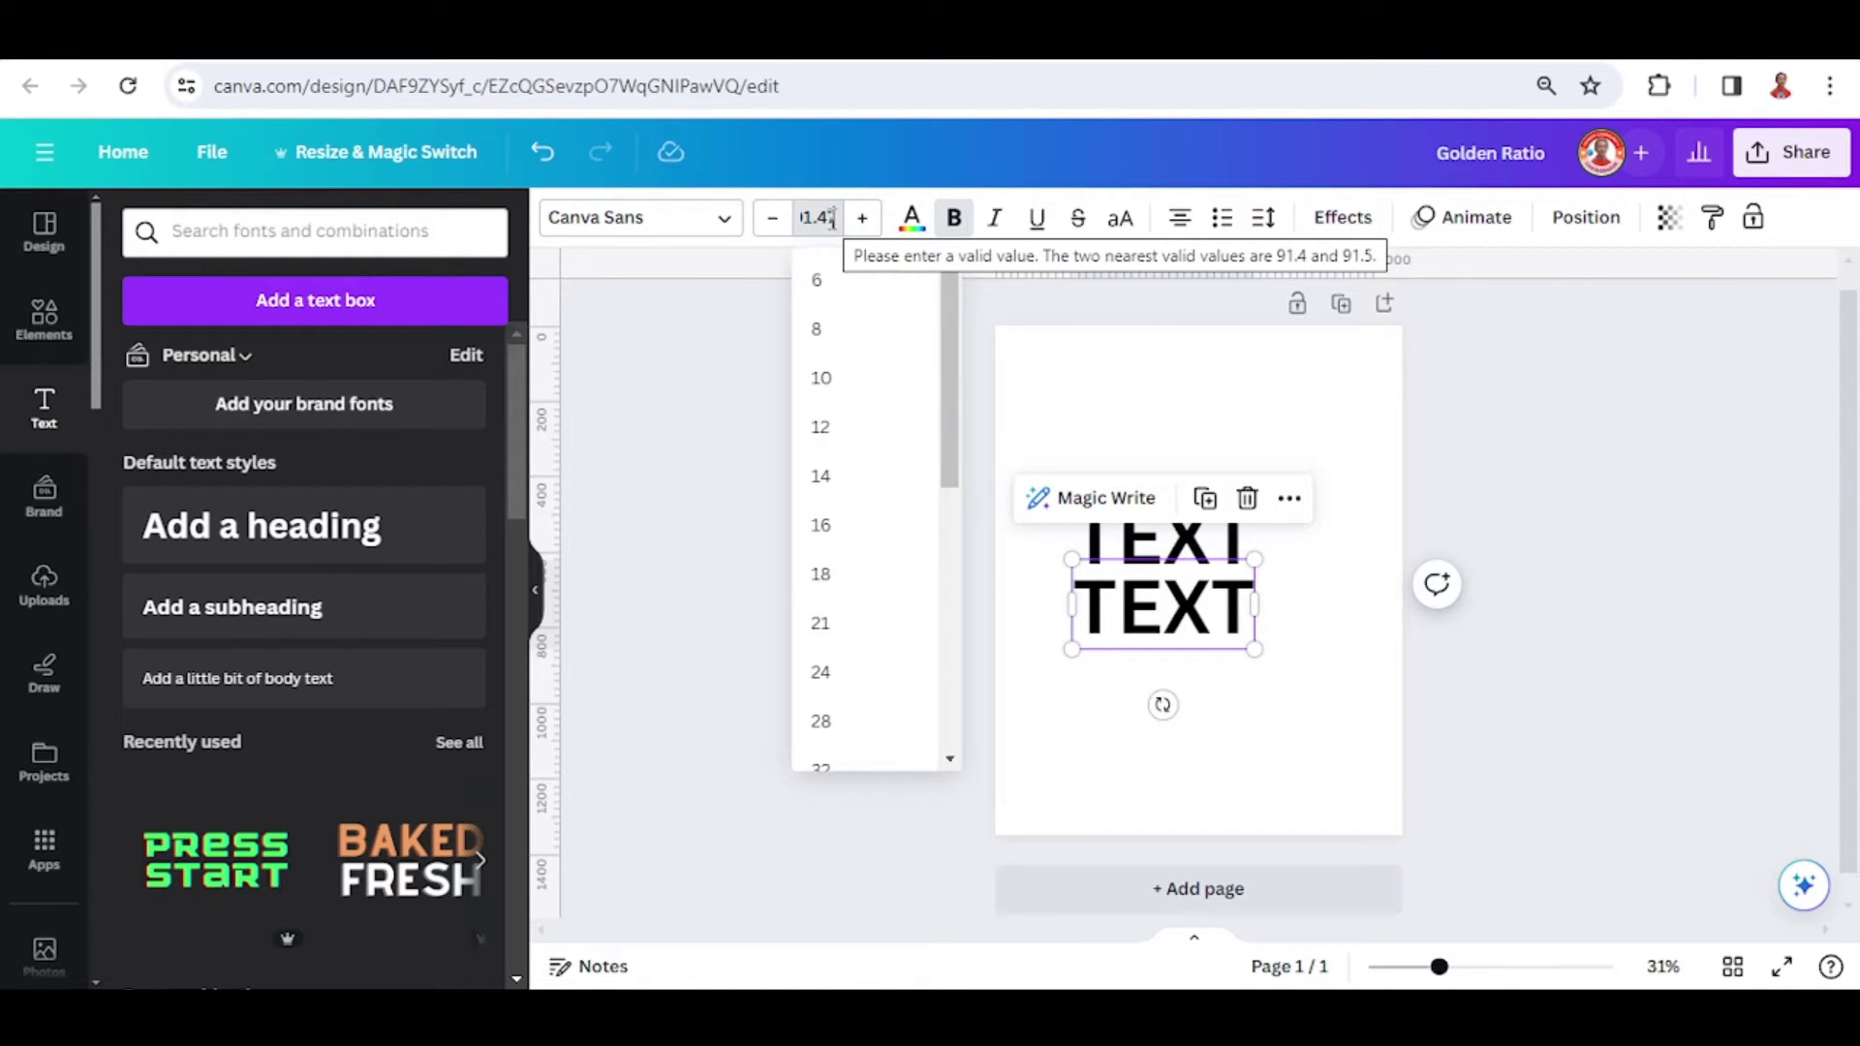
{"action": "key", "text": "Return"}
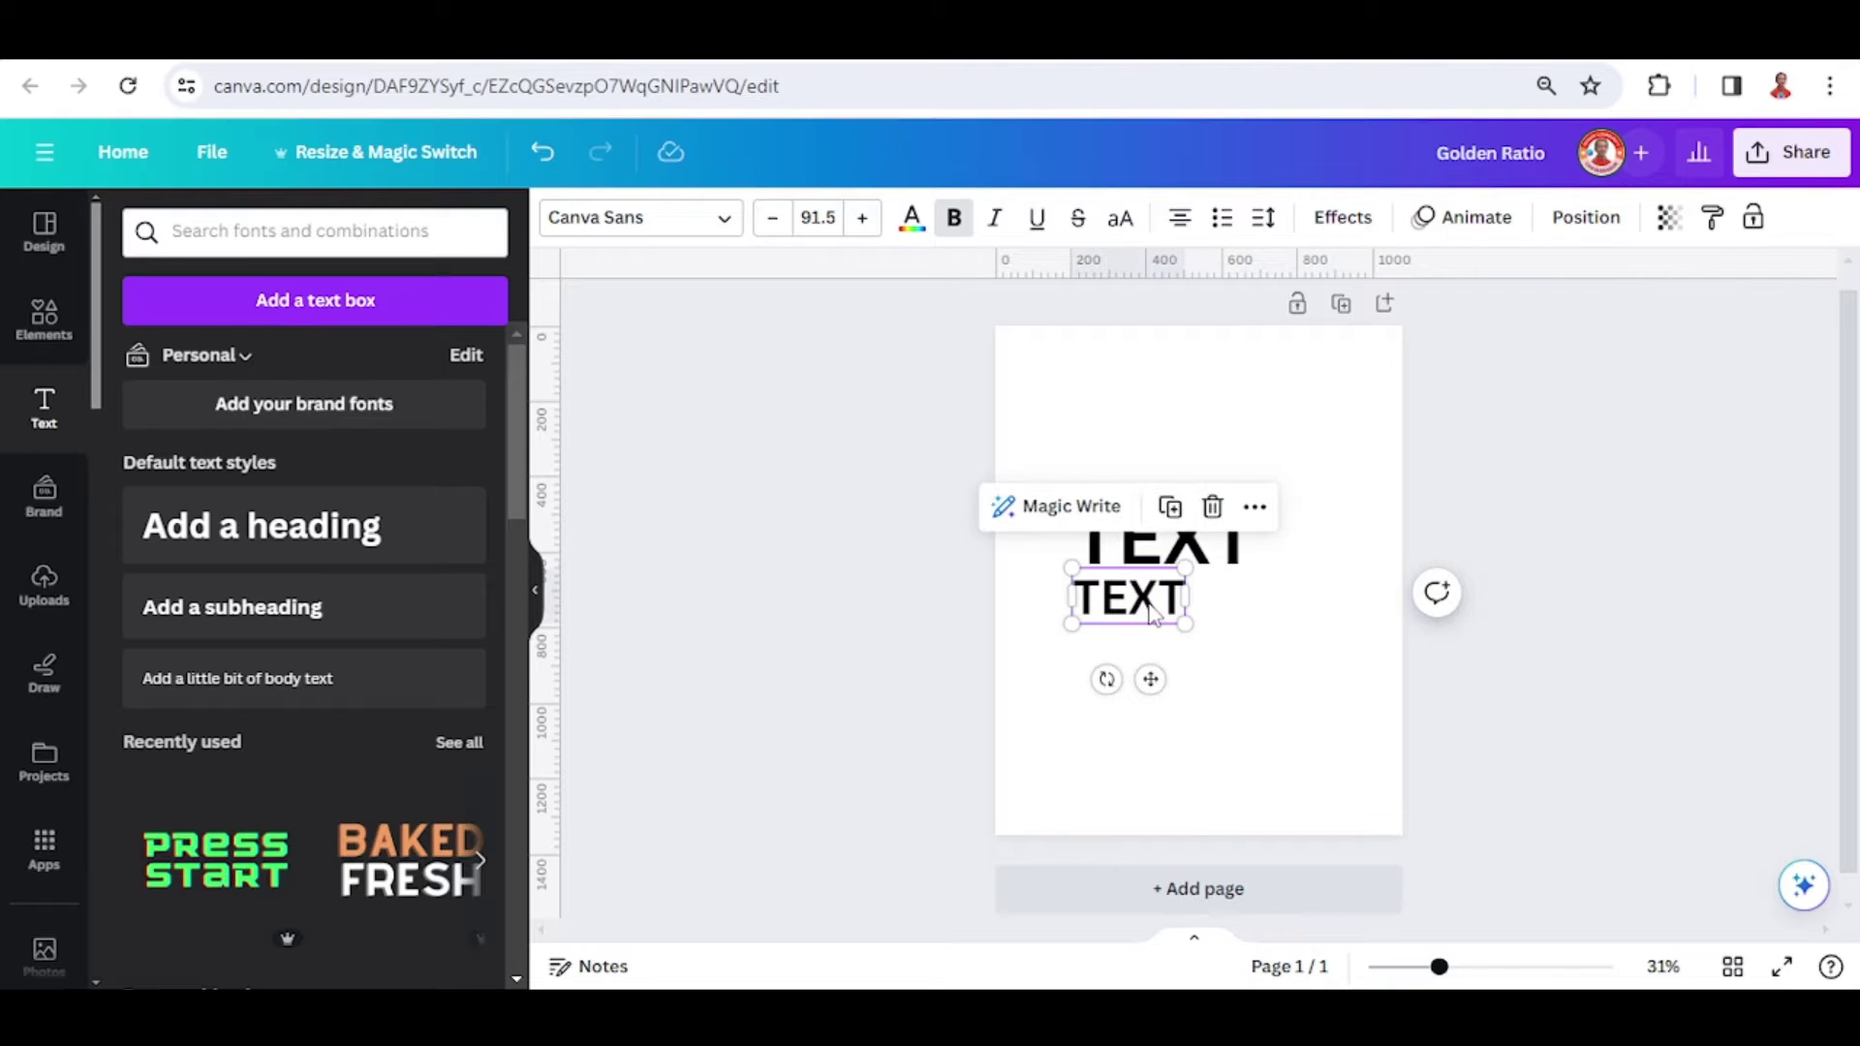
{"action": "left_click", "coordinate": [1170, 506]}
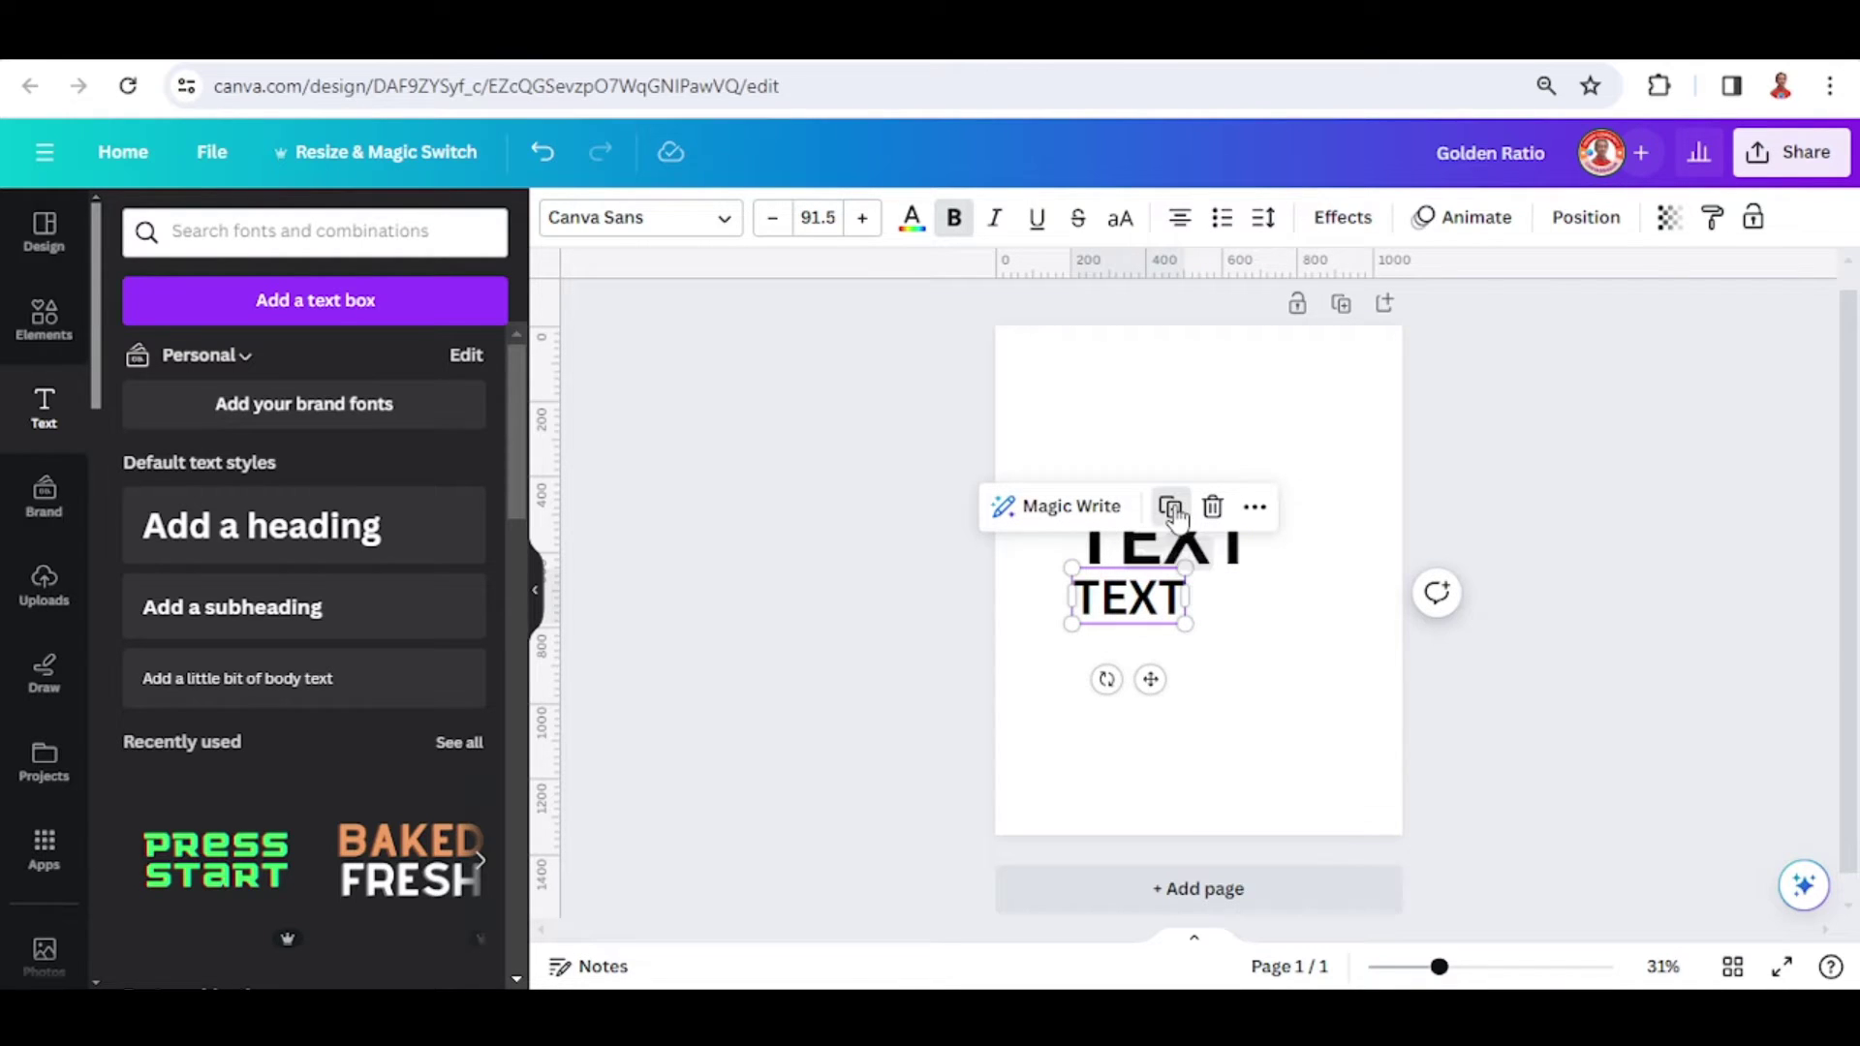
{"action": "left_click_drag", "start_coordinate": [1165, 597], "coordinate": [1161, 649]}
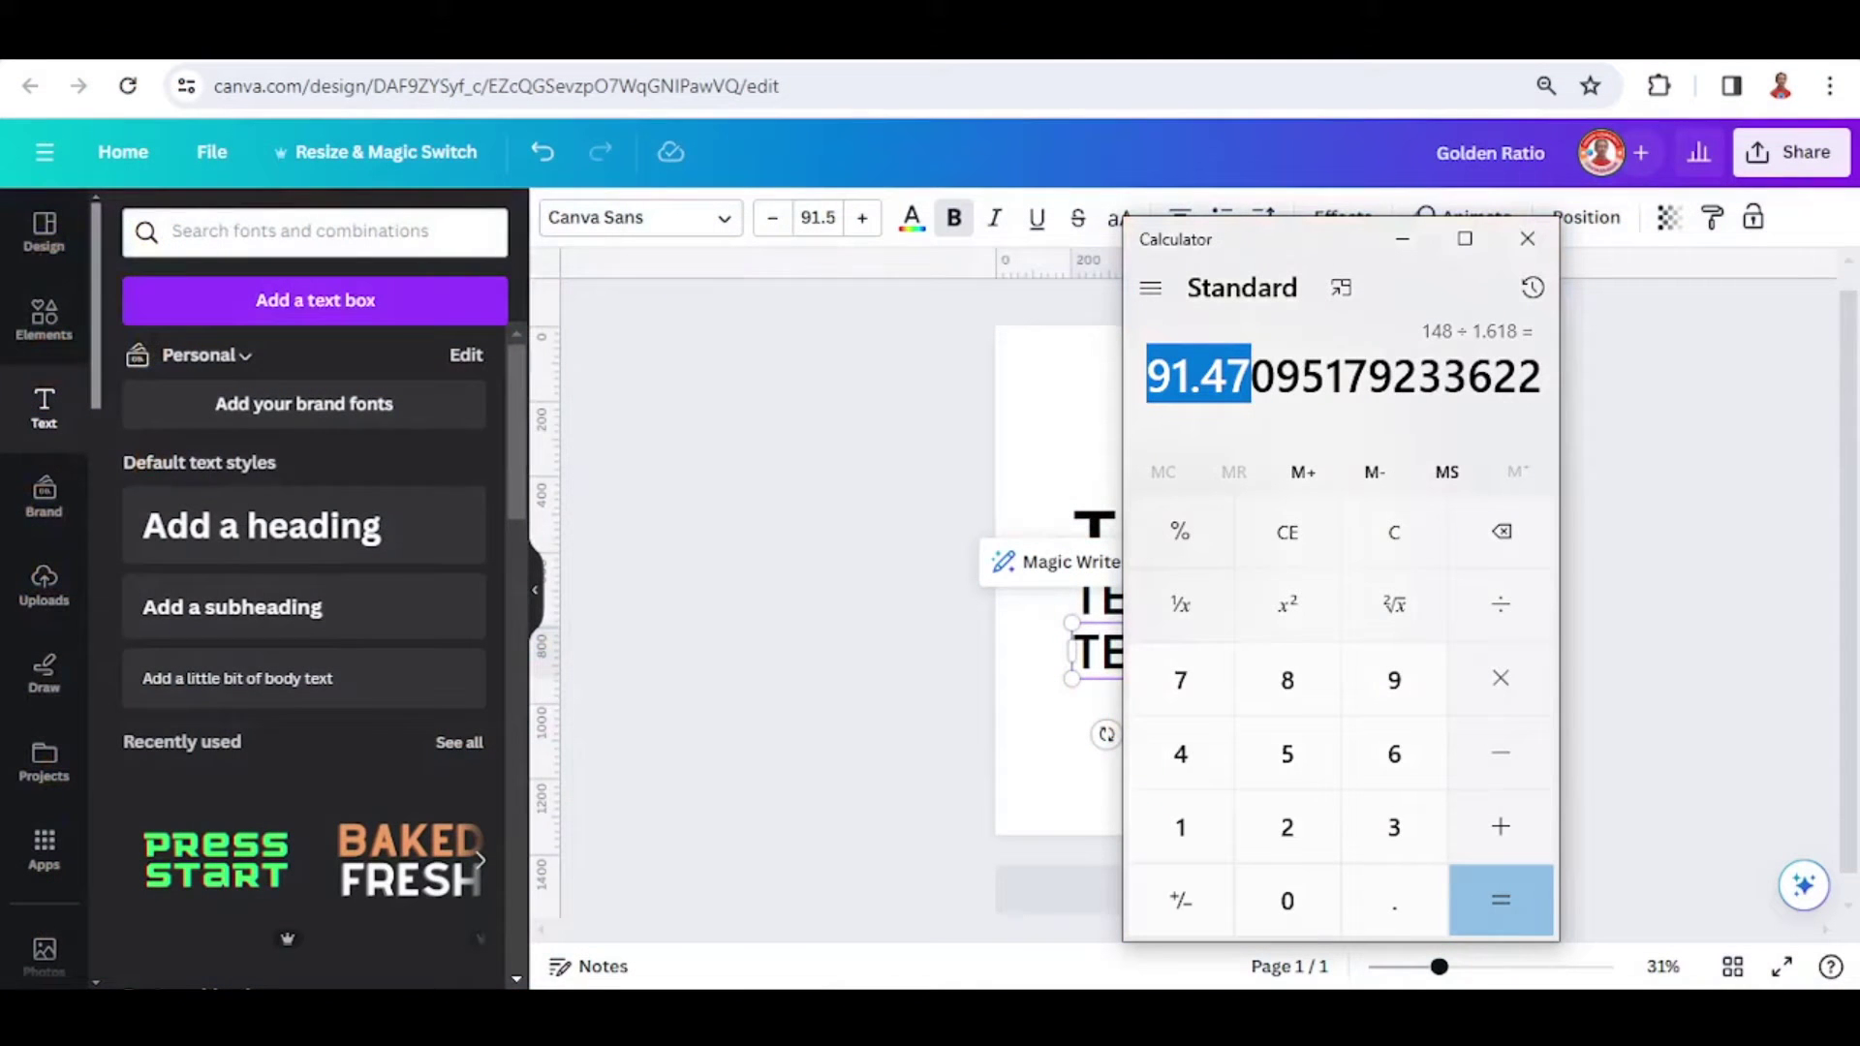
- Divide 91.47095179233622 by 1.618 to get 56.53334474186416 and copy 56.53
{"action": "left_click", "coordinate": [1269, 416]}
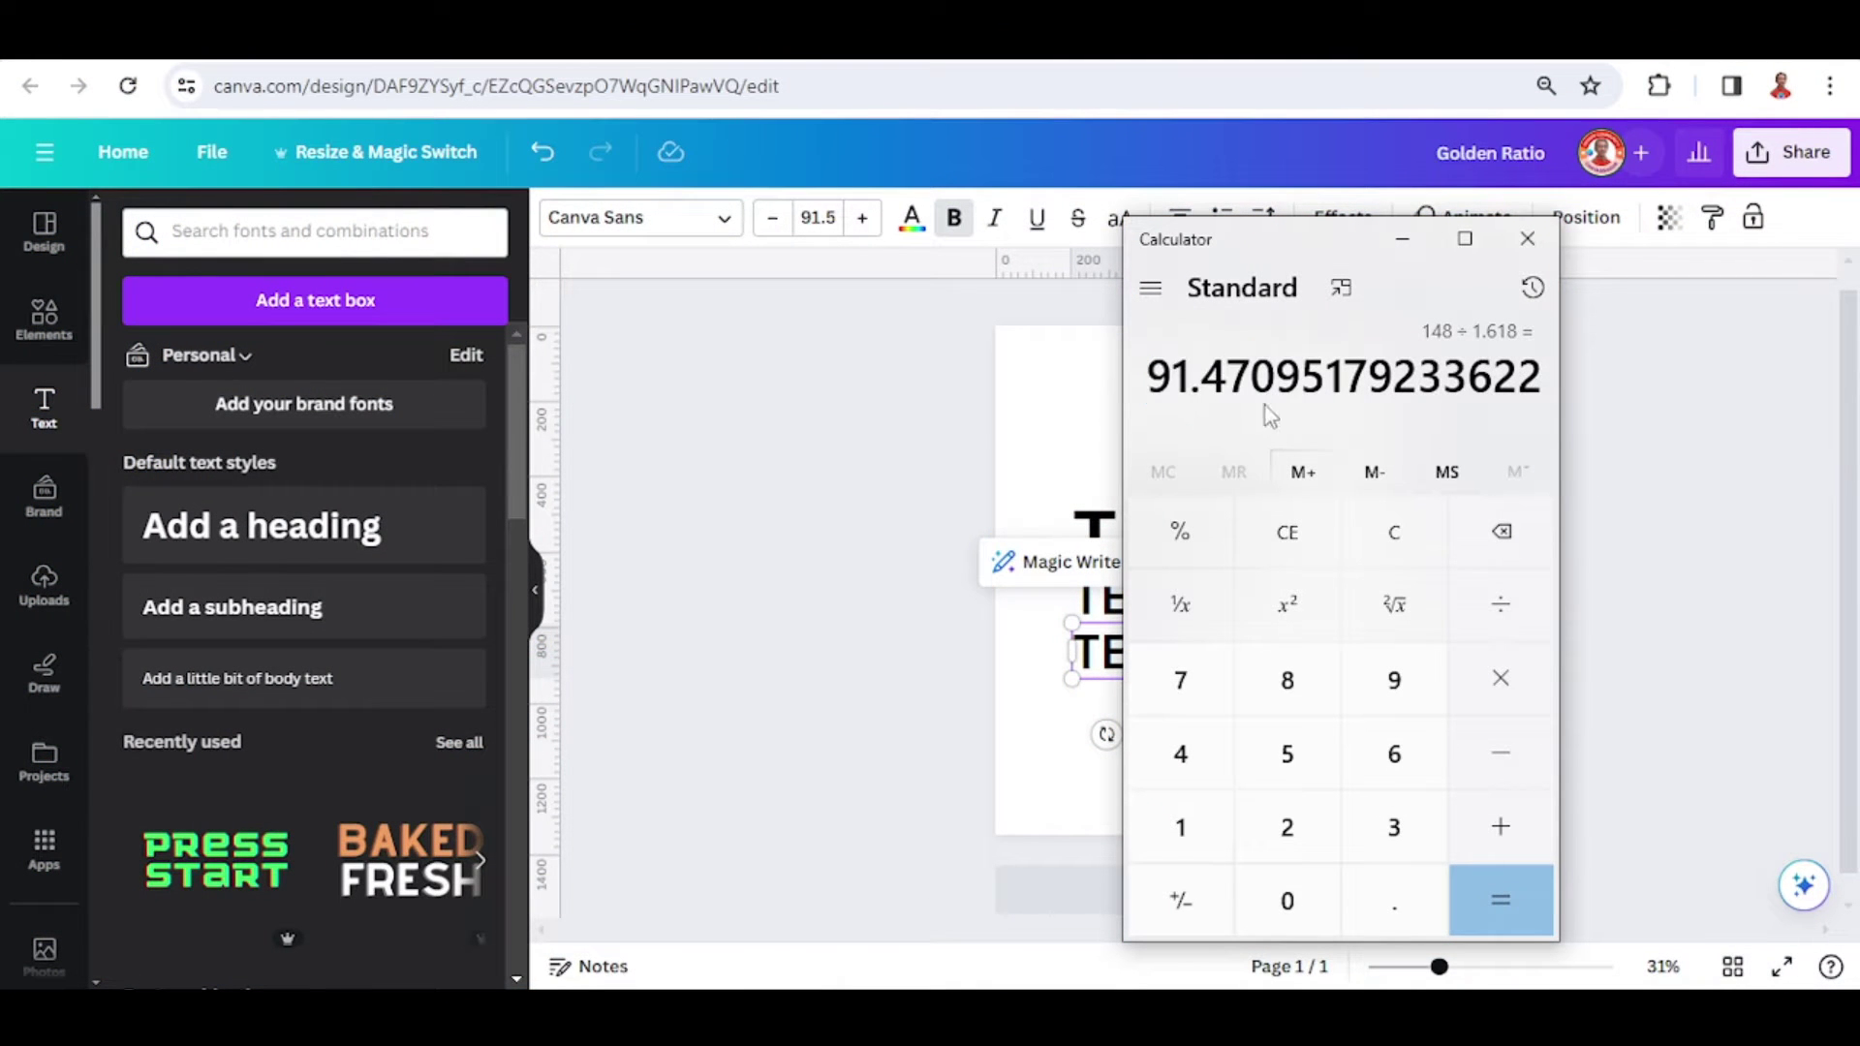
{"action": "left_click", "coordinate": [1511, 618]}
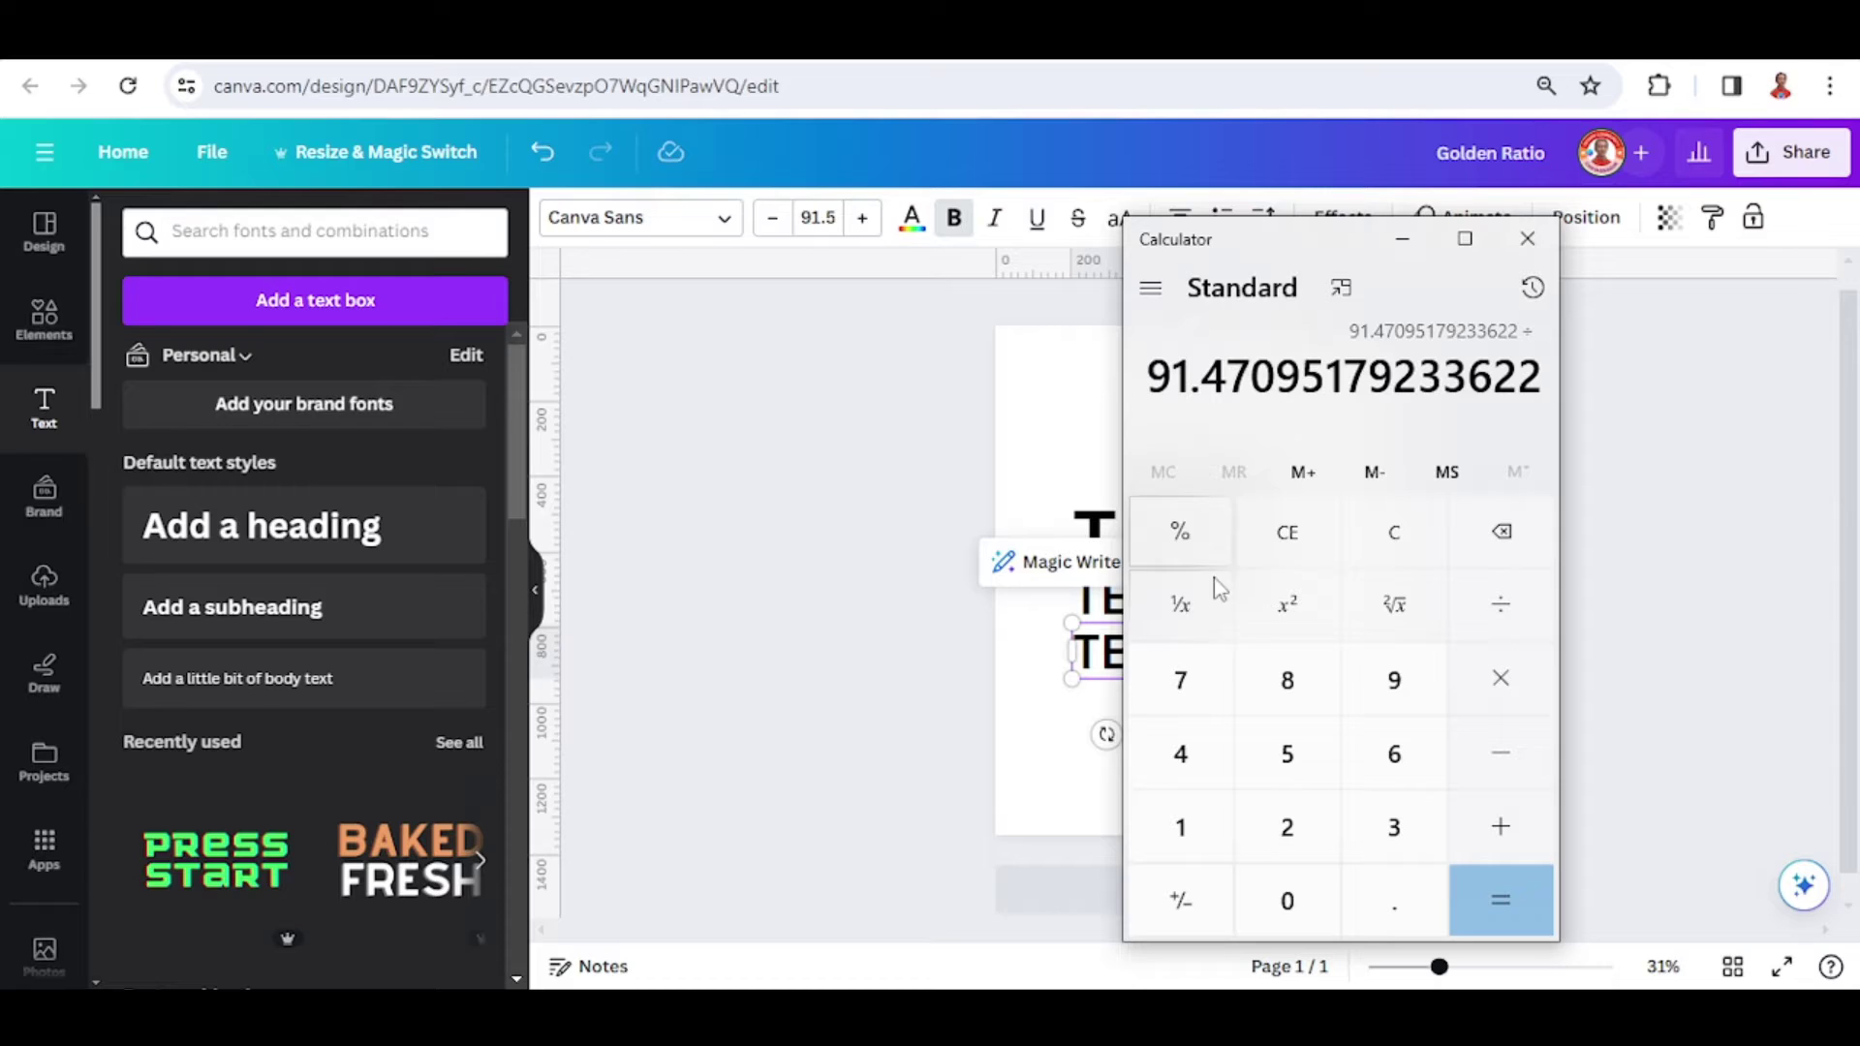
{"action": "type", "text": "1."}
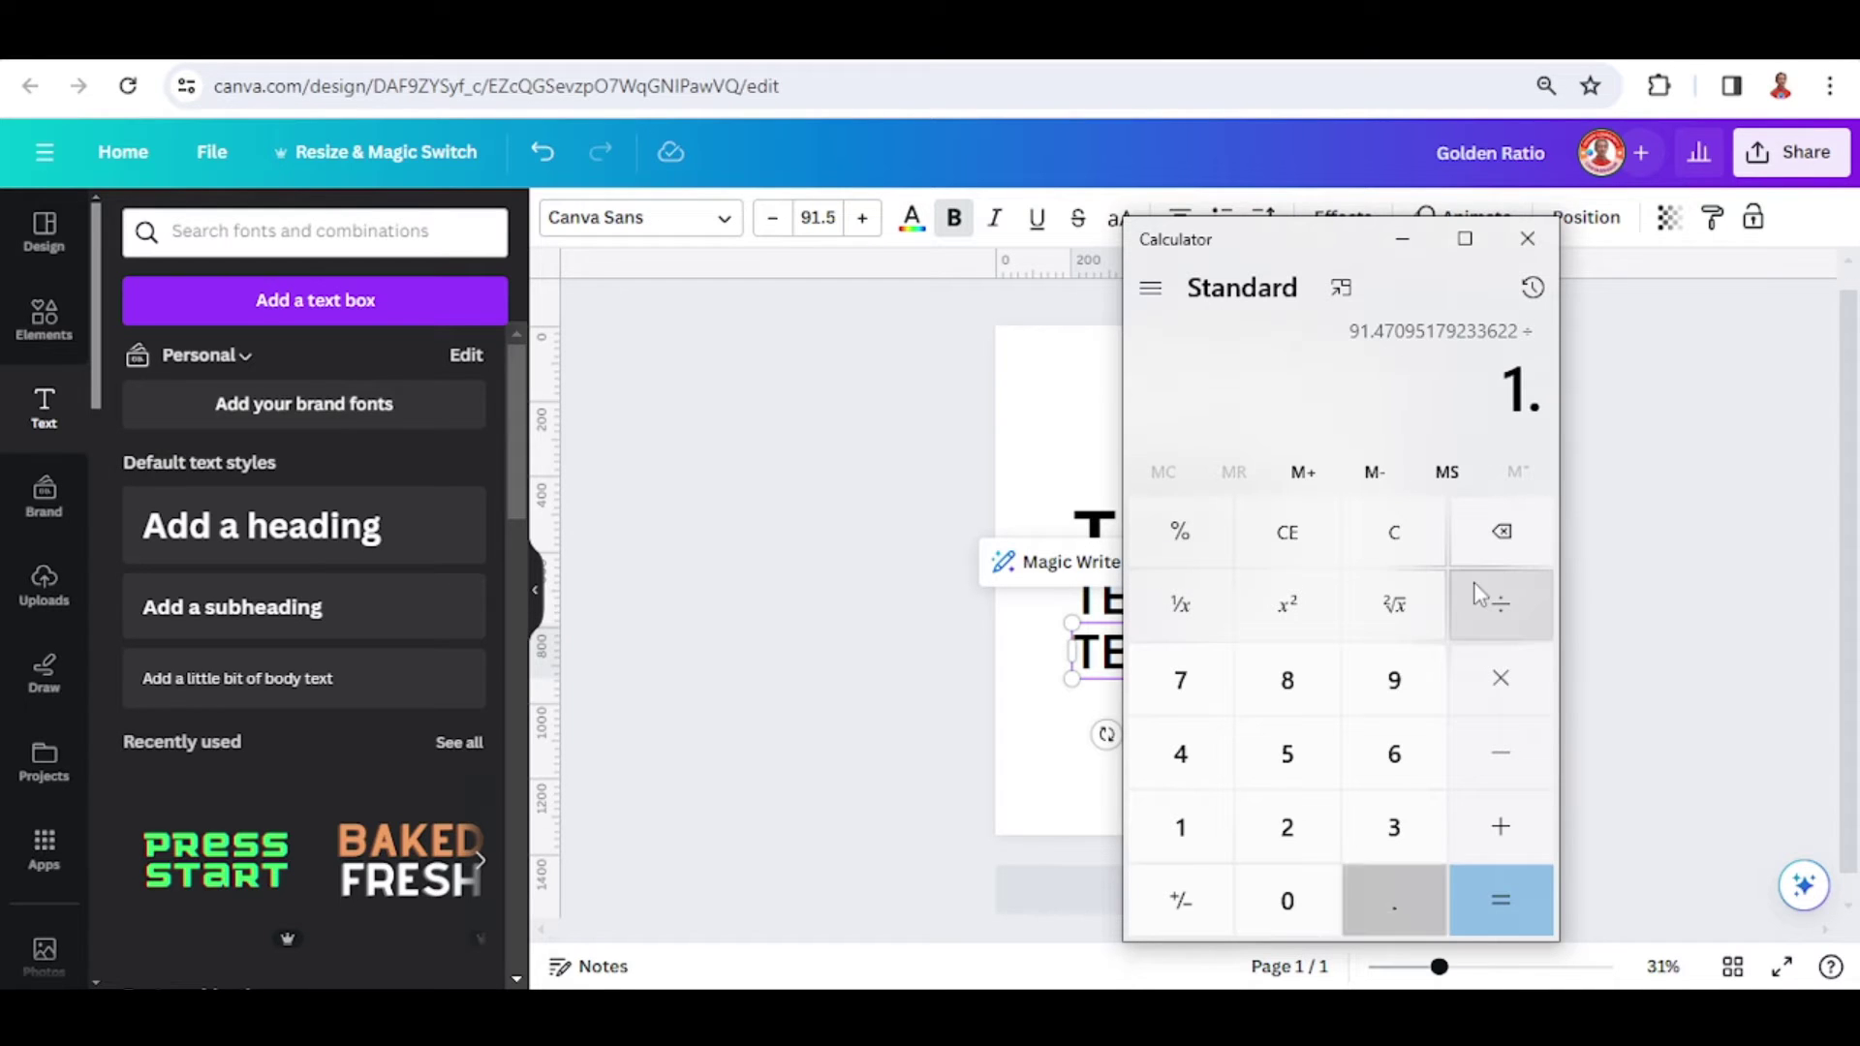
{"action": "type", "text": "618"}
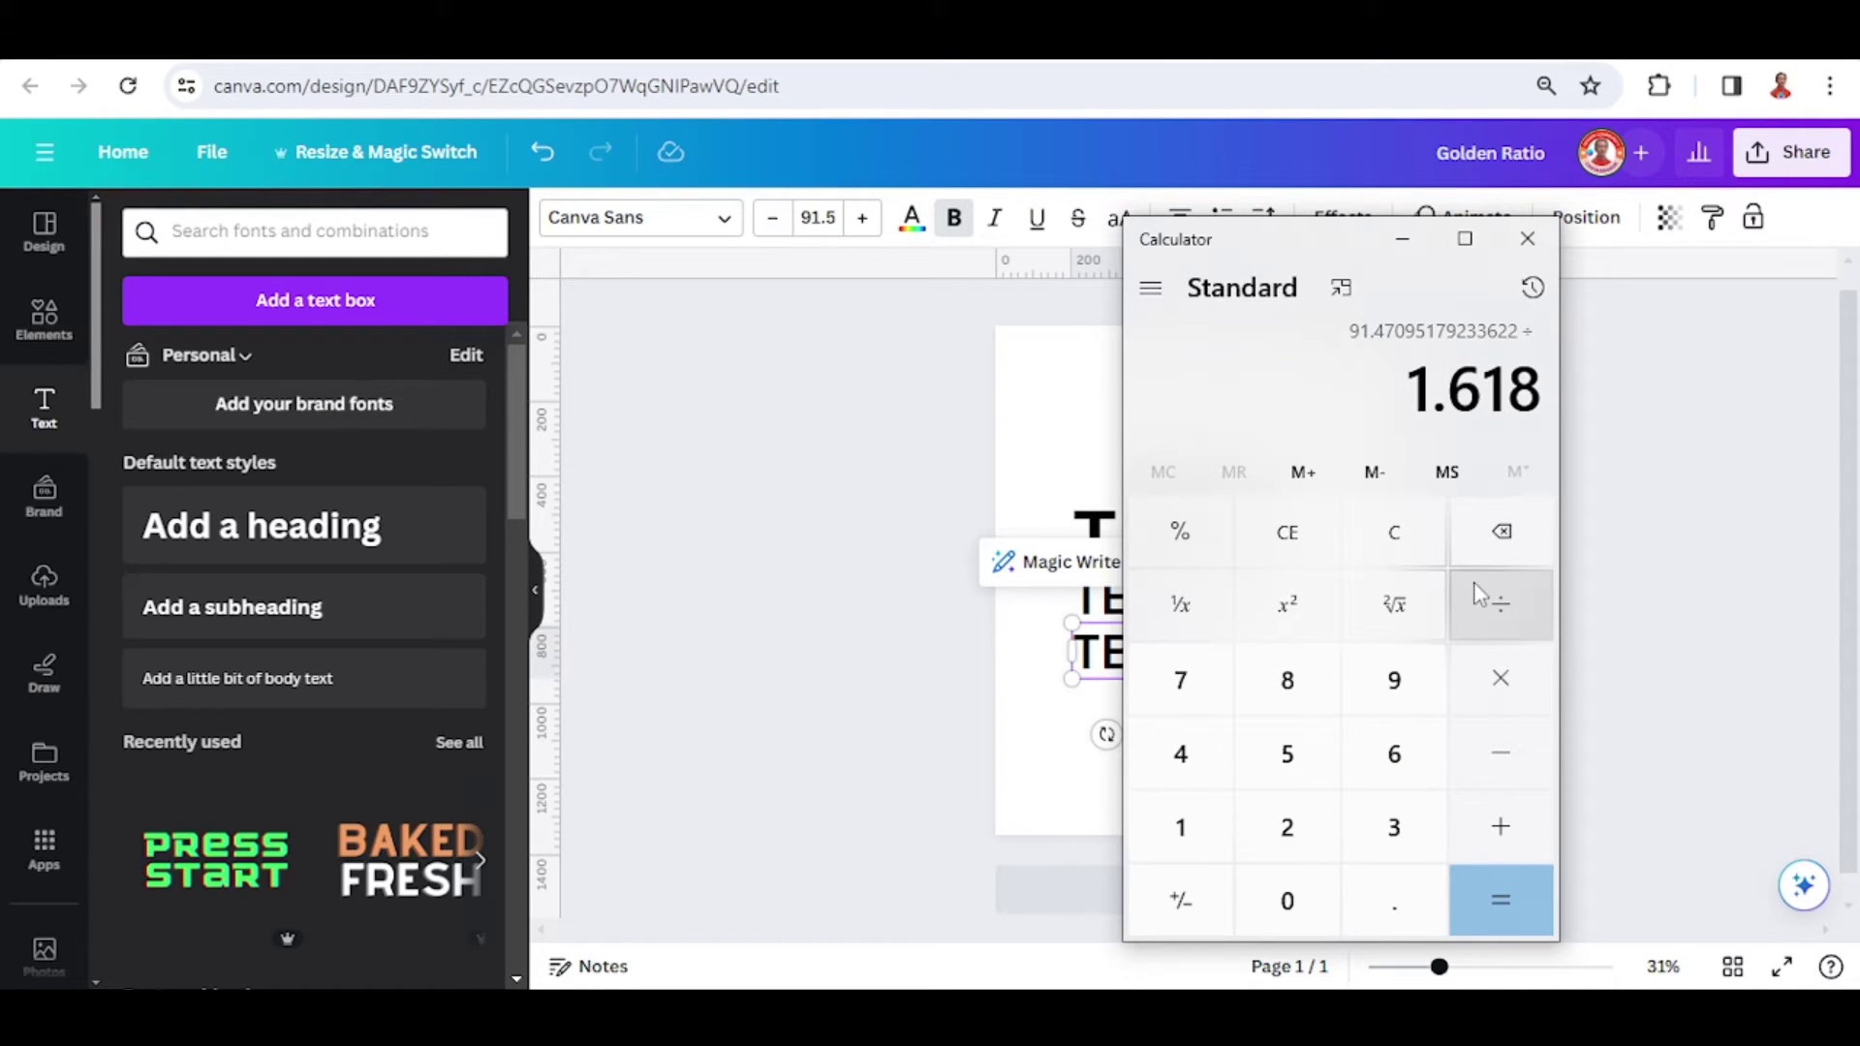
{"action": "key", "text": "Return"}
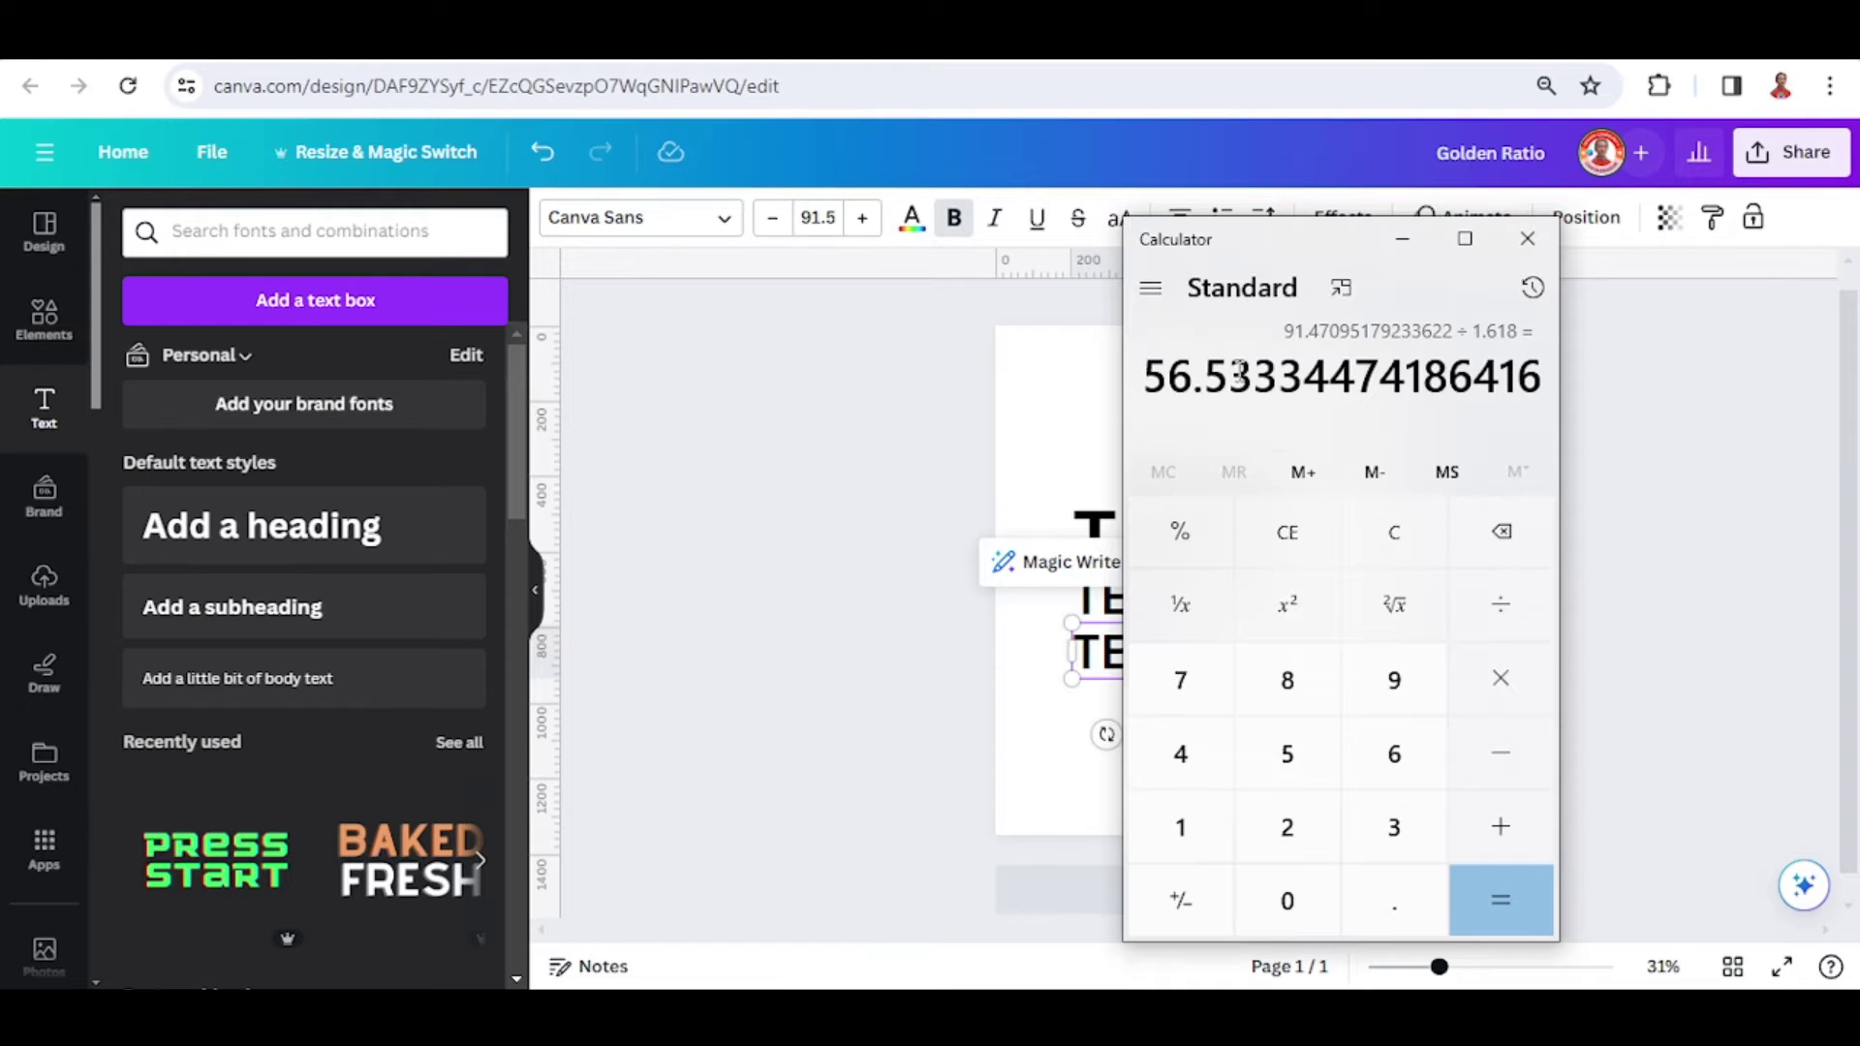
{"action": "left_click_drag", "start_coordinate": [1254, 379], "coordinate": [1134, 380]}
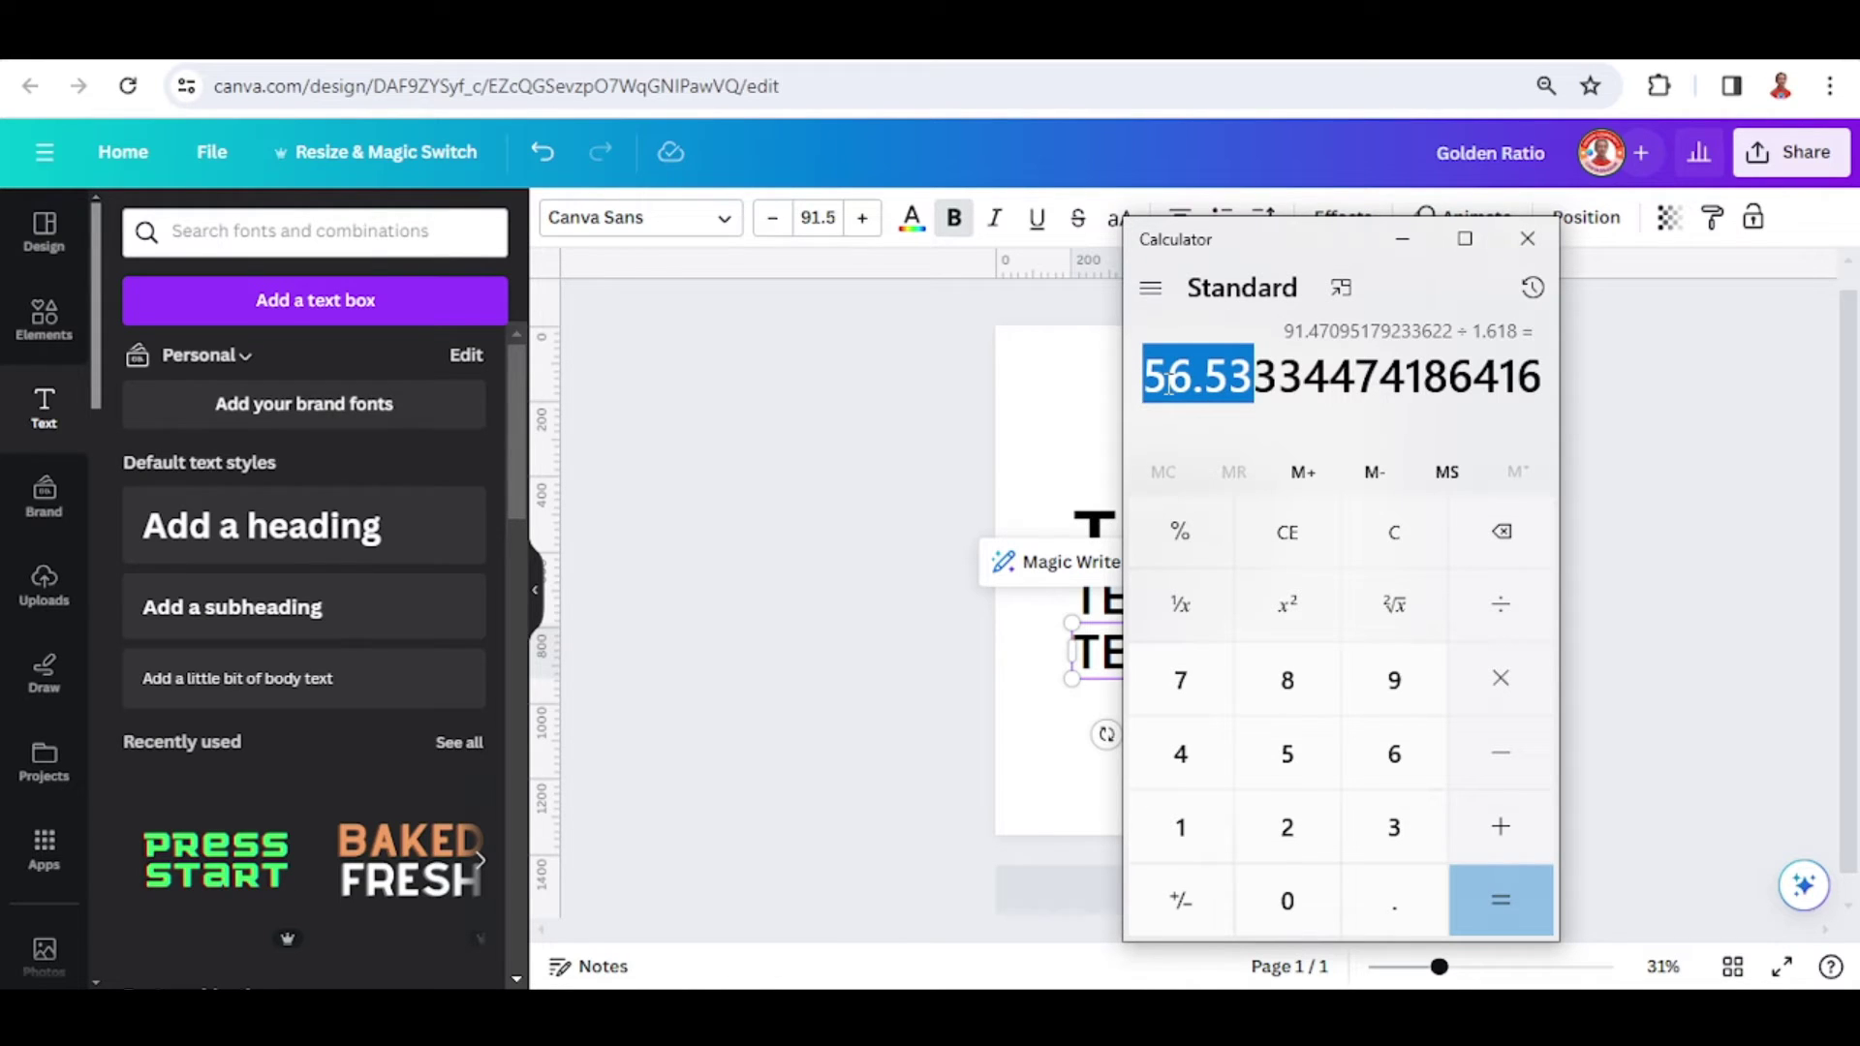
{"action": "right_click", "coordinate": [1168, 383]}
{"action": "left_click", "coordinate": [1229, 412]}
{"action": "left_click", "coordinate": [829, 242]}
- Set the third TEXT line to font size 56.53, shift it left to align, and duplicate it
{"action": "left_click", "coordinate": [831, 217]}
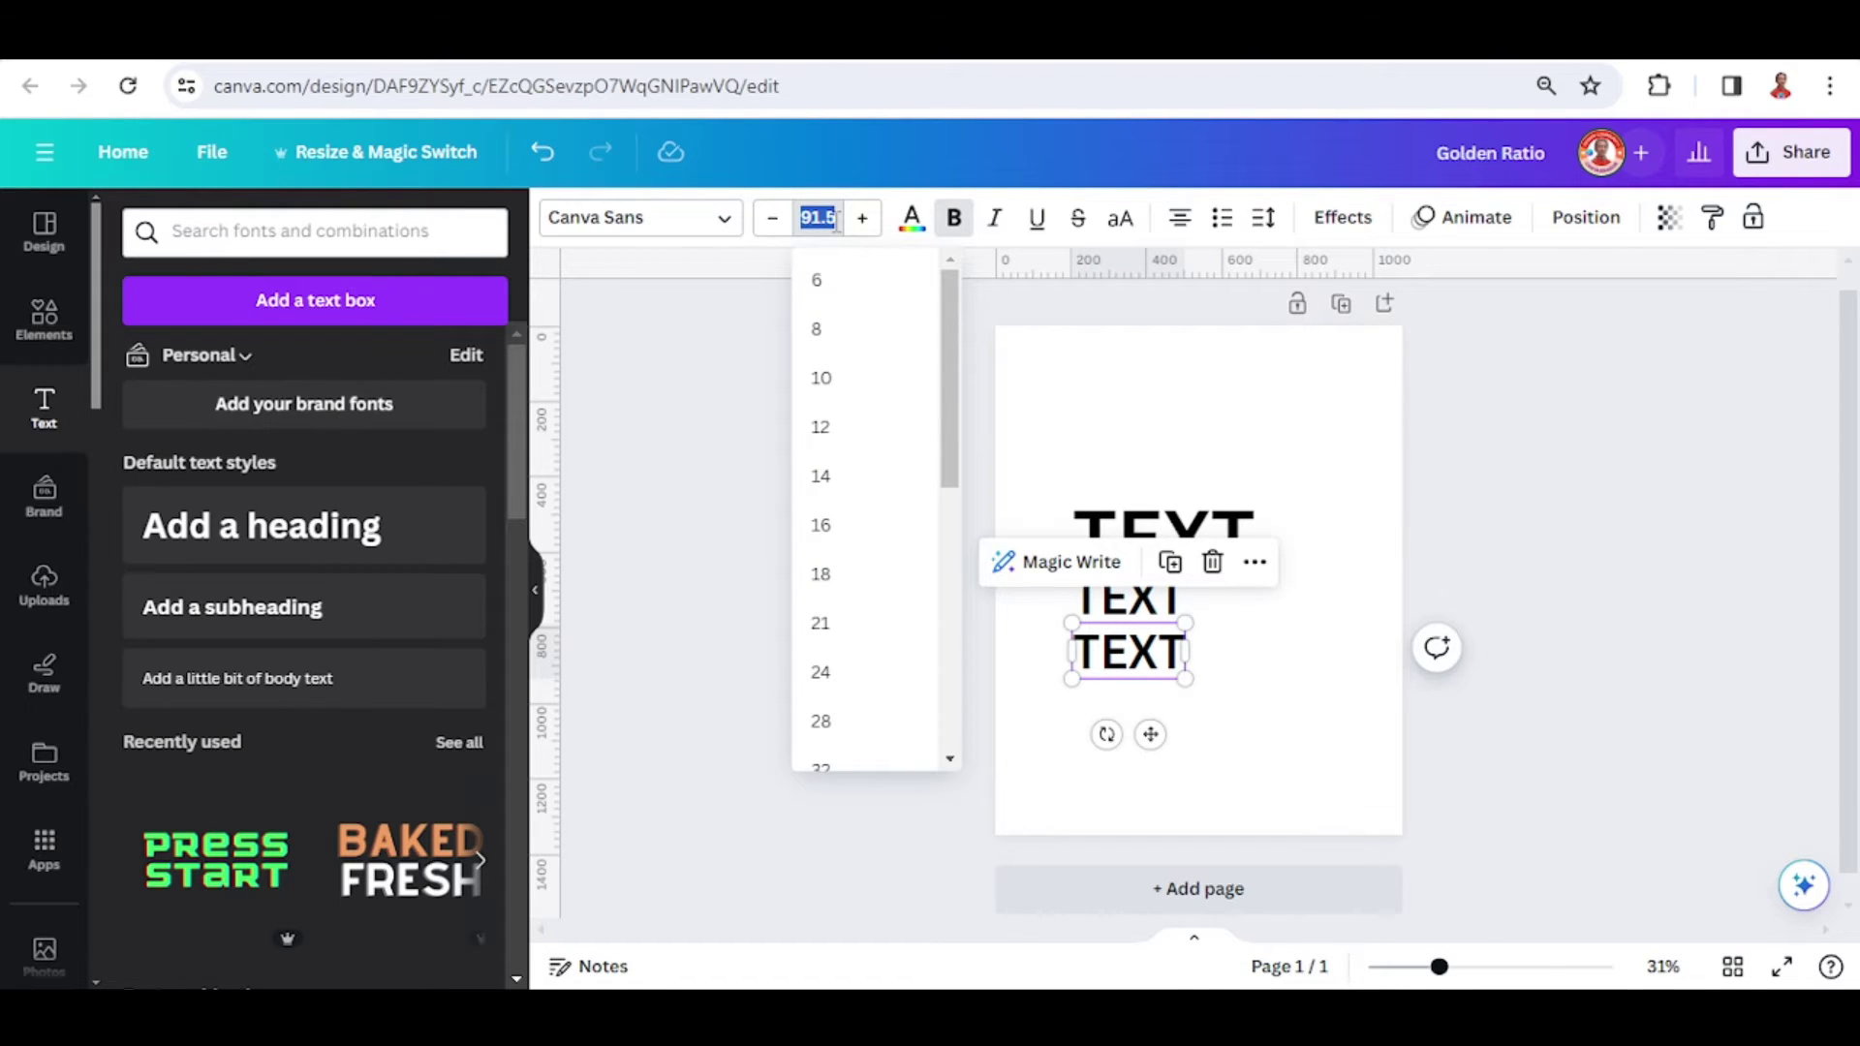
{"action": "right_click", "coordinate": [831, 221]}
{"action": "left_click", "coordinate": [928, 329]}
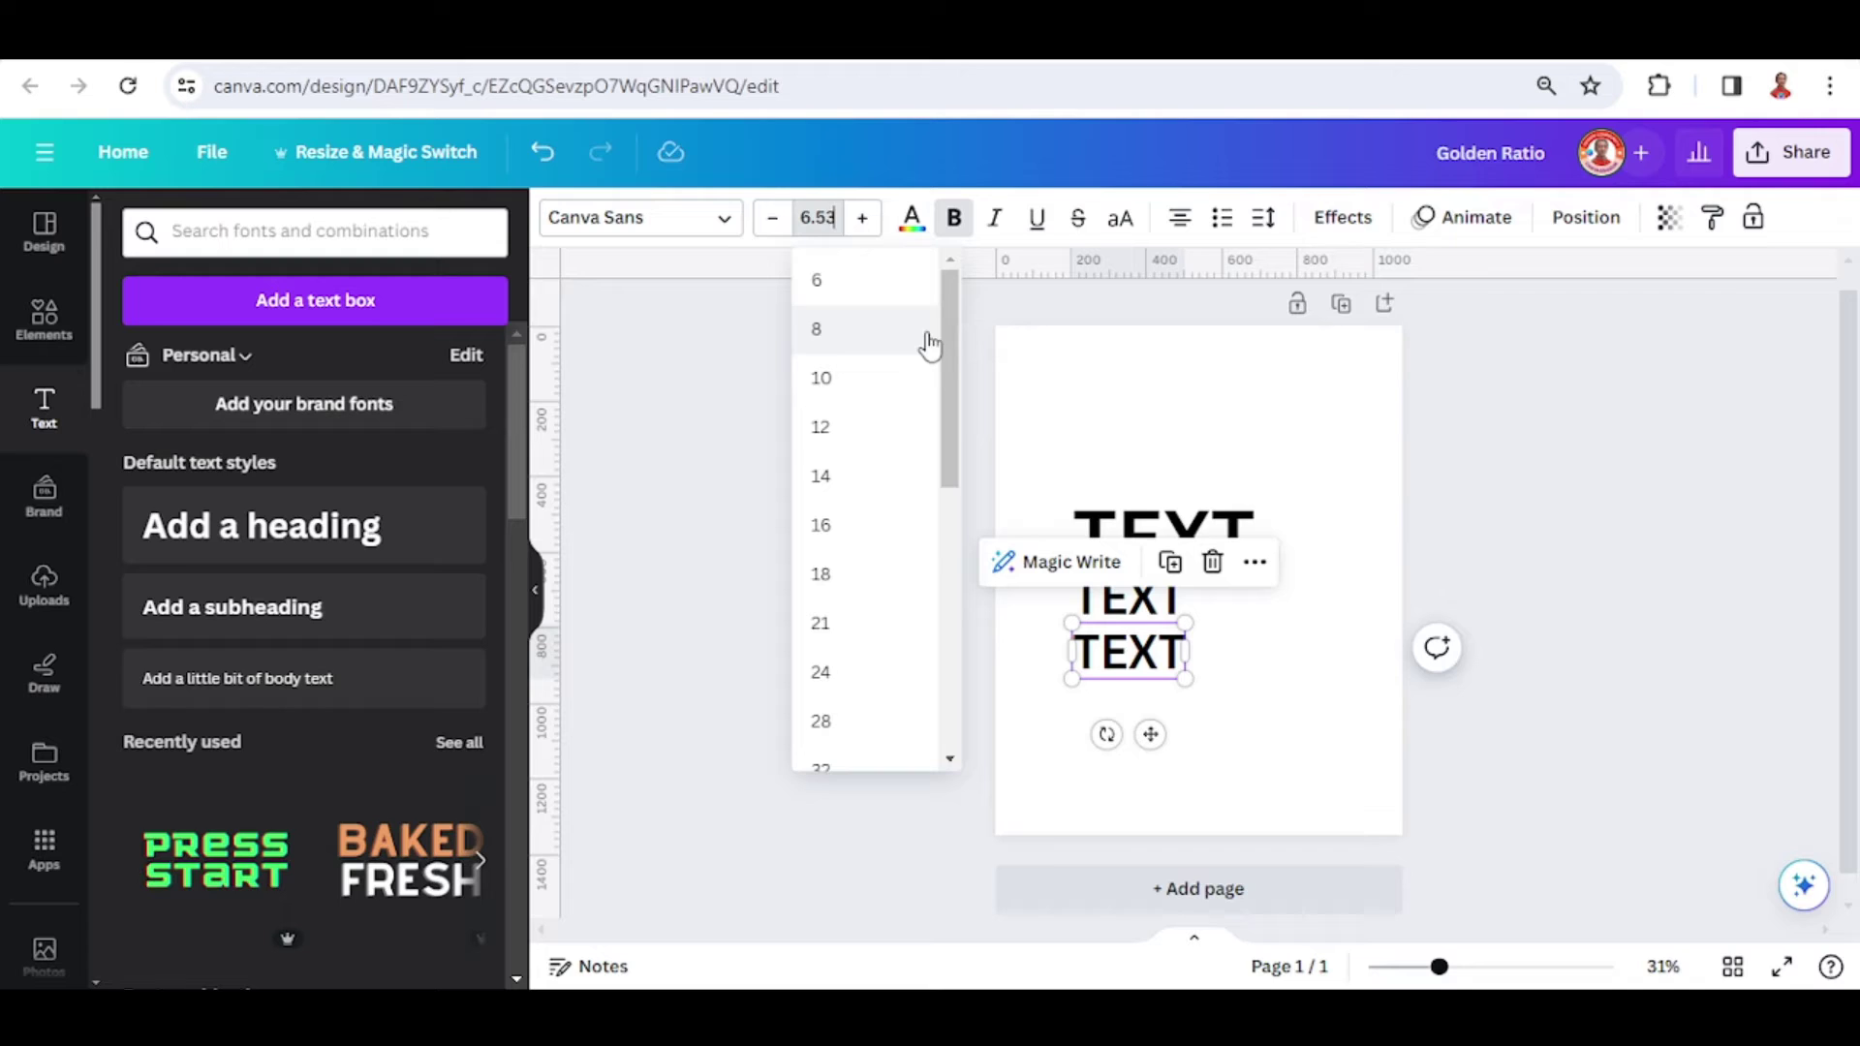
{"action": "key", "text": "Return"}
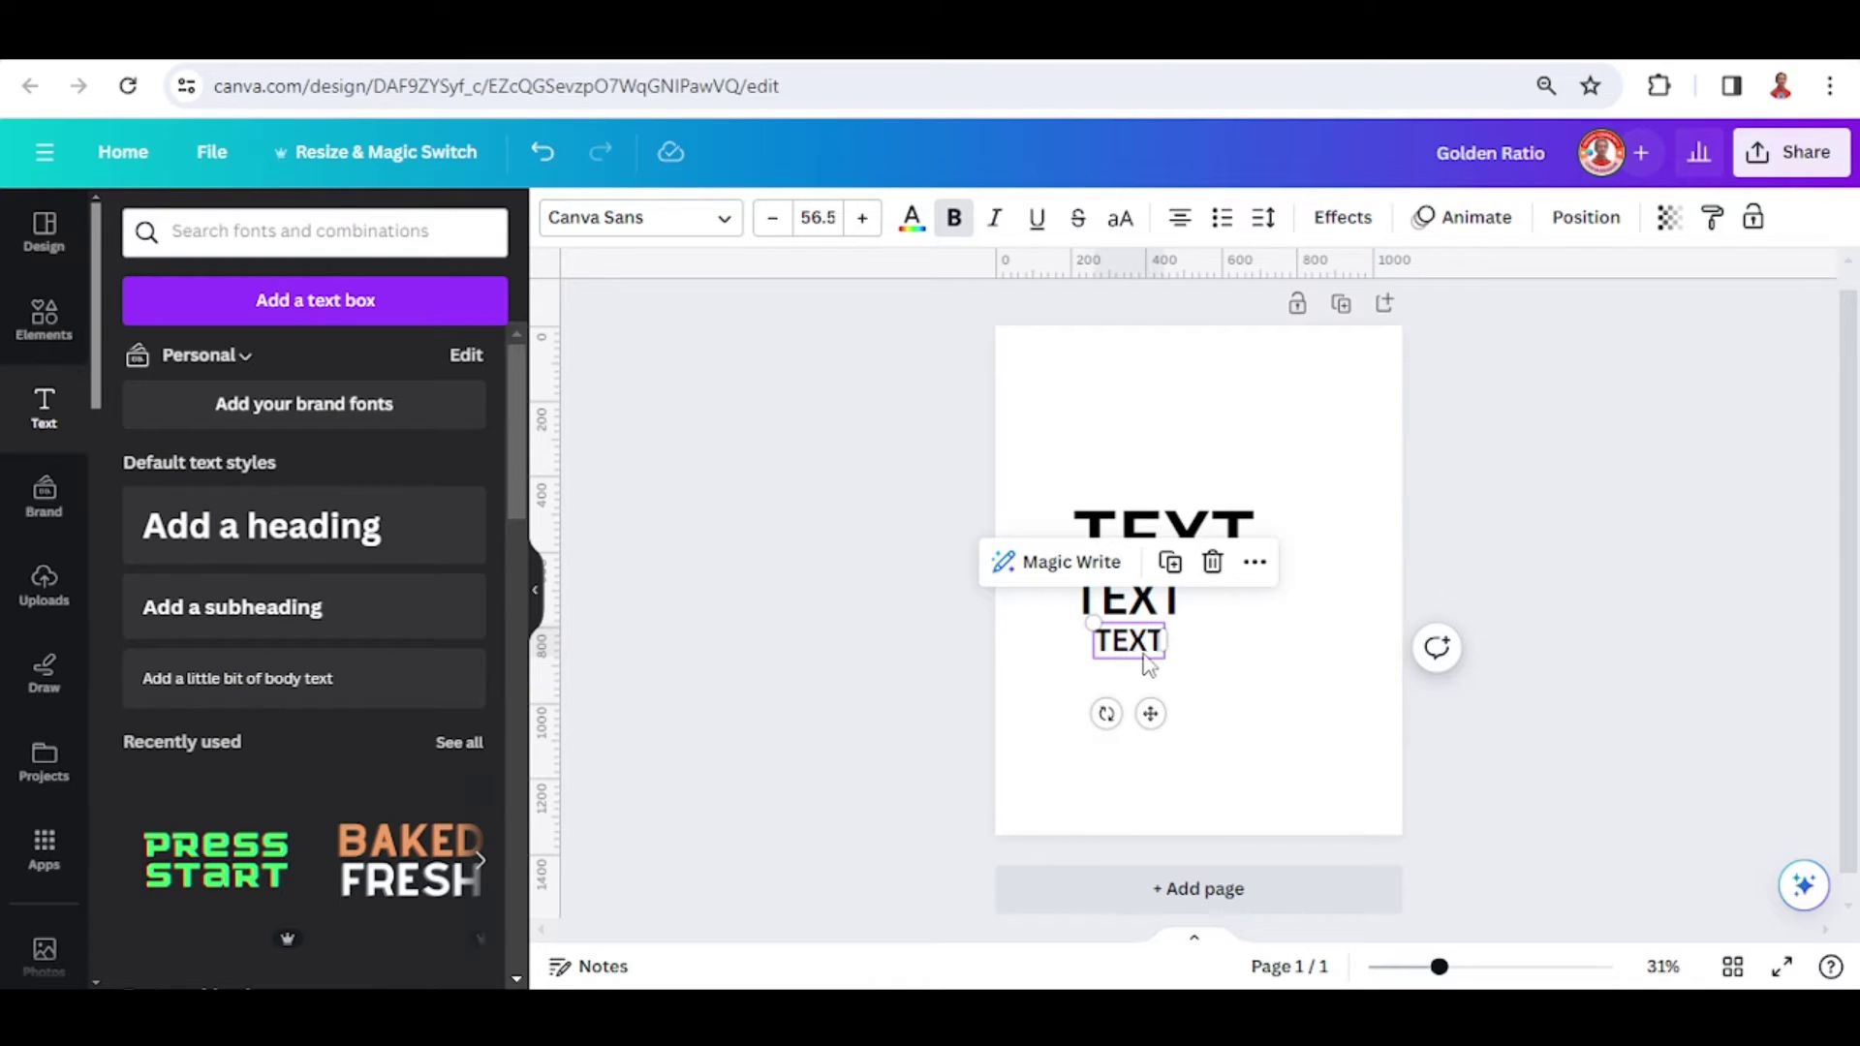
{"action": "left_click_drag", "start_coordinate": [1146, 663], "coordinate": [1124, 664]}
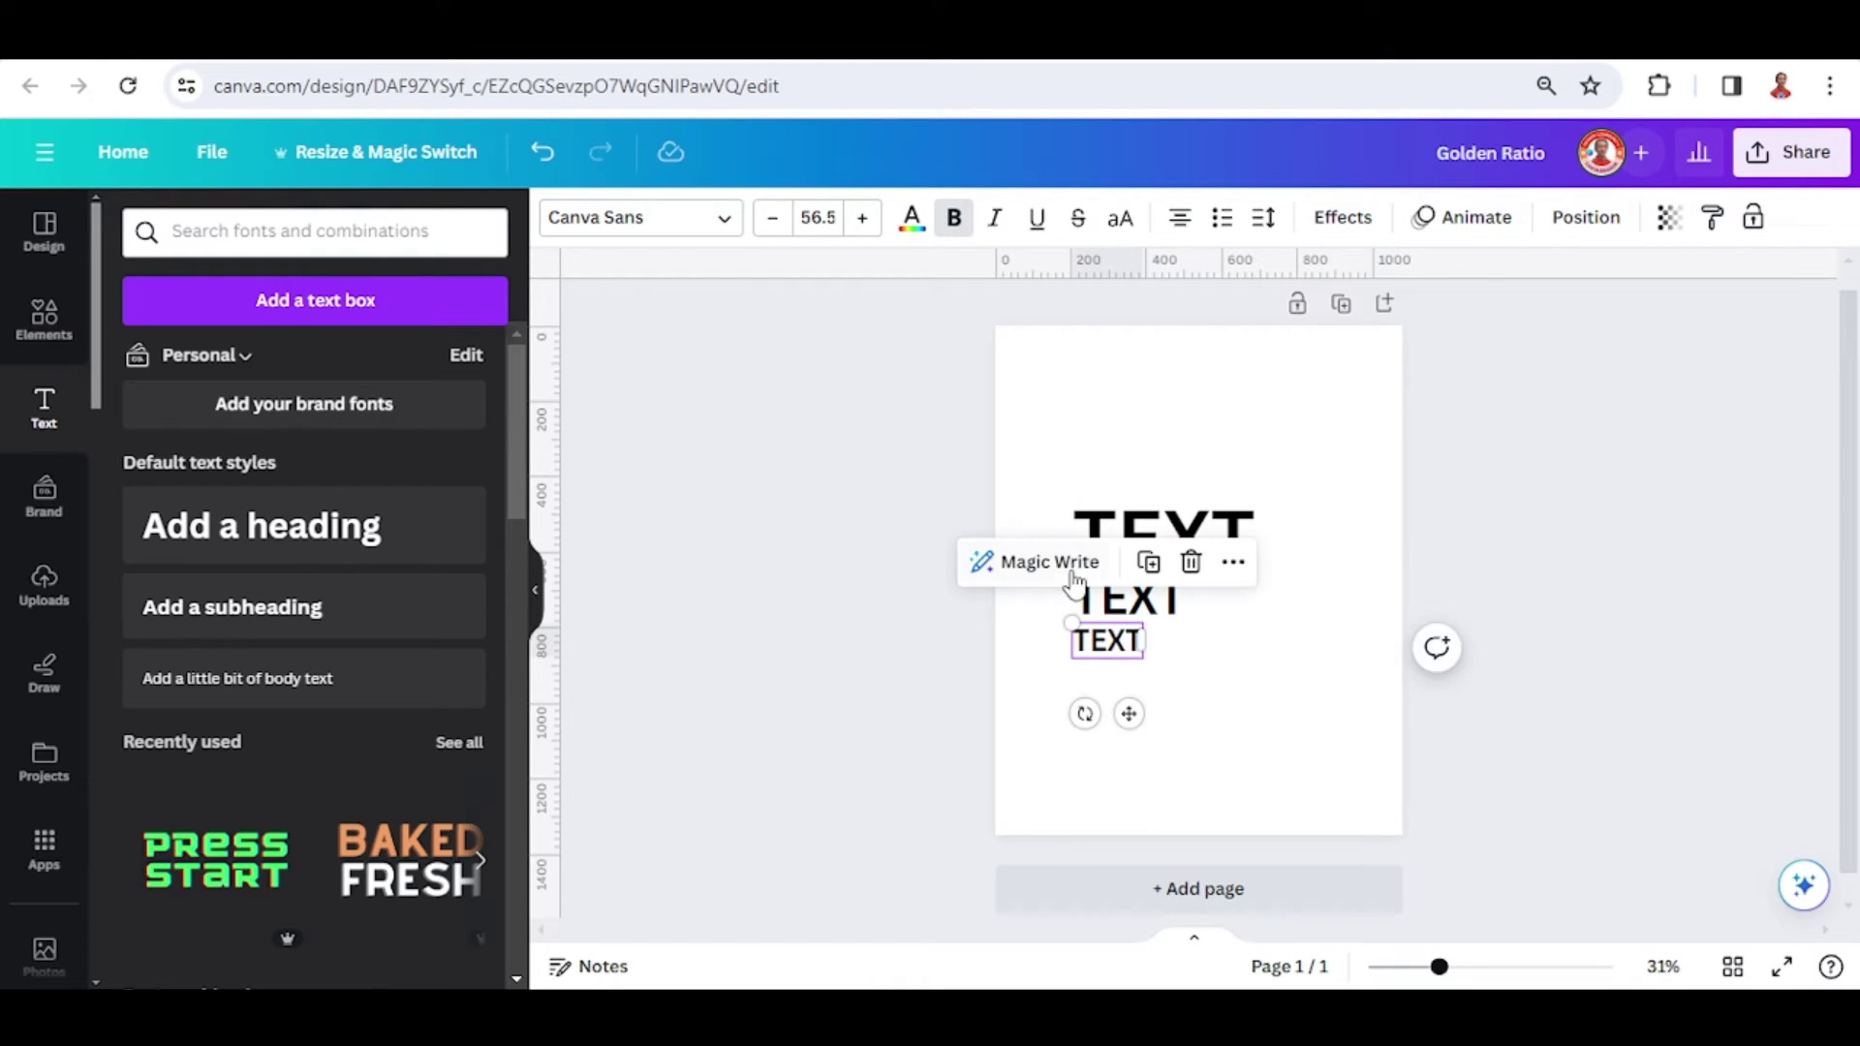
{"action": "left_click", "coordinate": [1149, 562]}
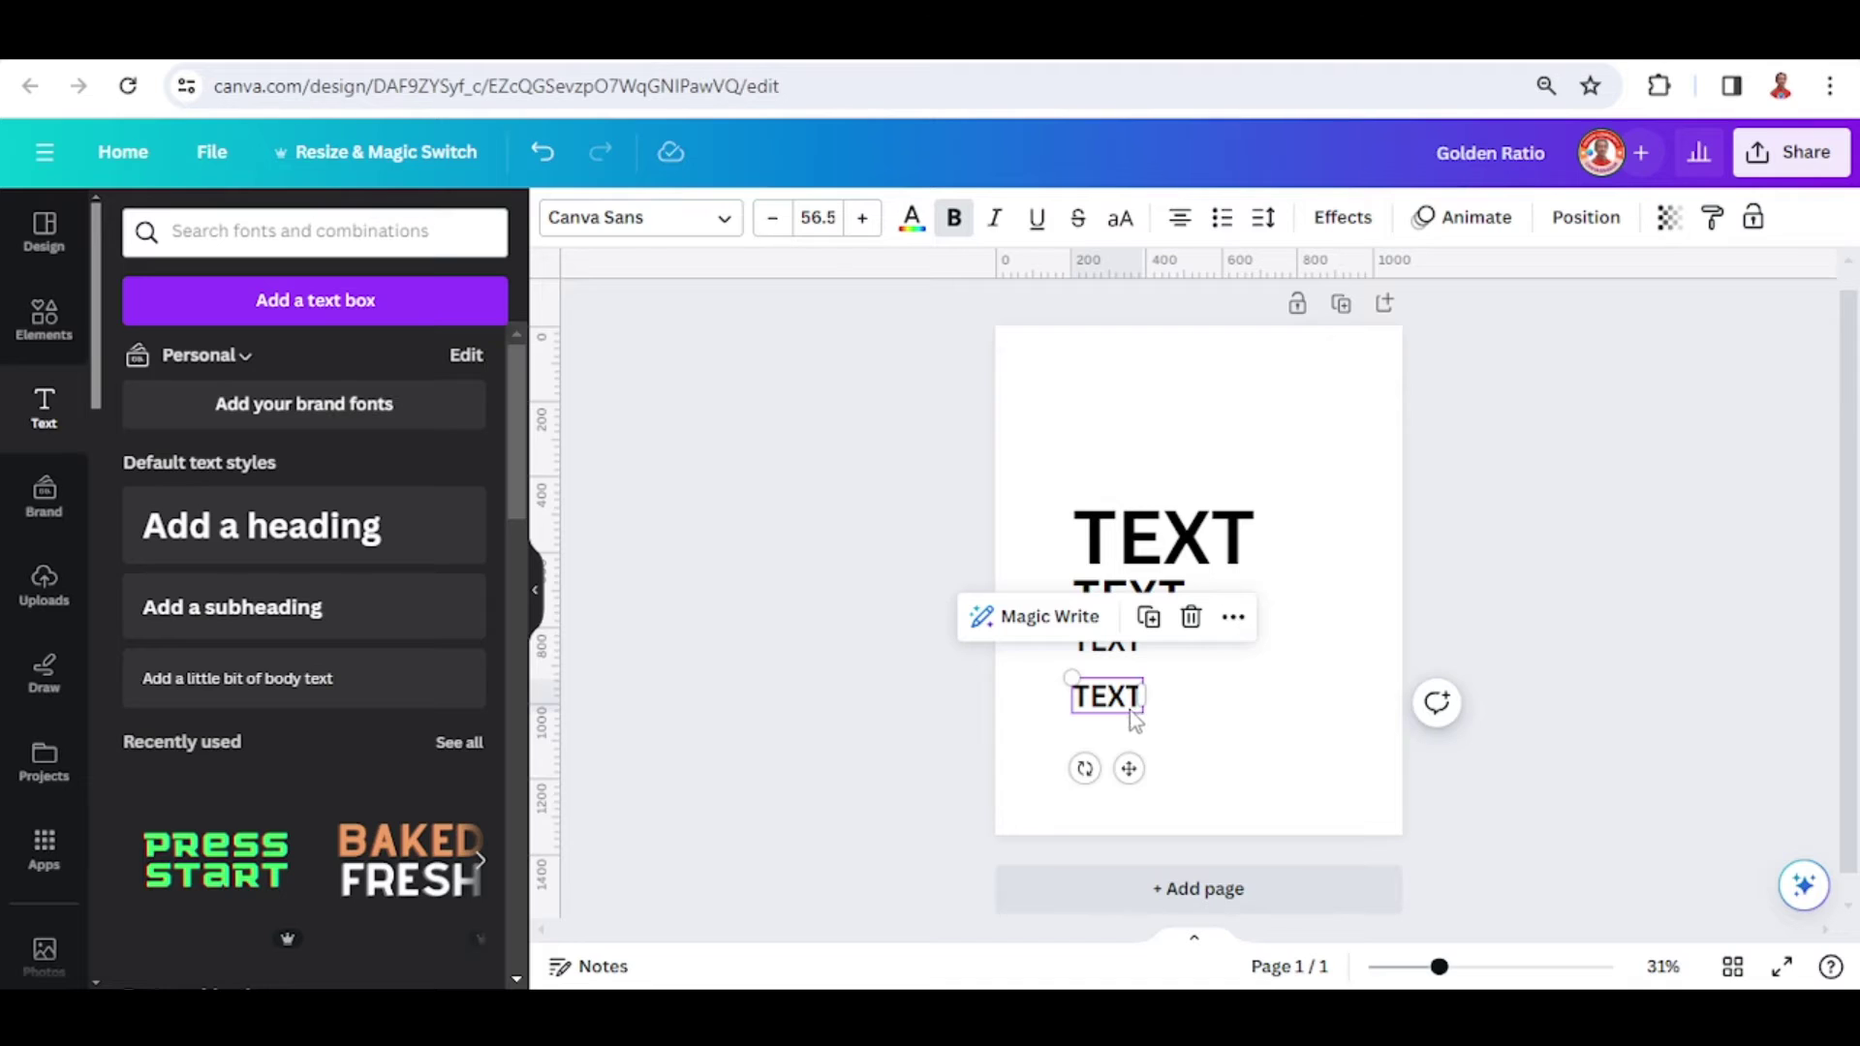
- Divide 56.53334474186416 by 1.618 to get 34.94026251042285 and copy 34.94
{"action": "key", "text": "alt+Tab"}
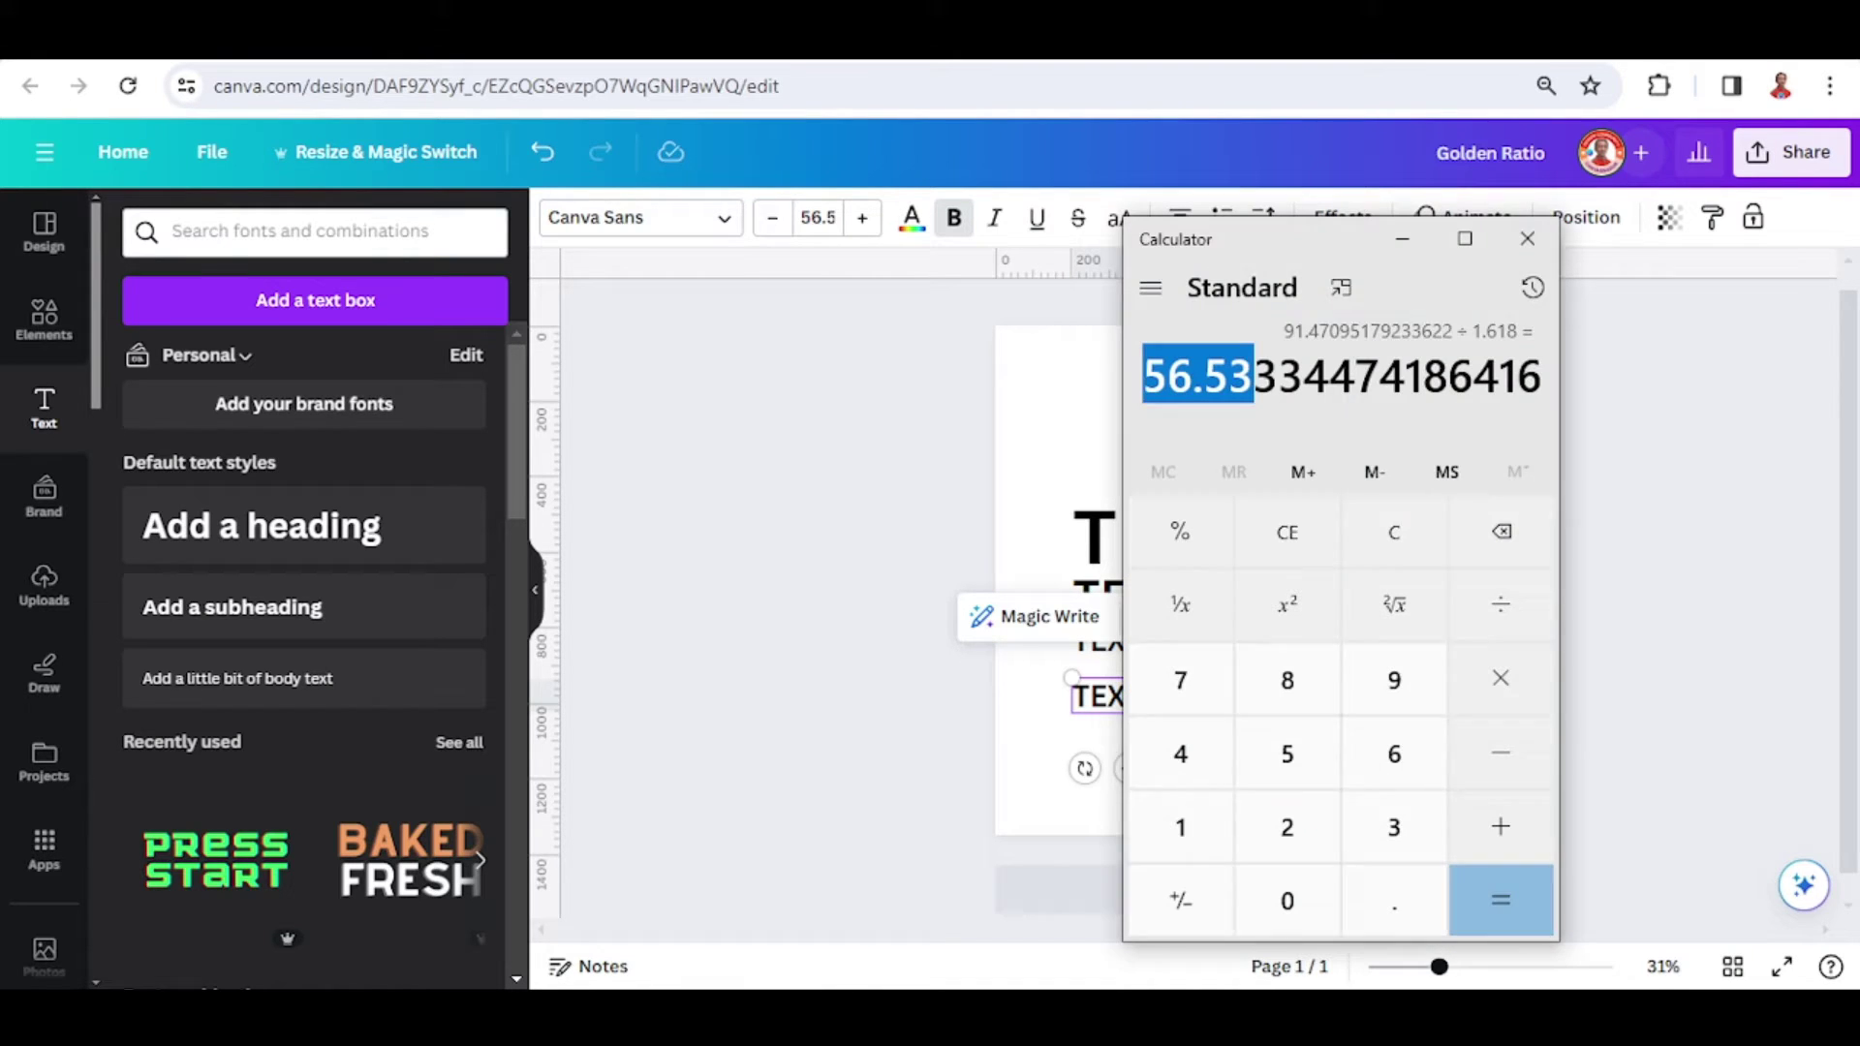
{"action": "left_click", "coordinate": [1508, 628]}
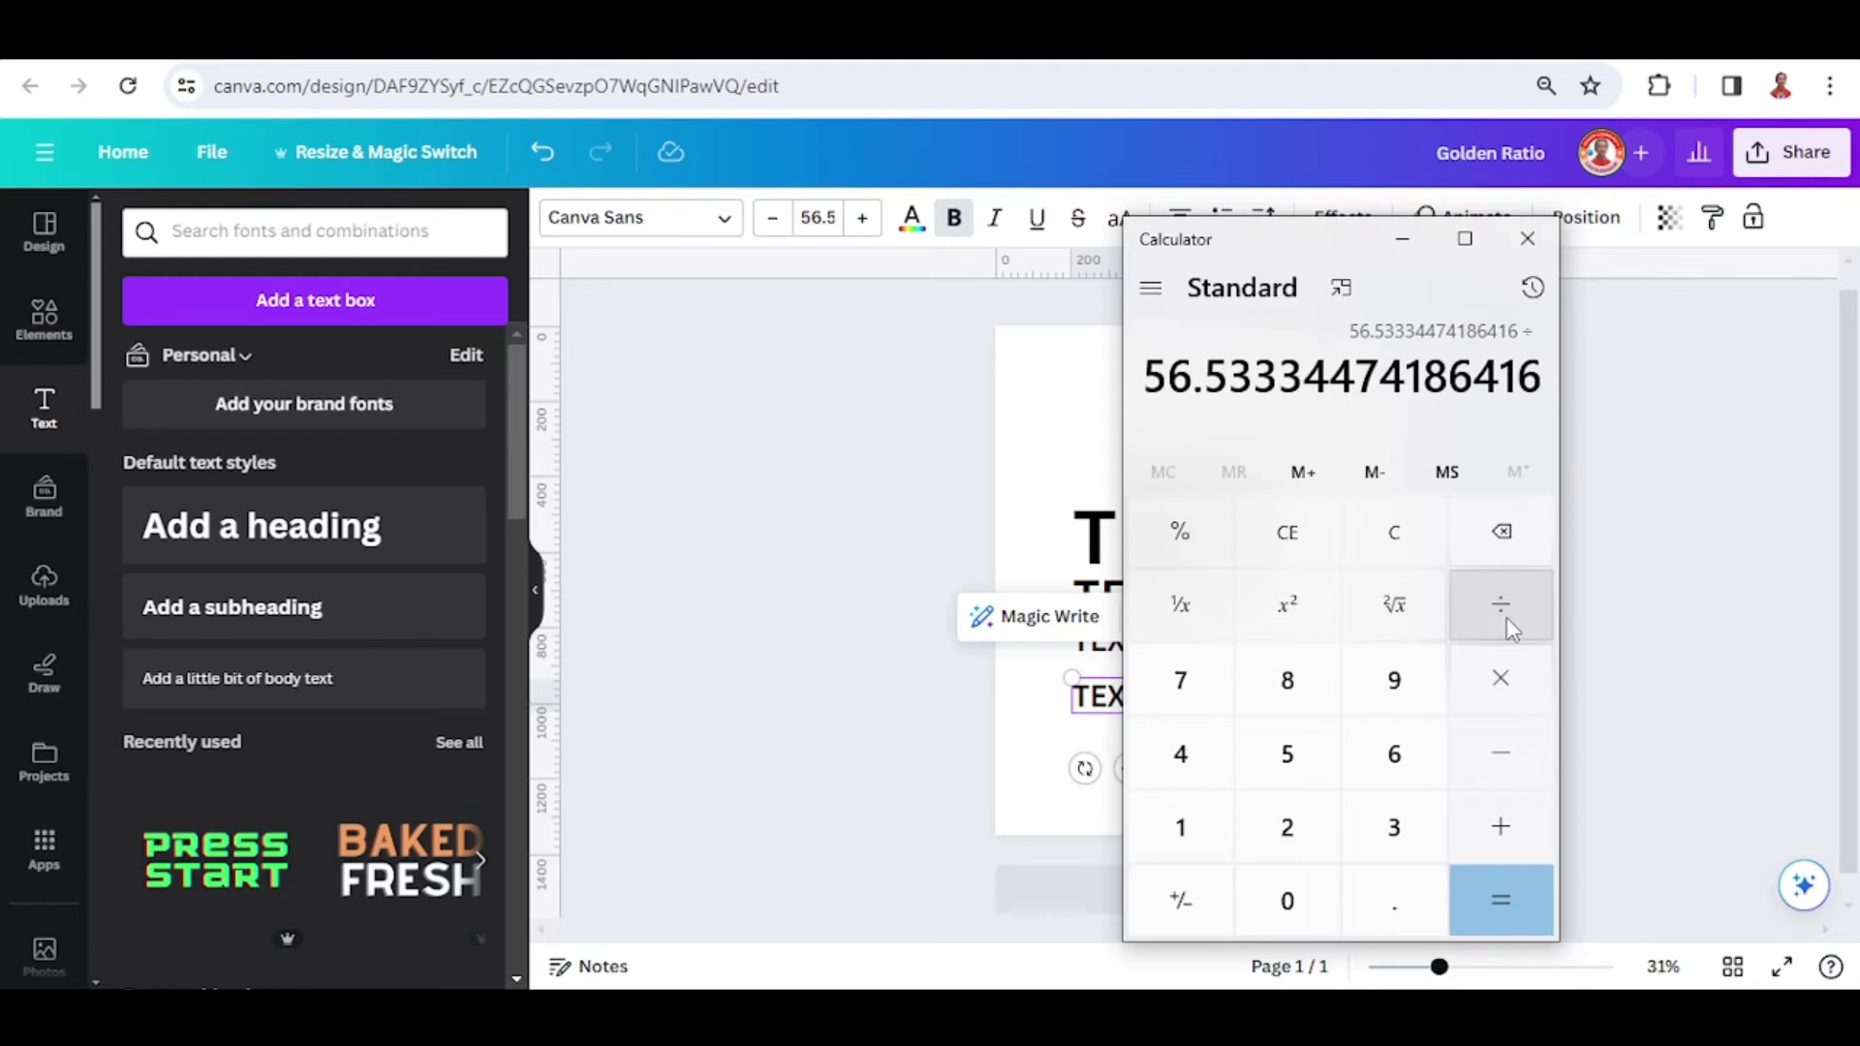
{"action": "type", "text": "1."}
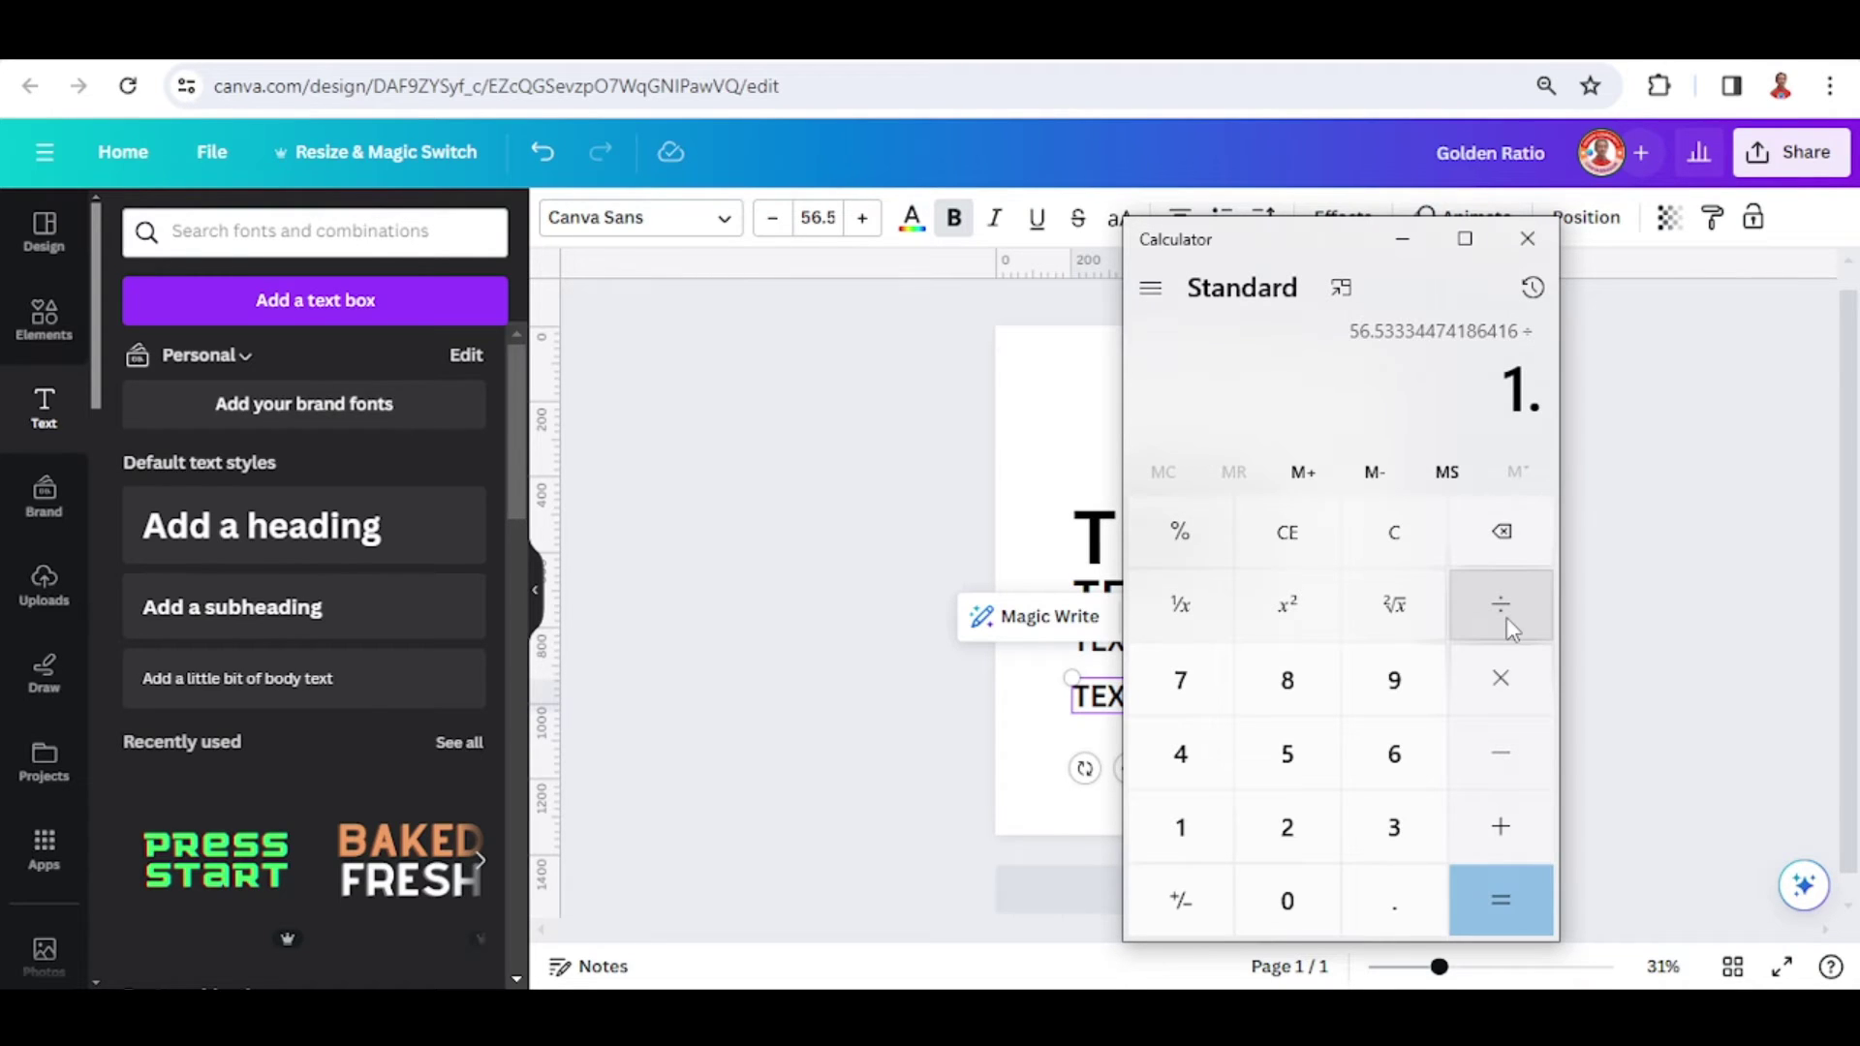
{"action": "type", "text": "618"}
{"action": "key", "text": "Return"}
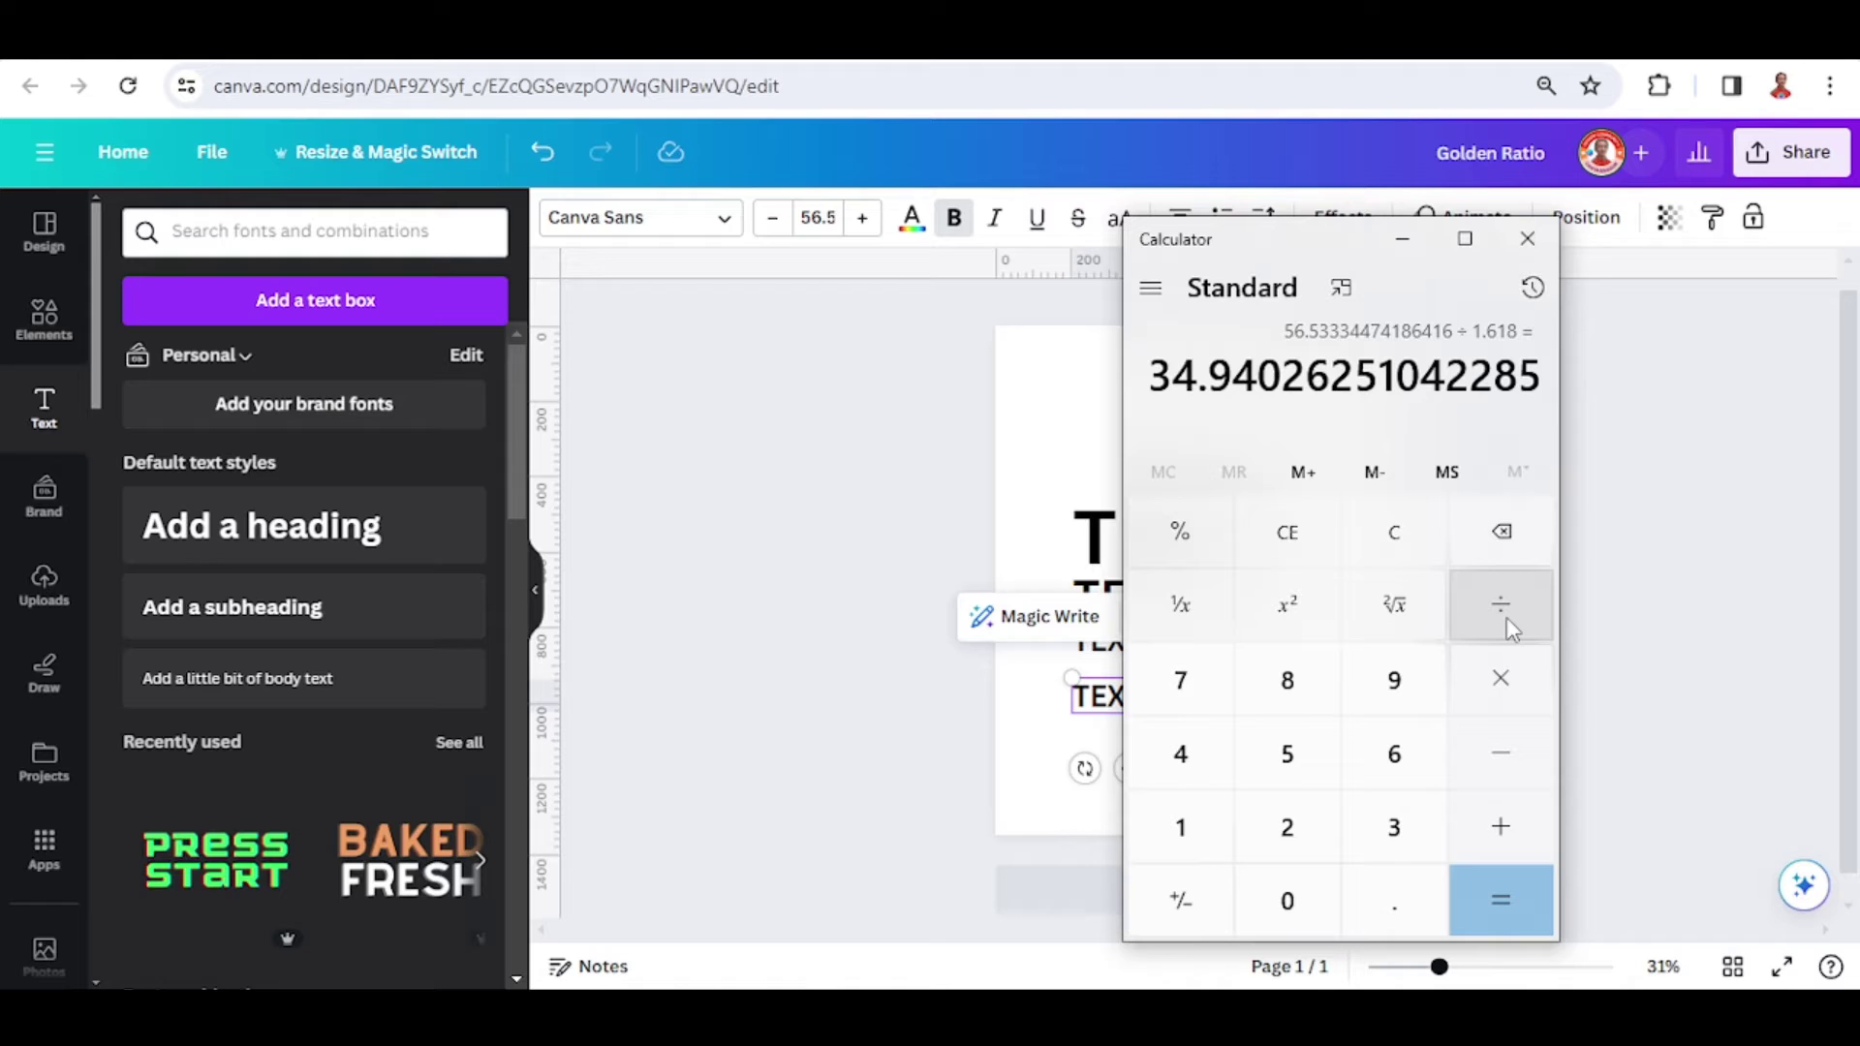
{"action": "left_click_drag", "start_coordinate": [1258, 376], "coordinate": [1151, 368]}
{"action": "right_click", "coordinate": [1189, 377]}
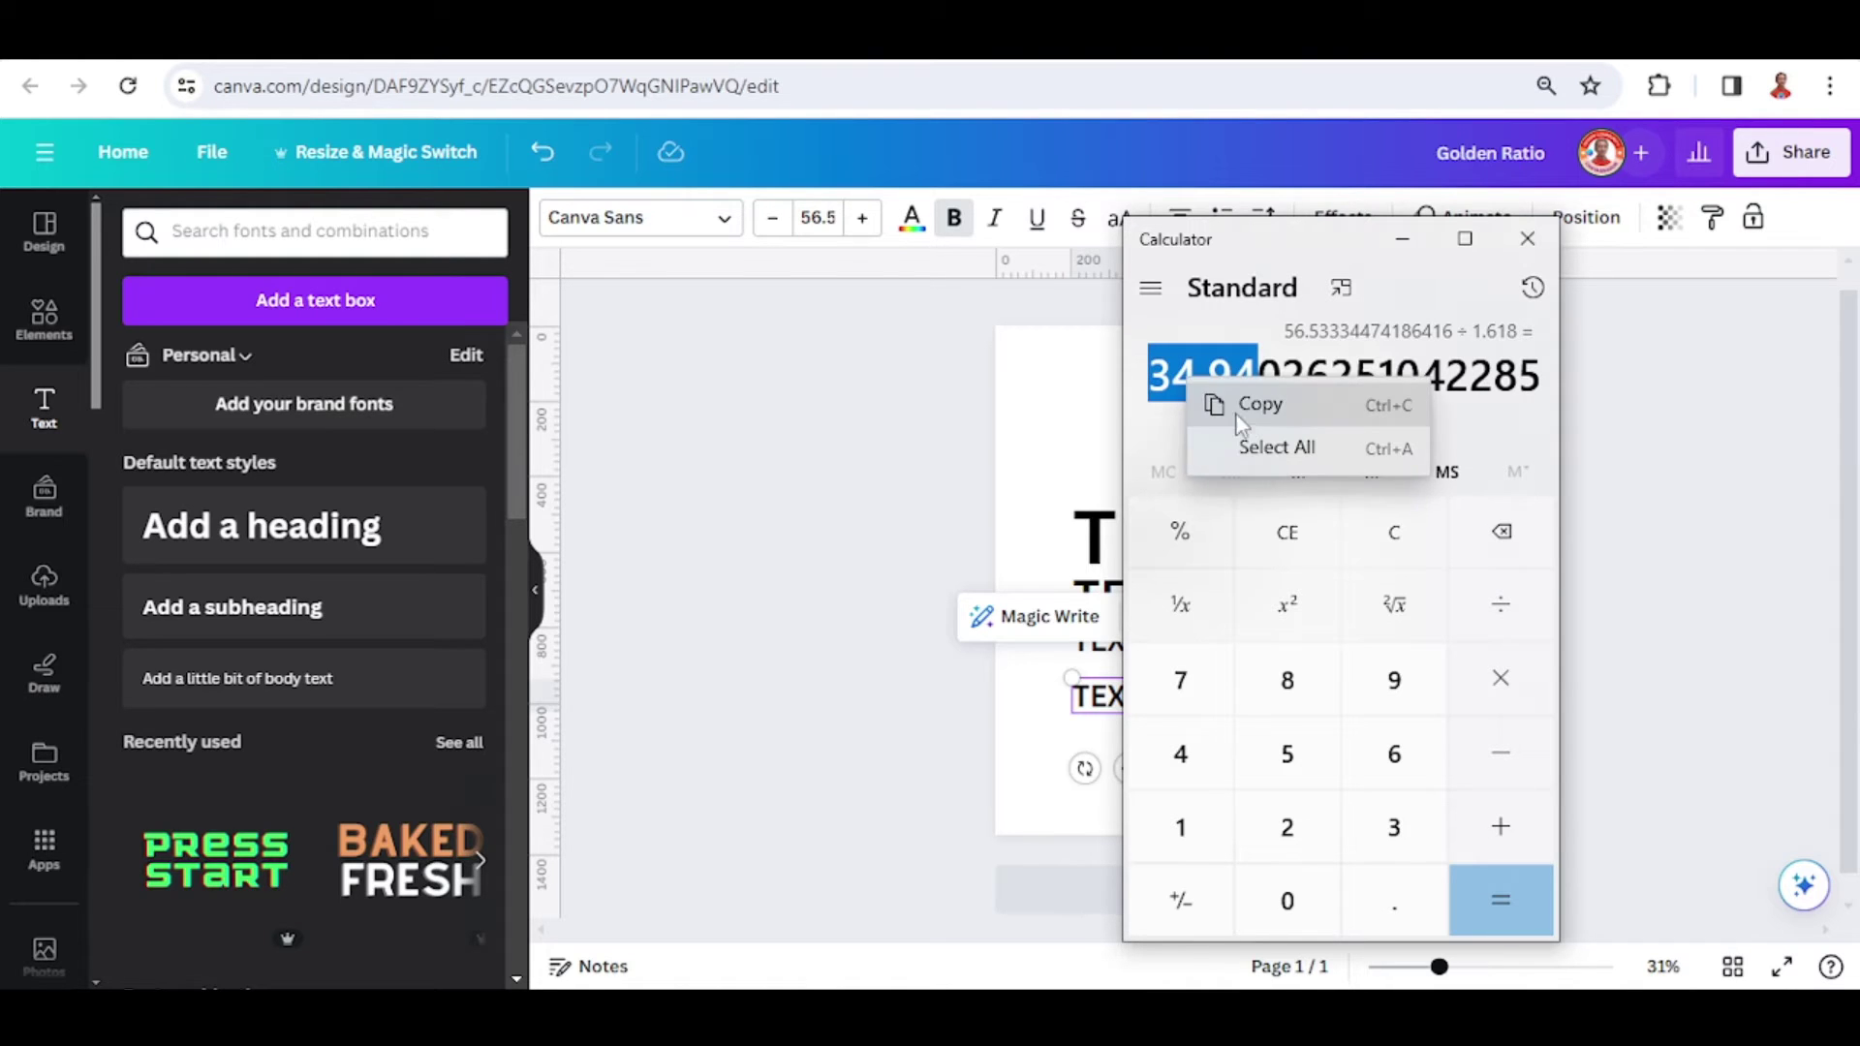
{"action": "left_click", "coordinate": [1253, 403]}
- Set the duplicate to font size 34.94 and move it above the large TEXT heading
{"action": "left_click", "coordinate": [837, 216]}
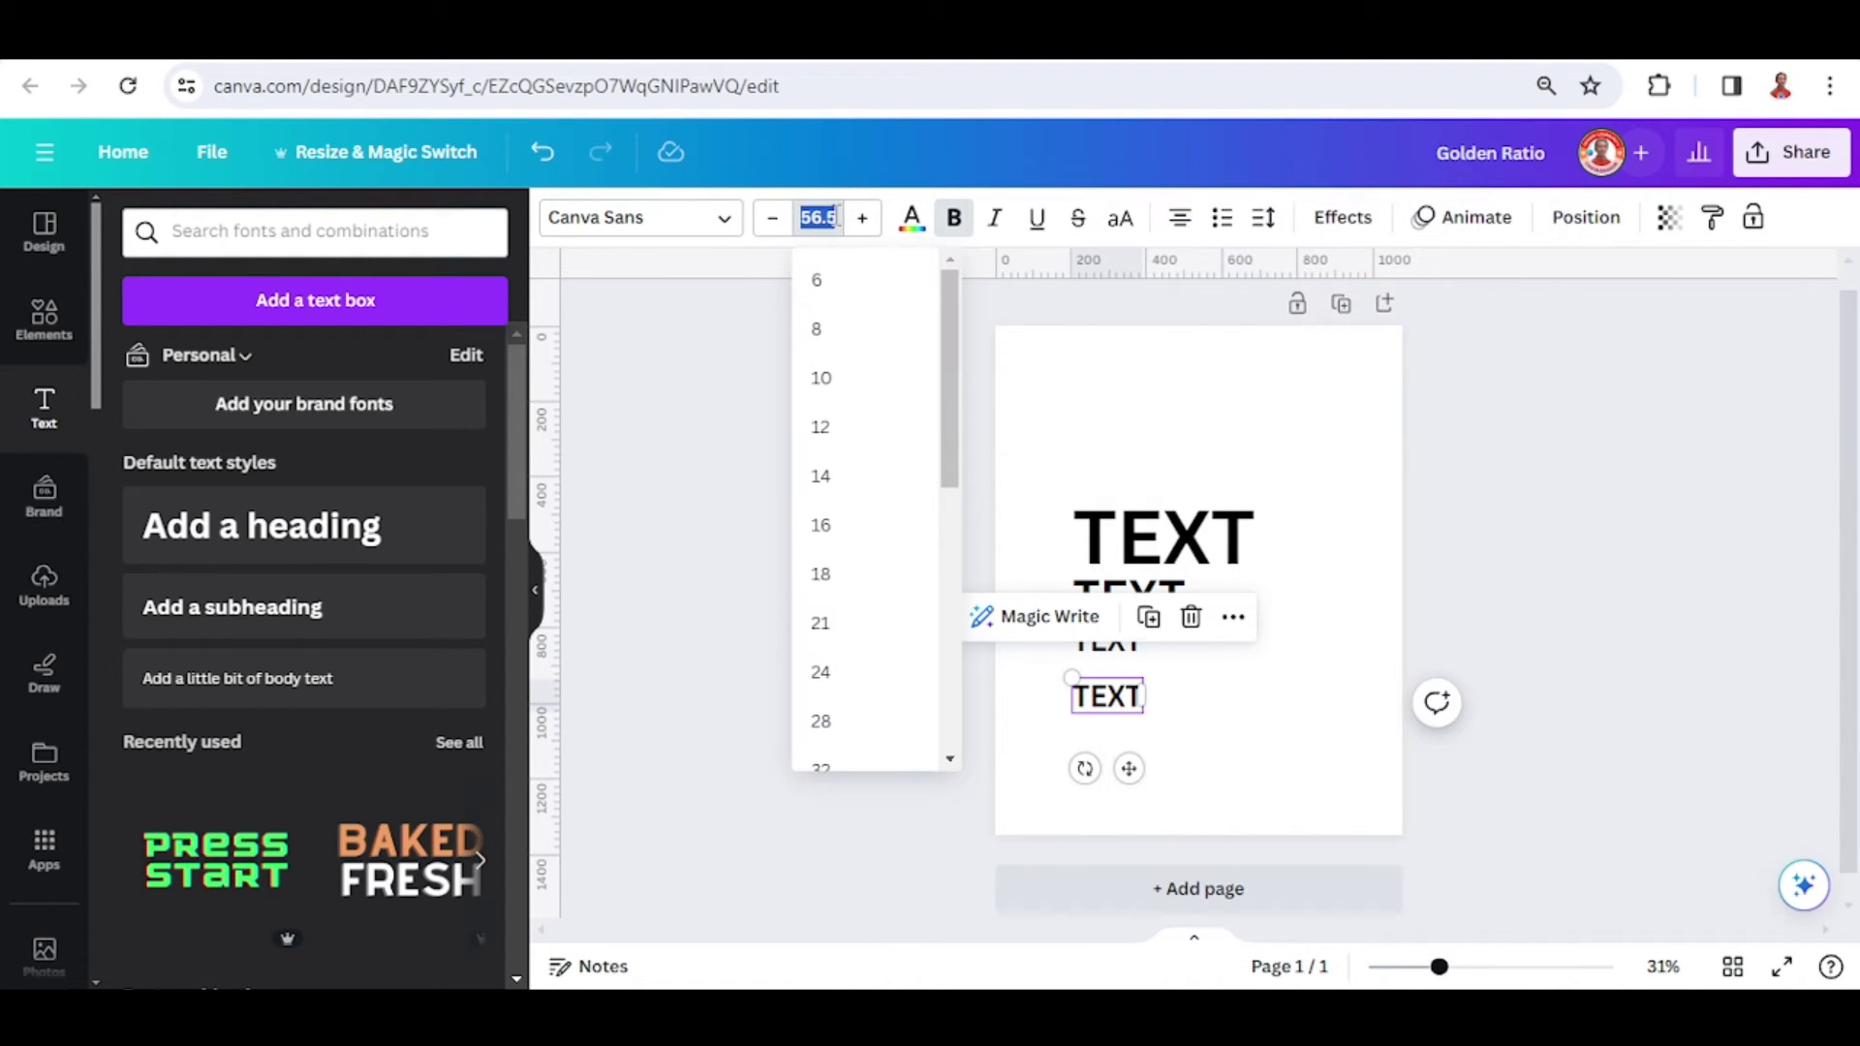
{"action": "key", "text": "ctrl+v"}
{"action": "key", "text": "Return"}
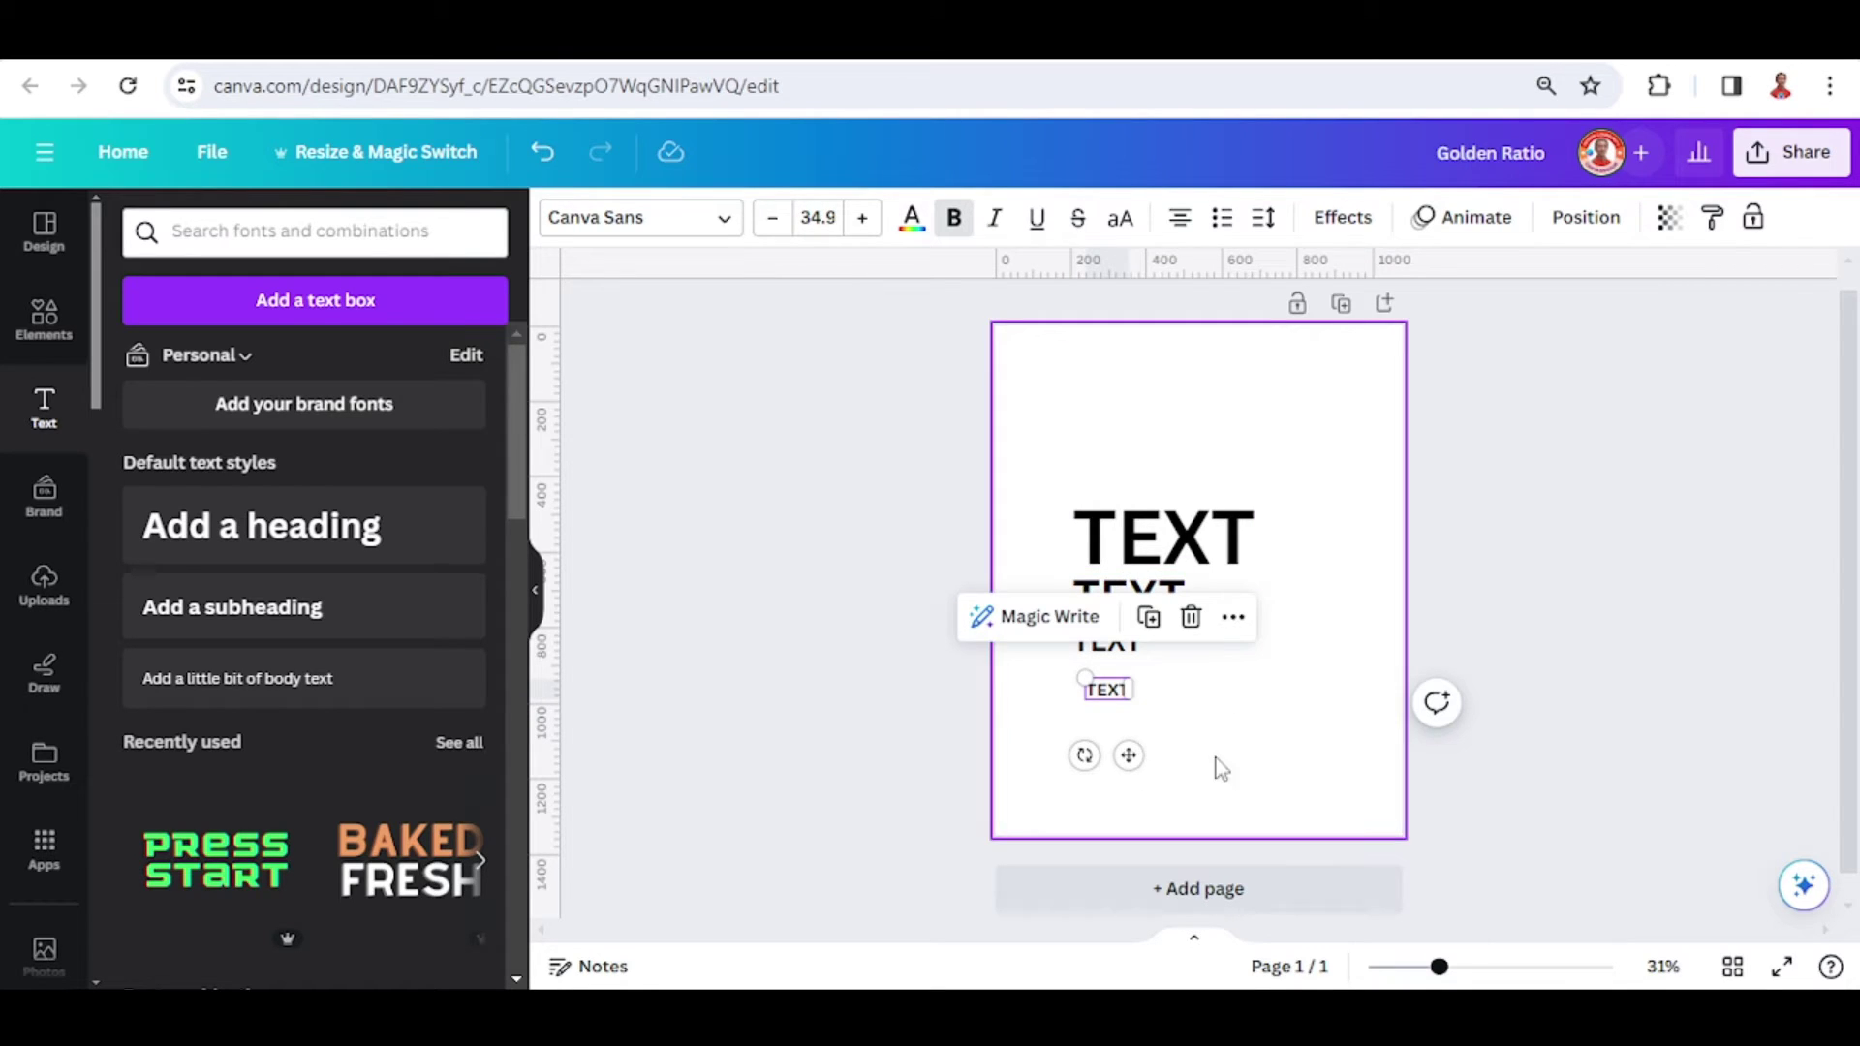
{"action": "left_click_drag", "start_coordinate": [1125, 754], "coordinate": [1109, 536]}
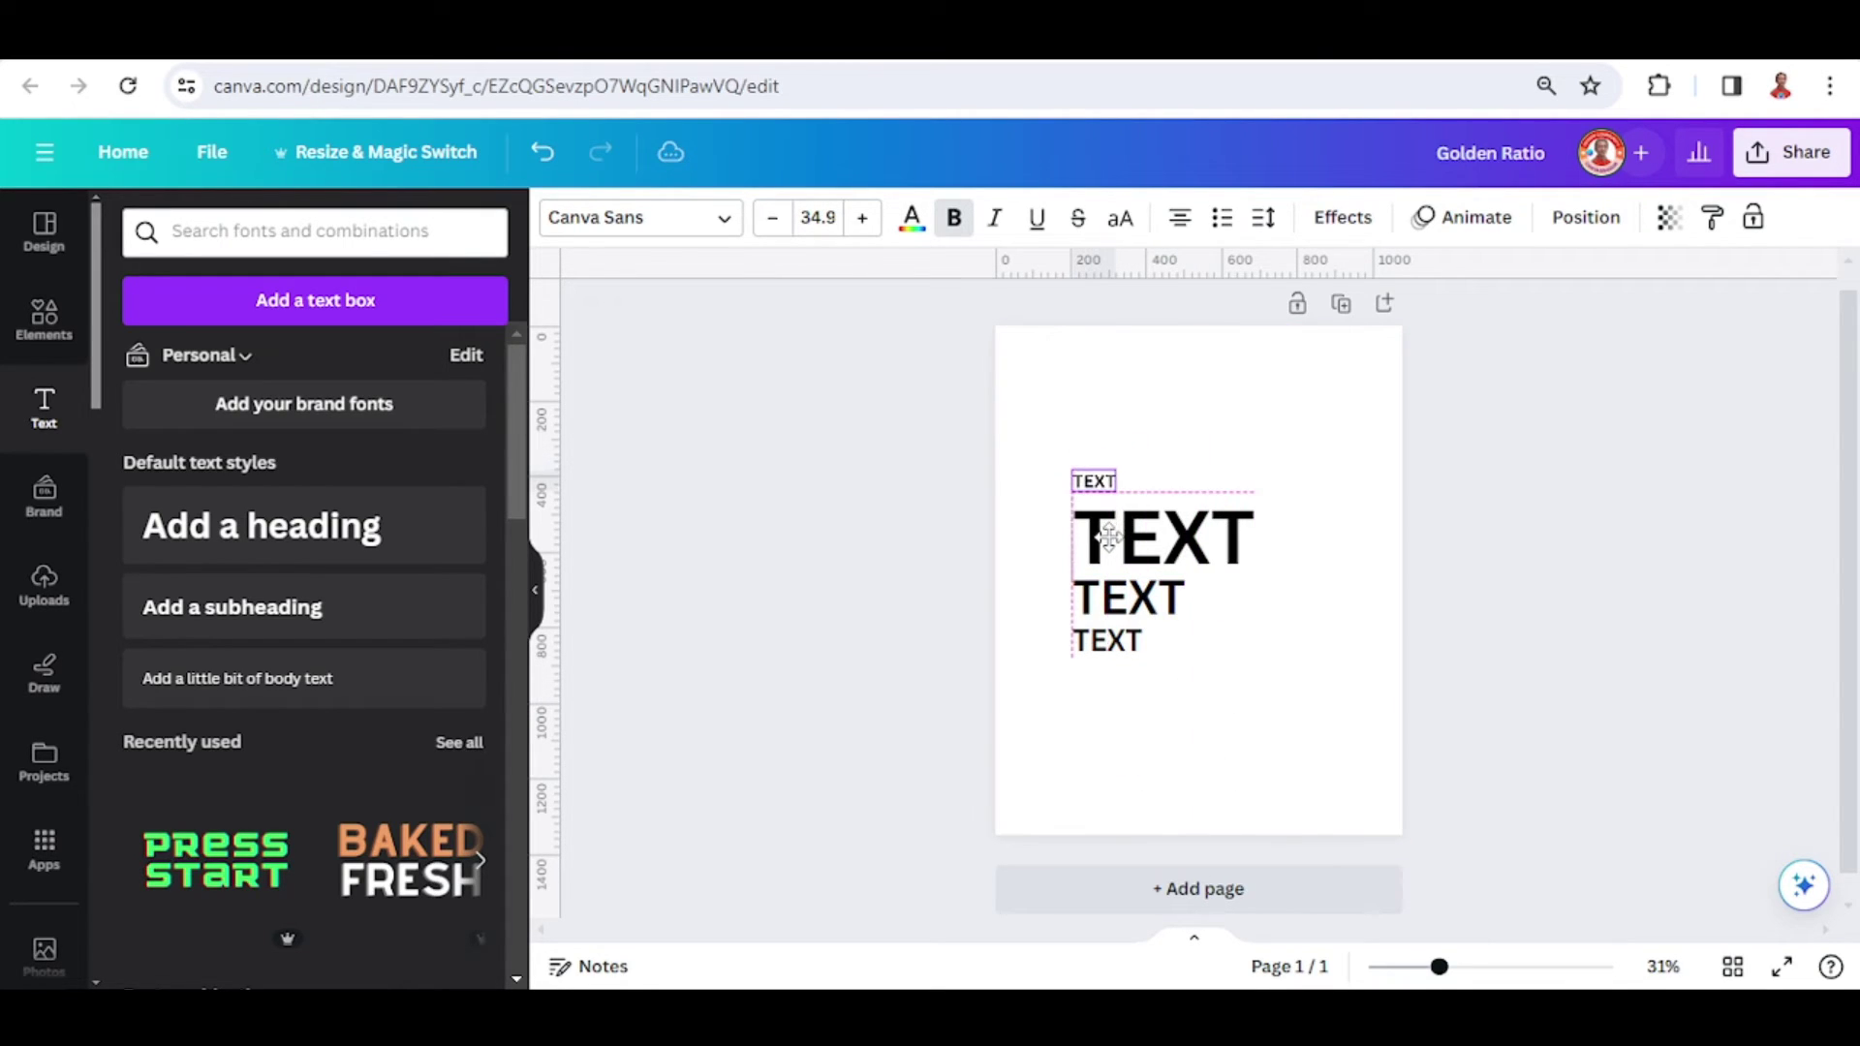
{"action": "scroll", "coordinate": [1109, 537], "scroll_direction": "up", "scroll_amount": 2}
{"action": "left_click", "coordinate": [1286, 682]}
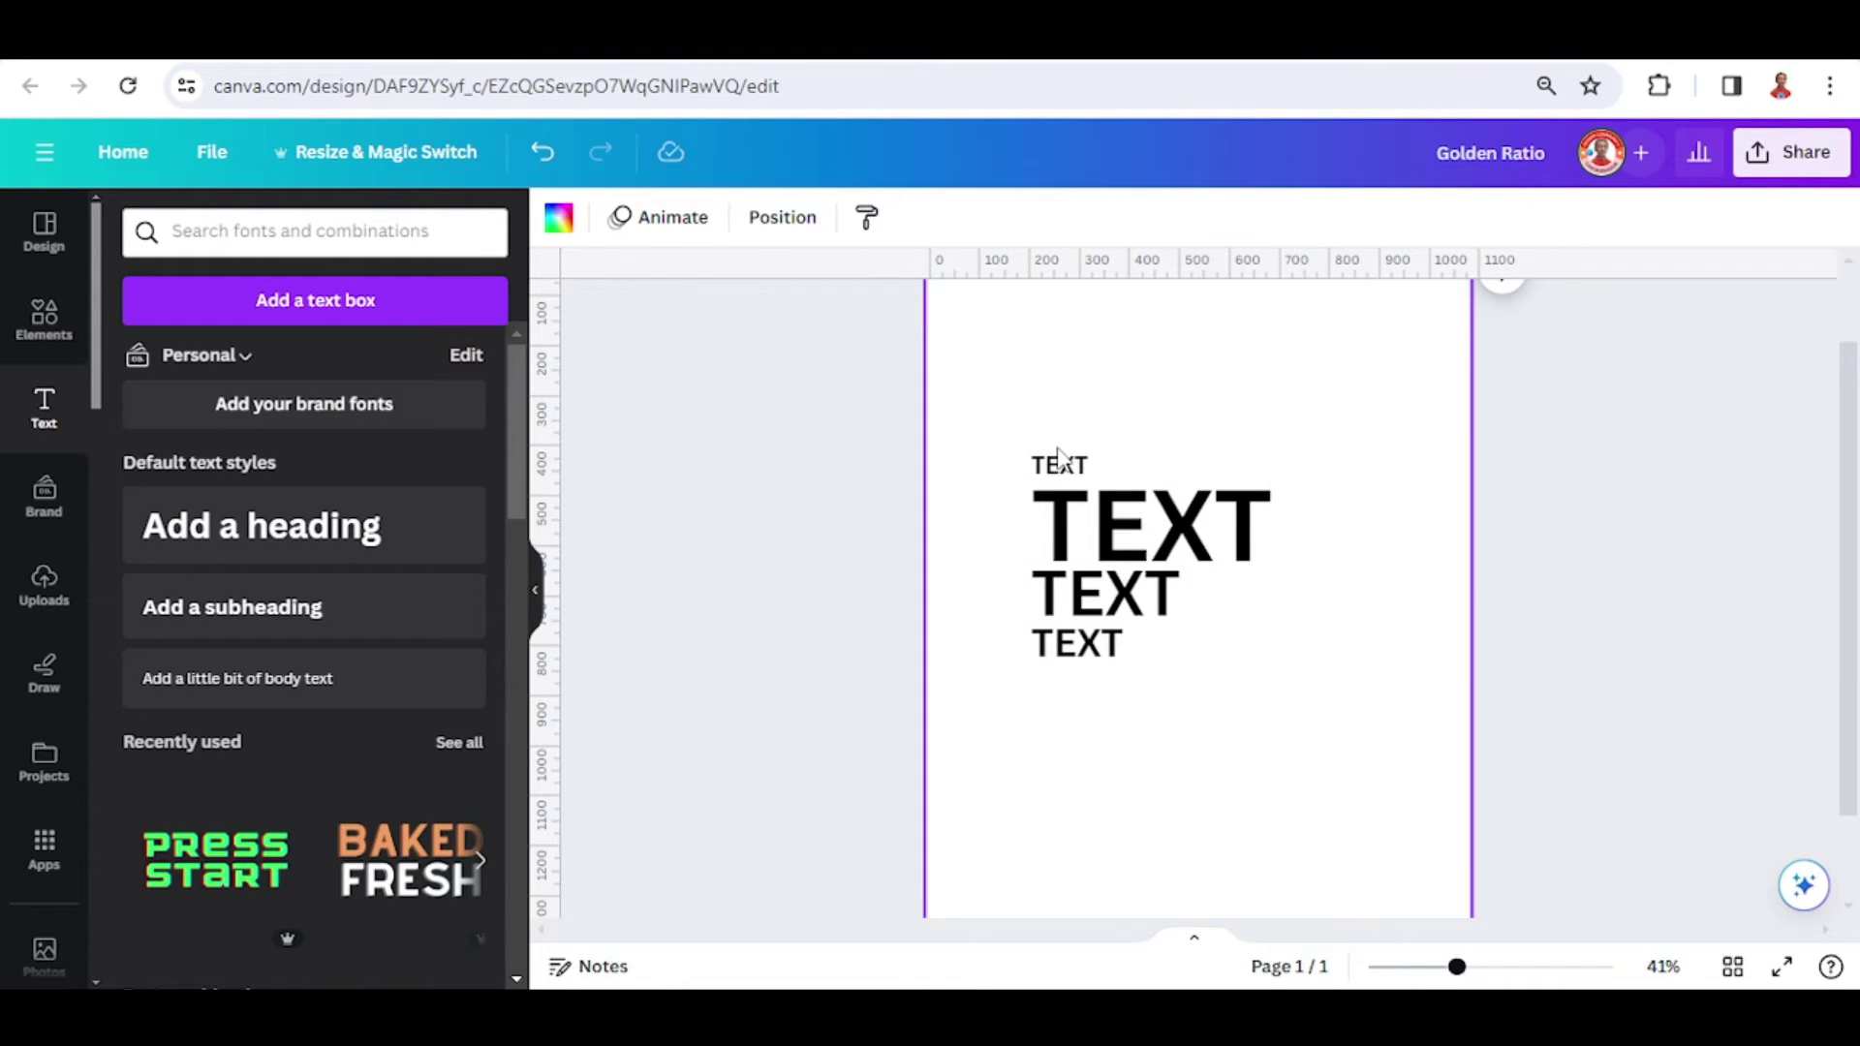
- Give the page a strong orange custom background colour
{"action": "left_click", "coordinate": [562, 223]}
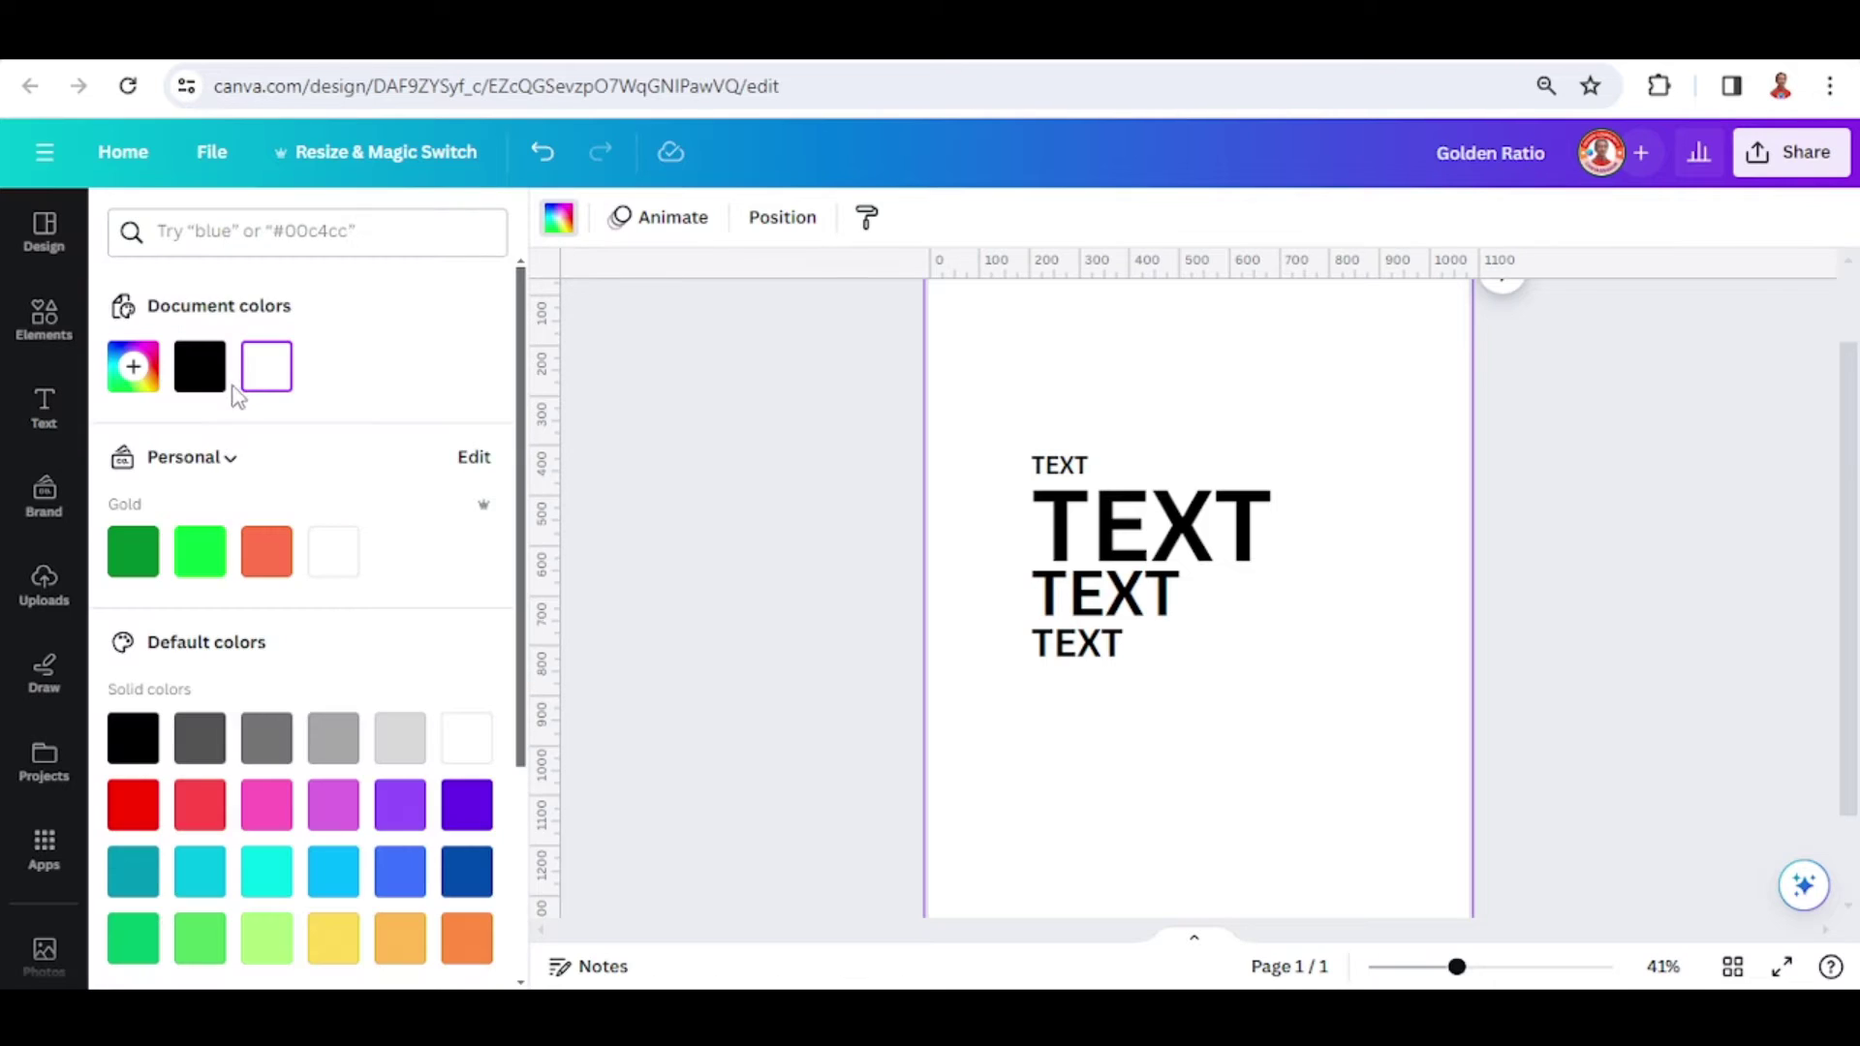
{"action": "left_click", "coordinate": [132, 366]}
{"action": "left_click", "coordinate": [158, 634]}
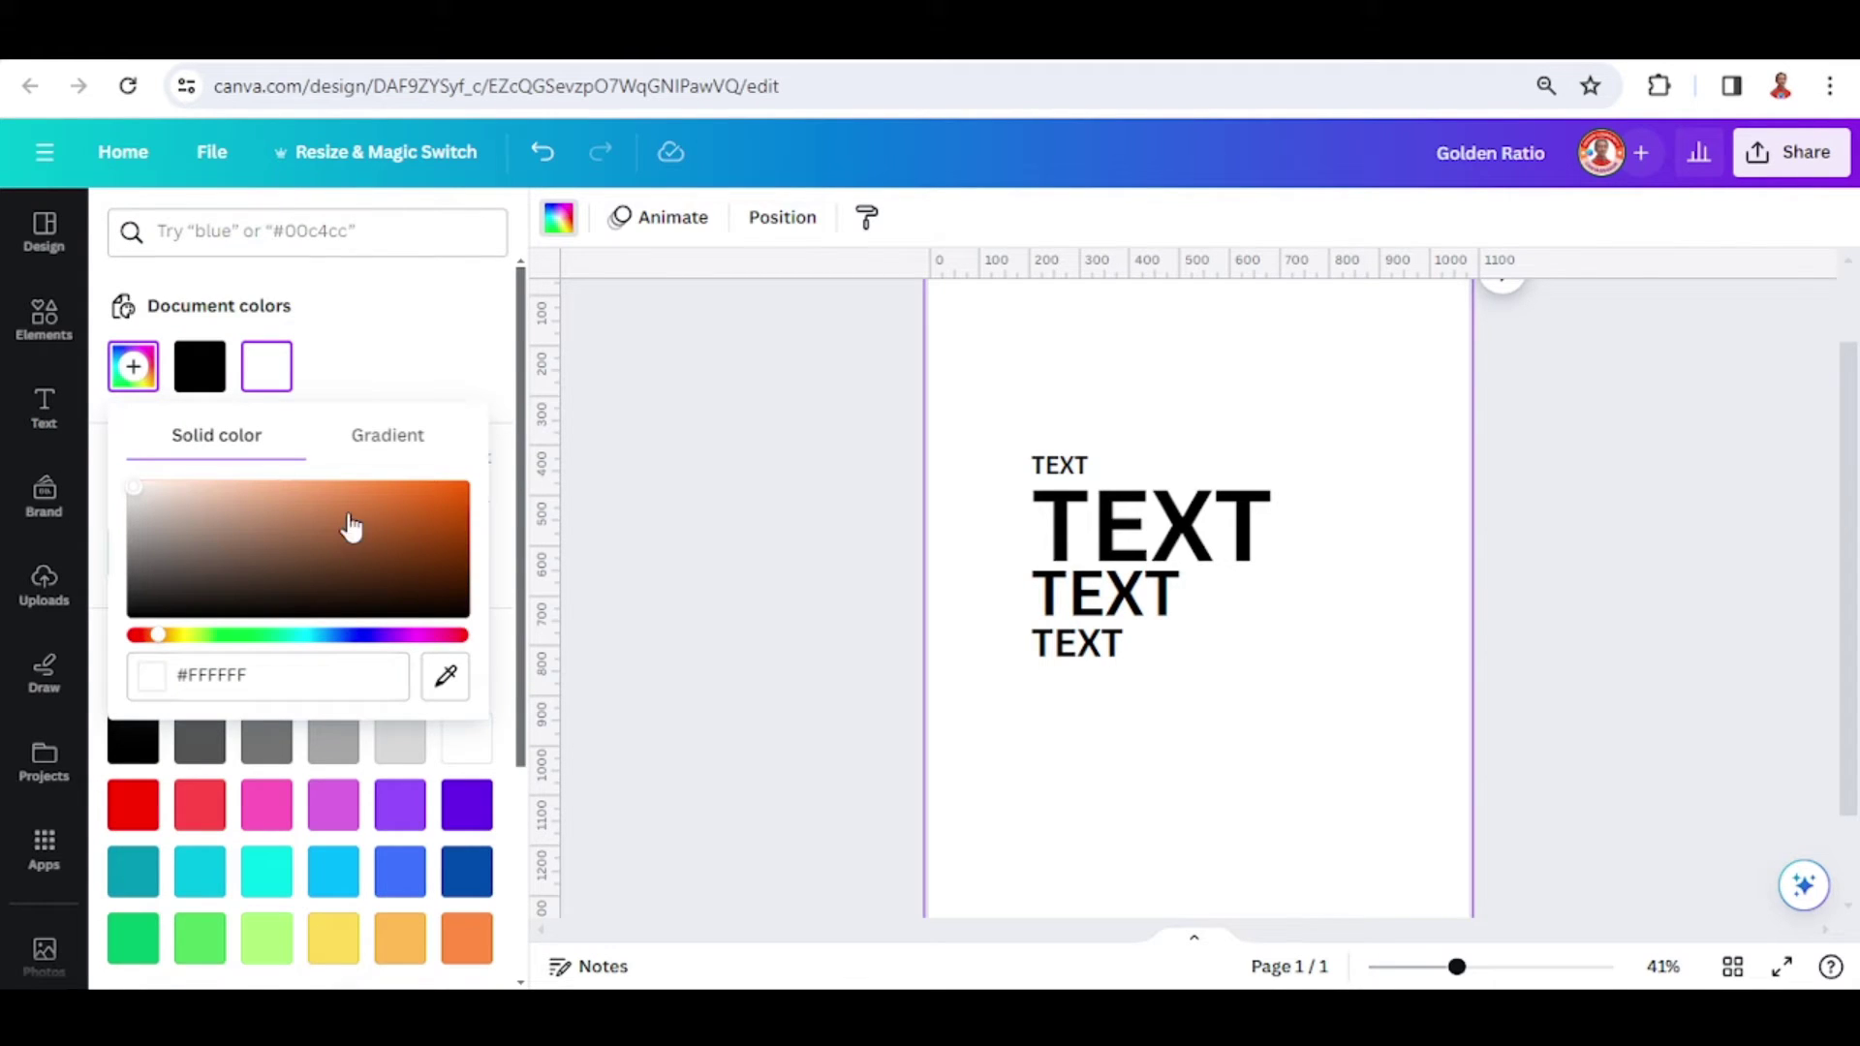
{"action": "left_click", "coordinate": [448, 488]}
- Make the large TEXT heading white
{"action": "left_click", "coordinate": [1207, 511]}
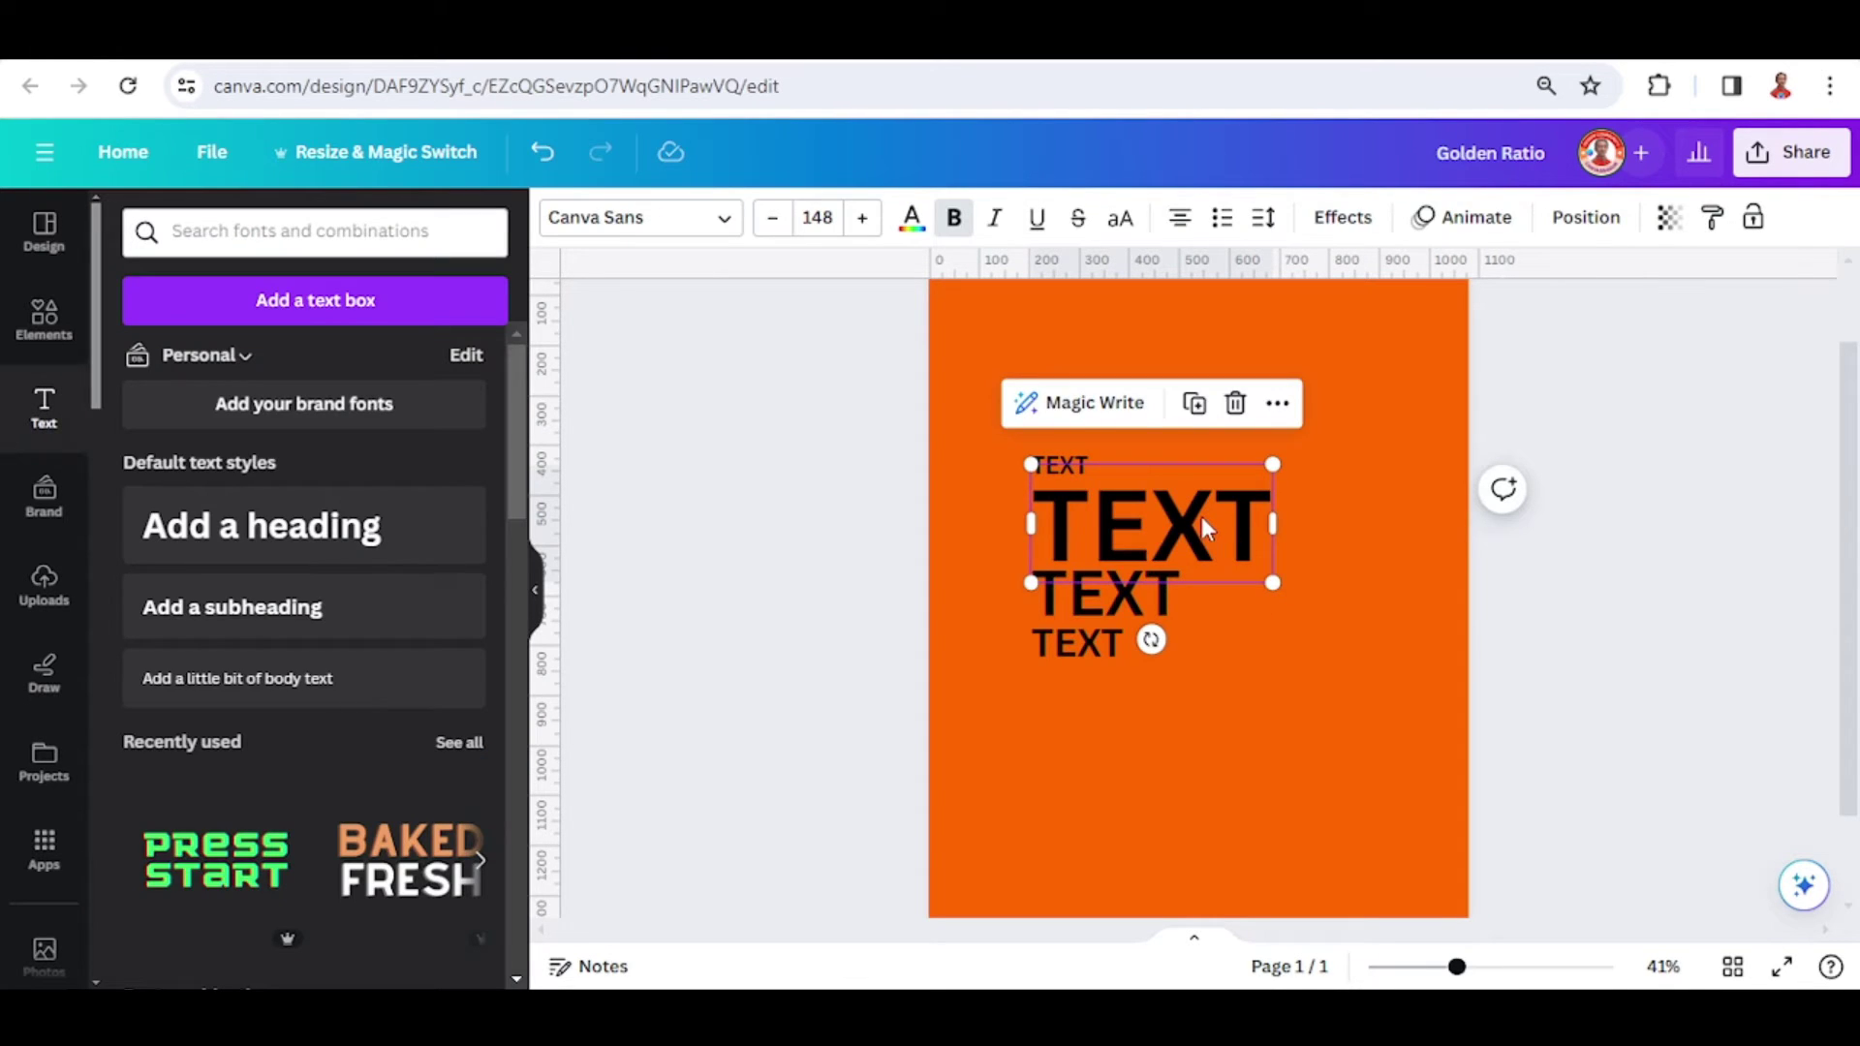
{"action": "left_click", "coordinate": [911, 217]}
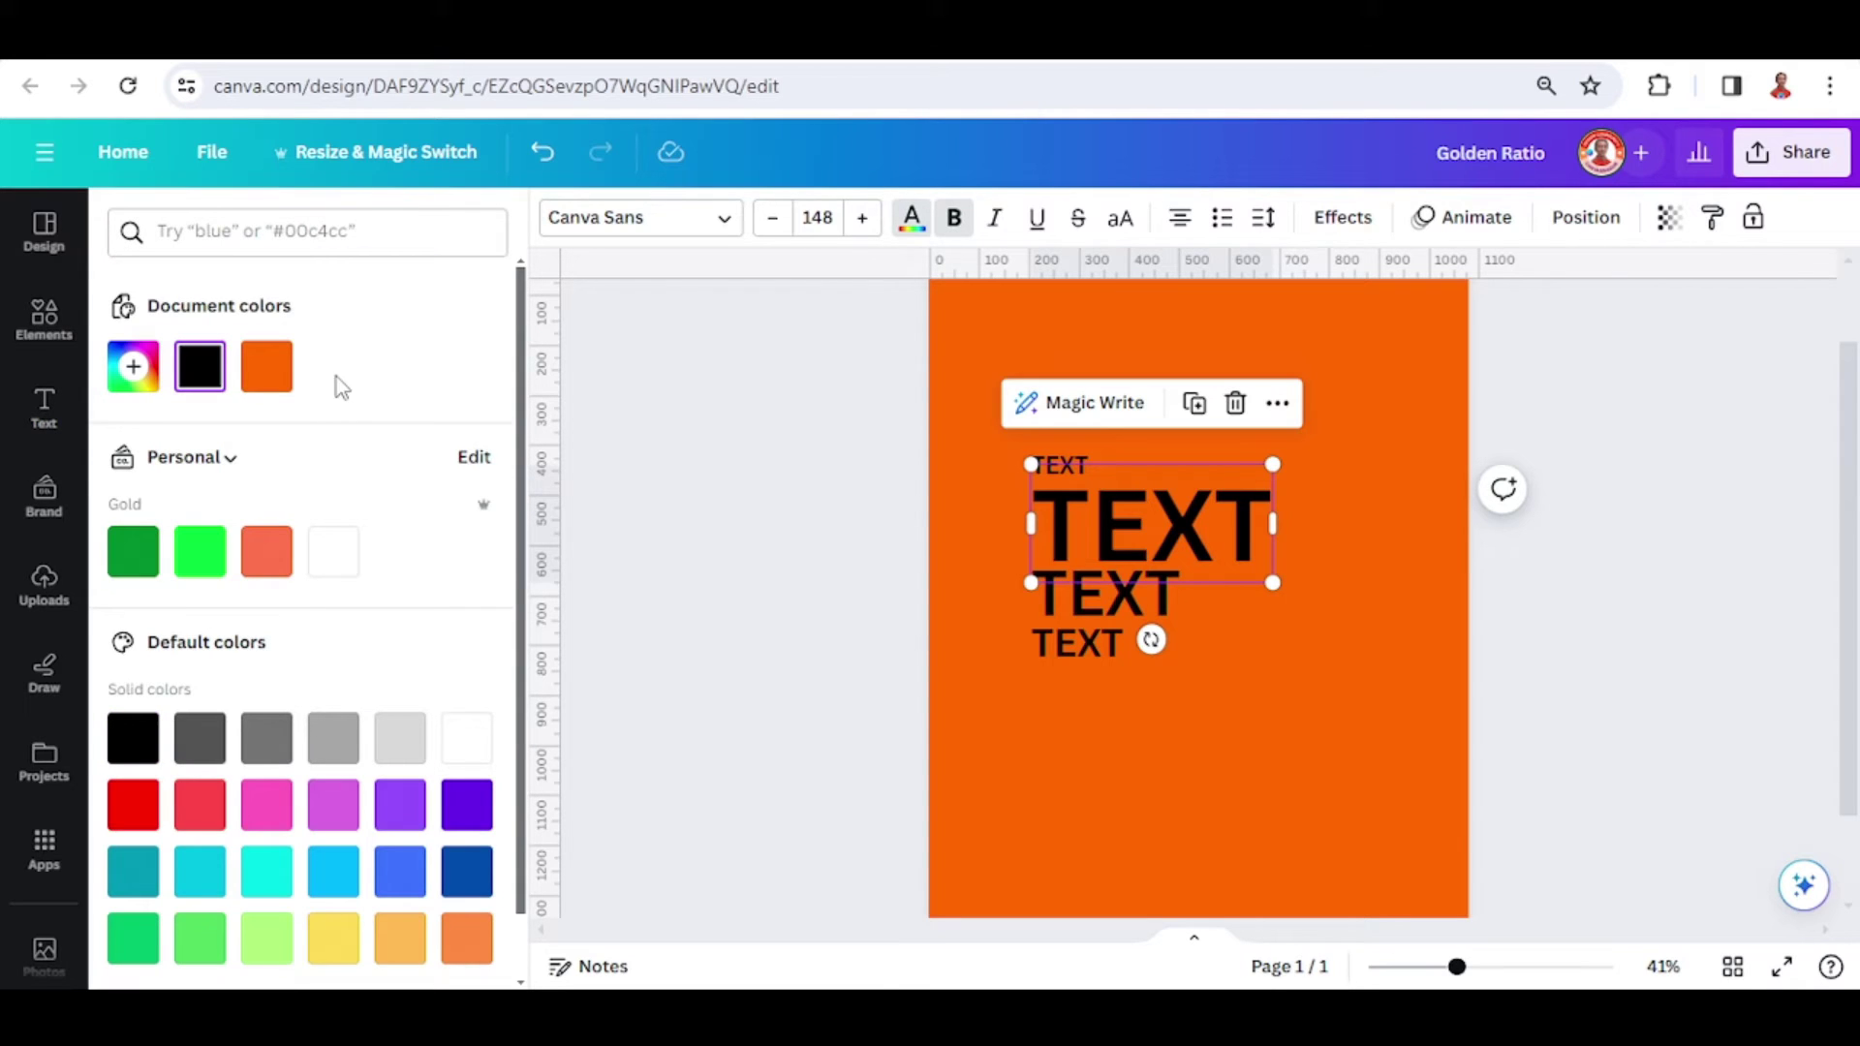
{"action": "left_click", "coordinate": [334, 552]}
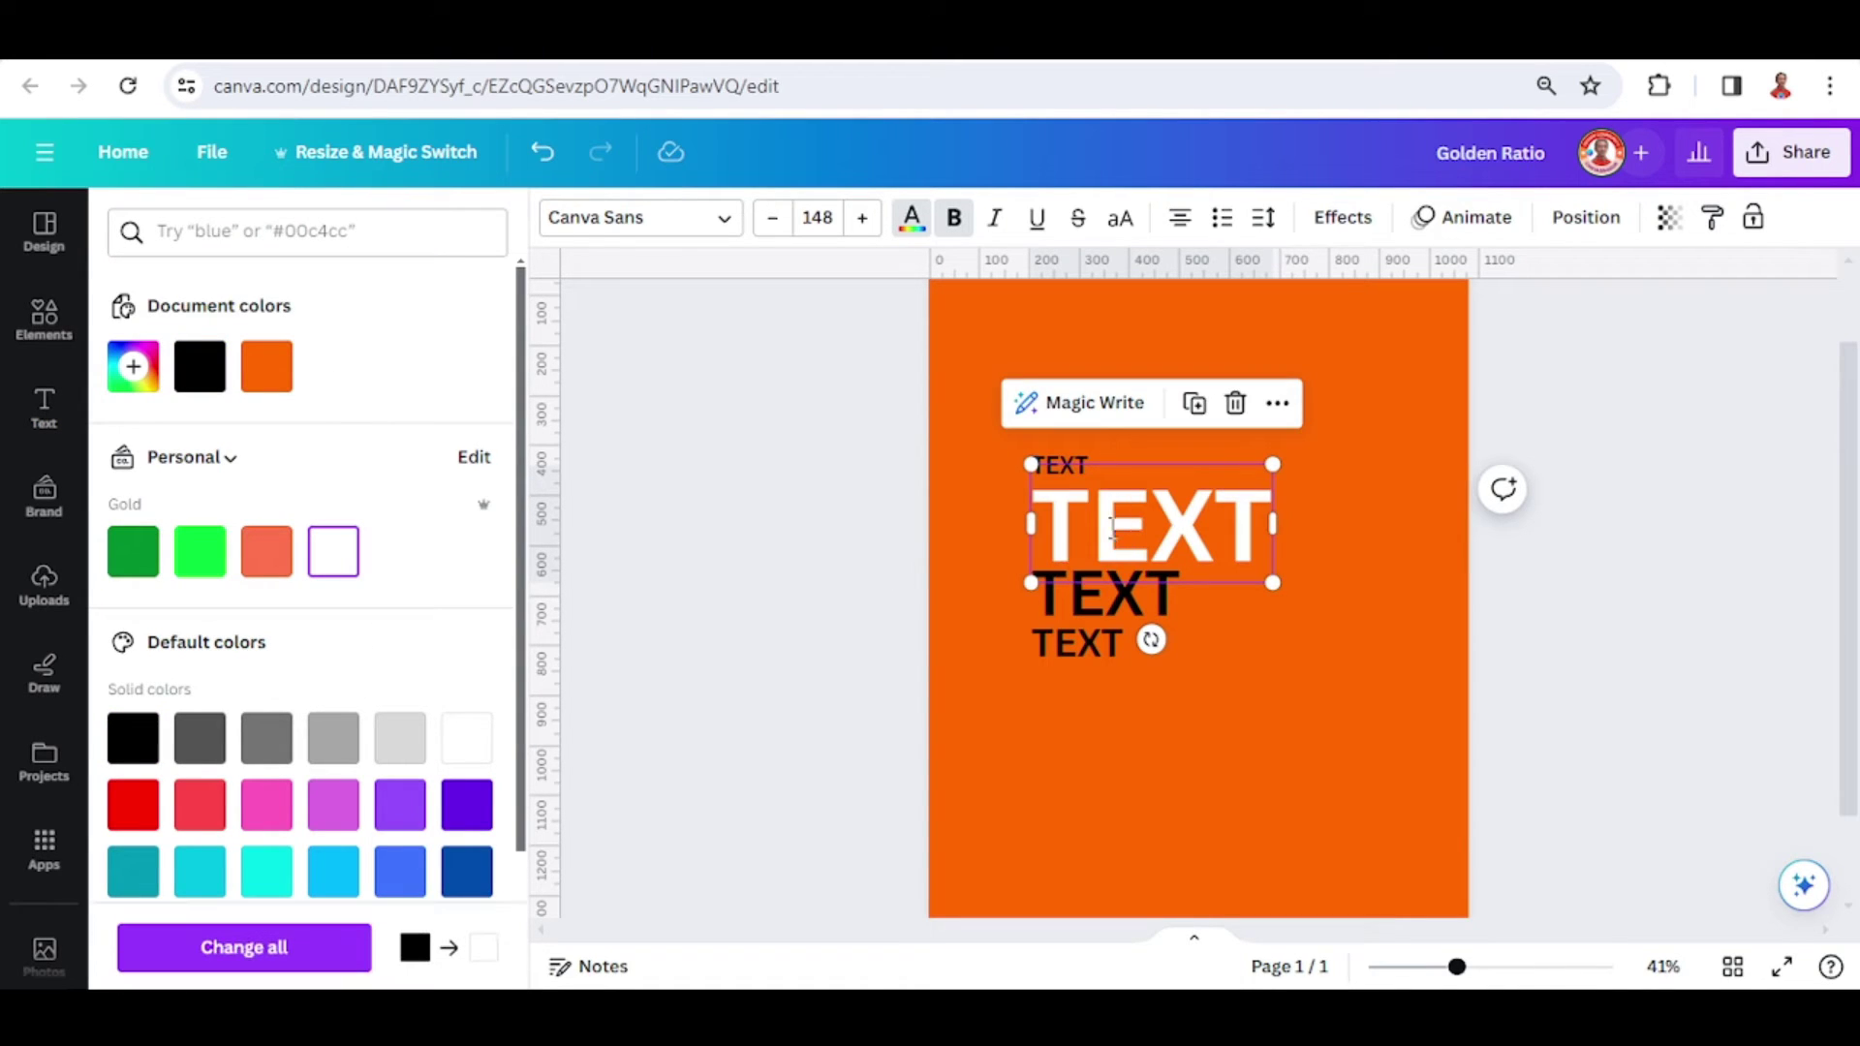
{"action": "double_click", "coordinate": [1112, 526]}
- Retype the lines as BUY 1, GET 1 FREE, ON MONDAY and, on the top line, DINE IN ONLY
{"action": "type", "text": "BUY 1"}
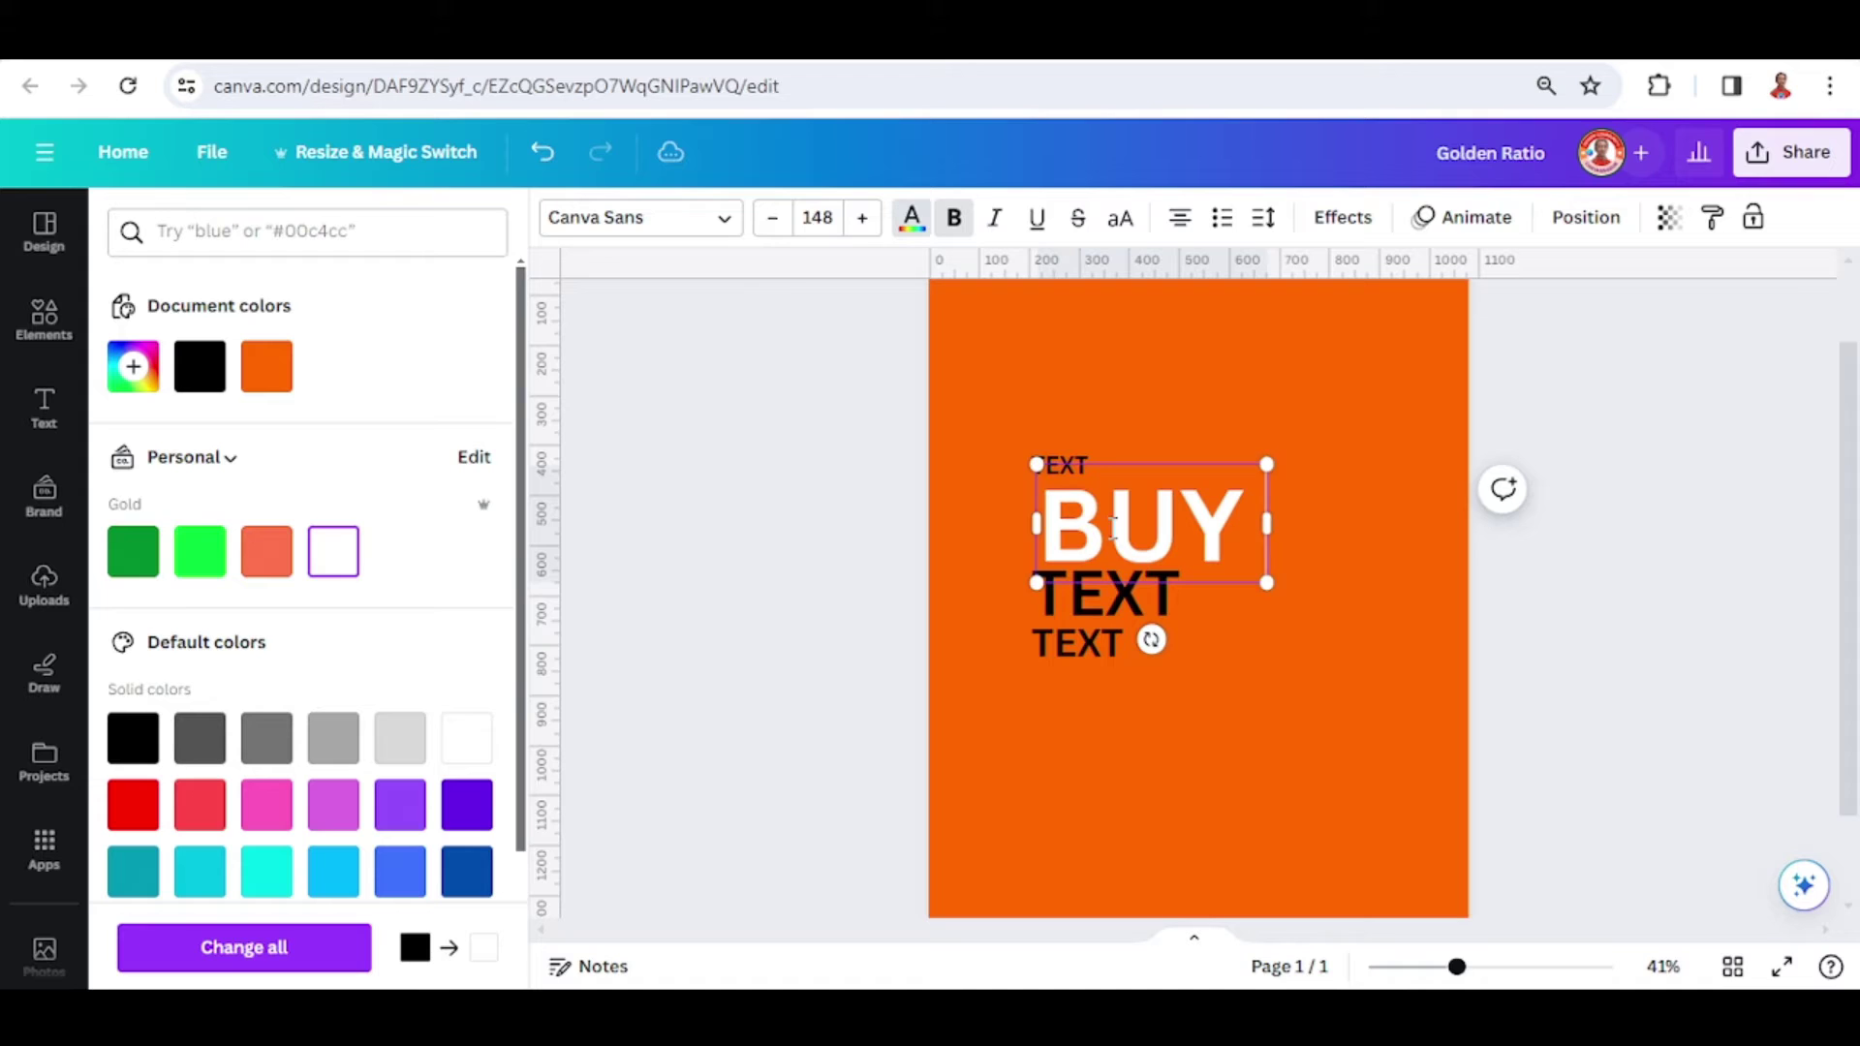
{"action": "left_click", "coordinate": [1229, 727]}
{"action": "double_click", "coordinate": [1101, 595]}
{"action": "type", "text": "GET"}
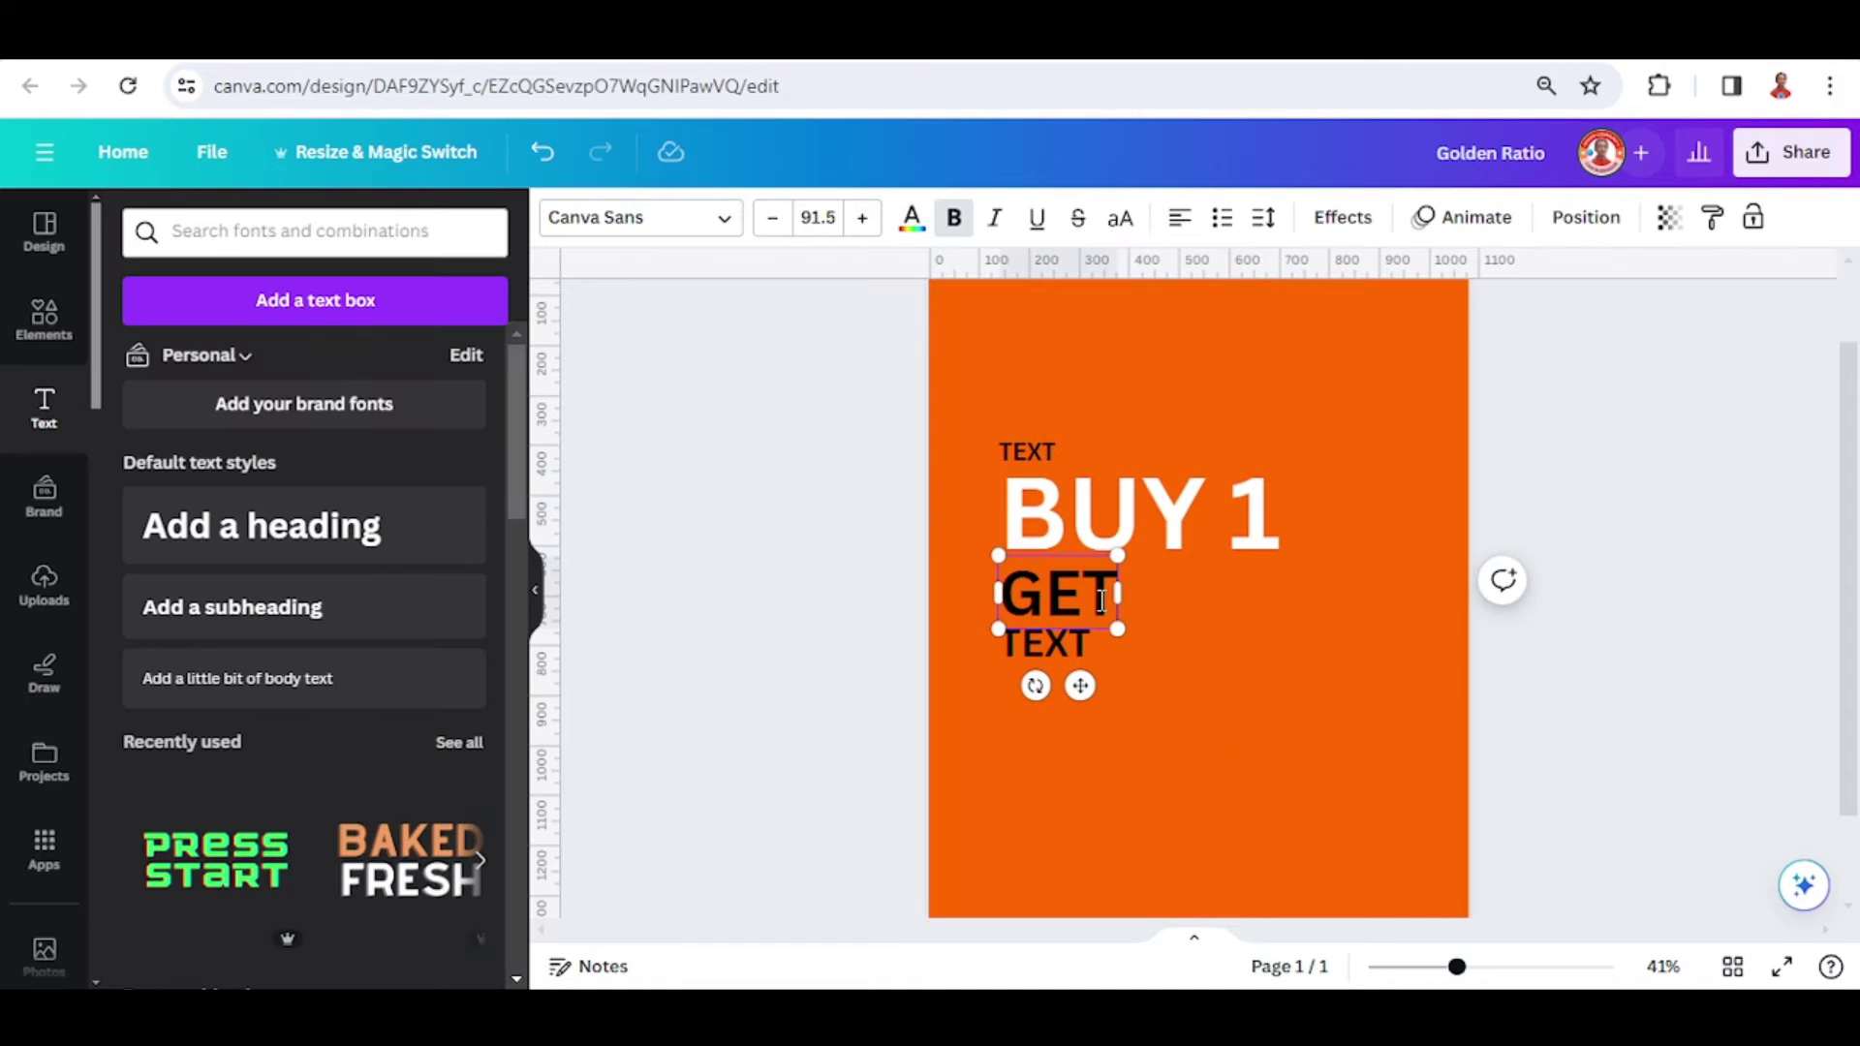
{"action": "type", "text": " 1 FREE"}
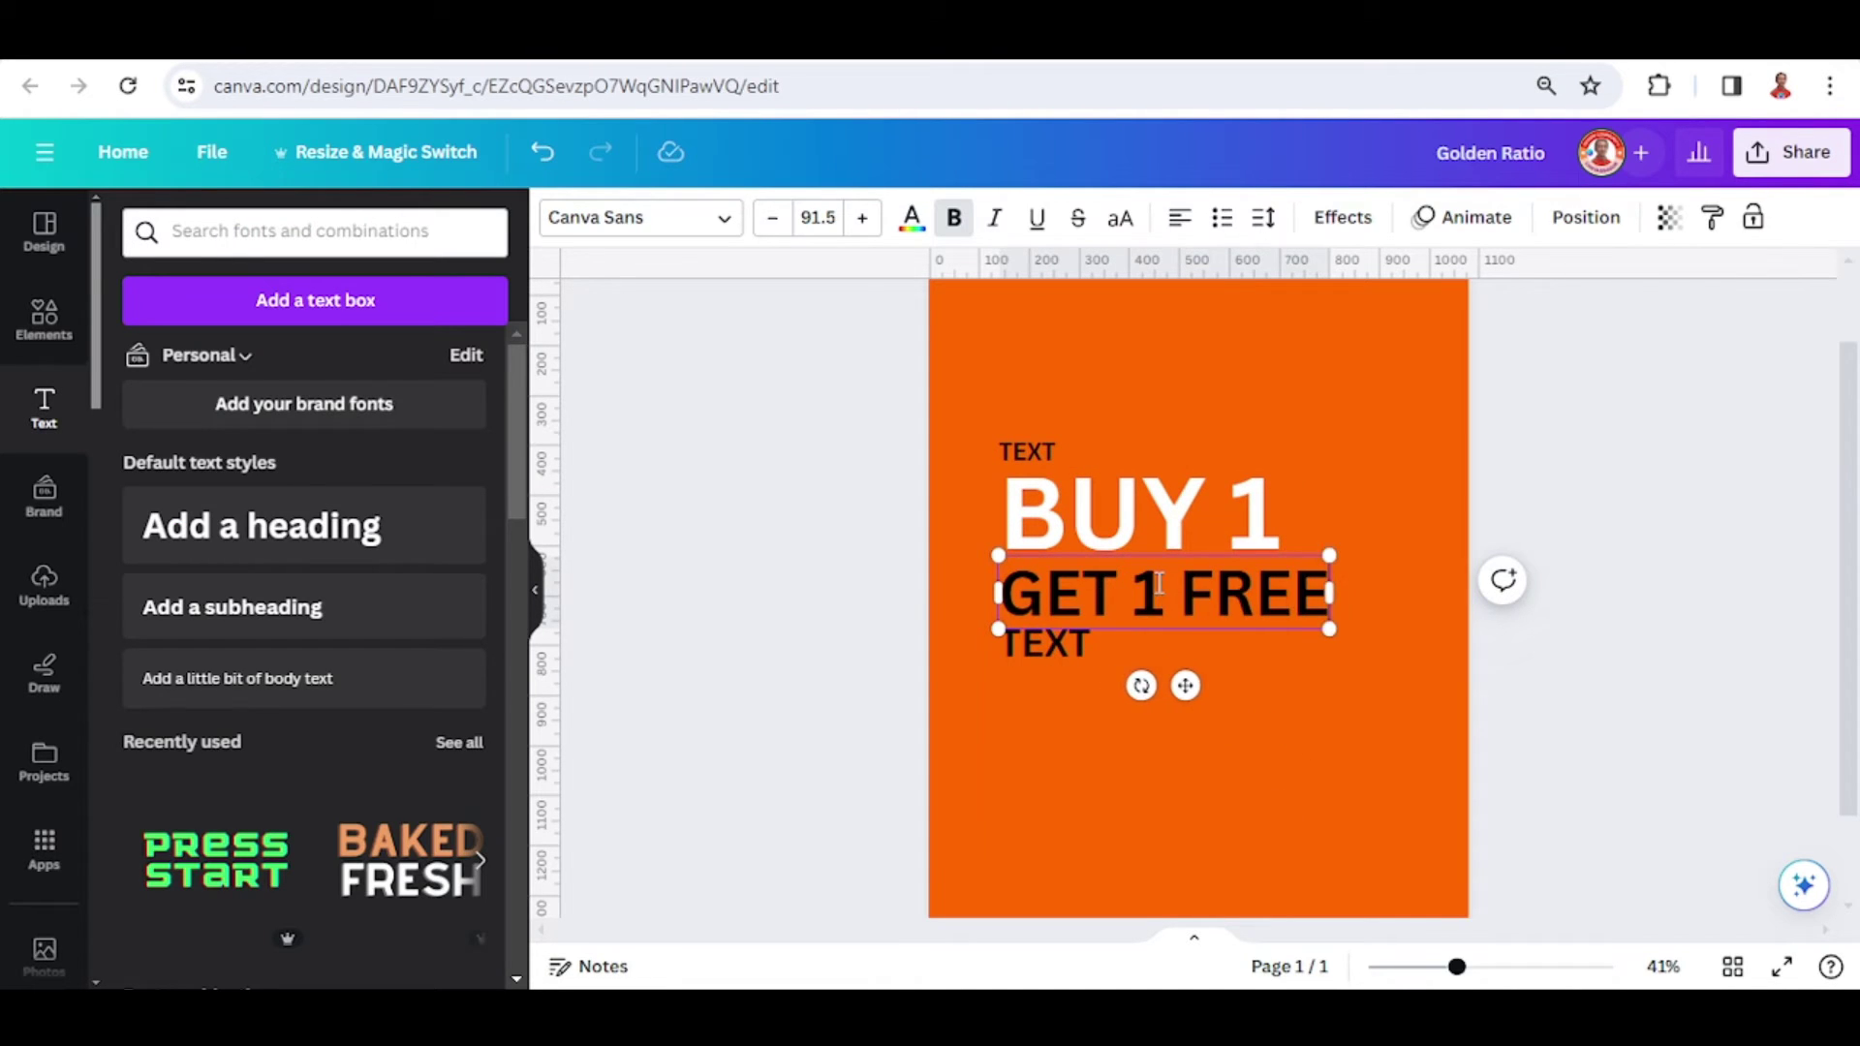
{"action": "left_click", "coordinate": [1048, 643]}
{"action": "double_click", "coordinate": [1052, 645]}
{"action": "type", "text": "ON MONDAY"}
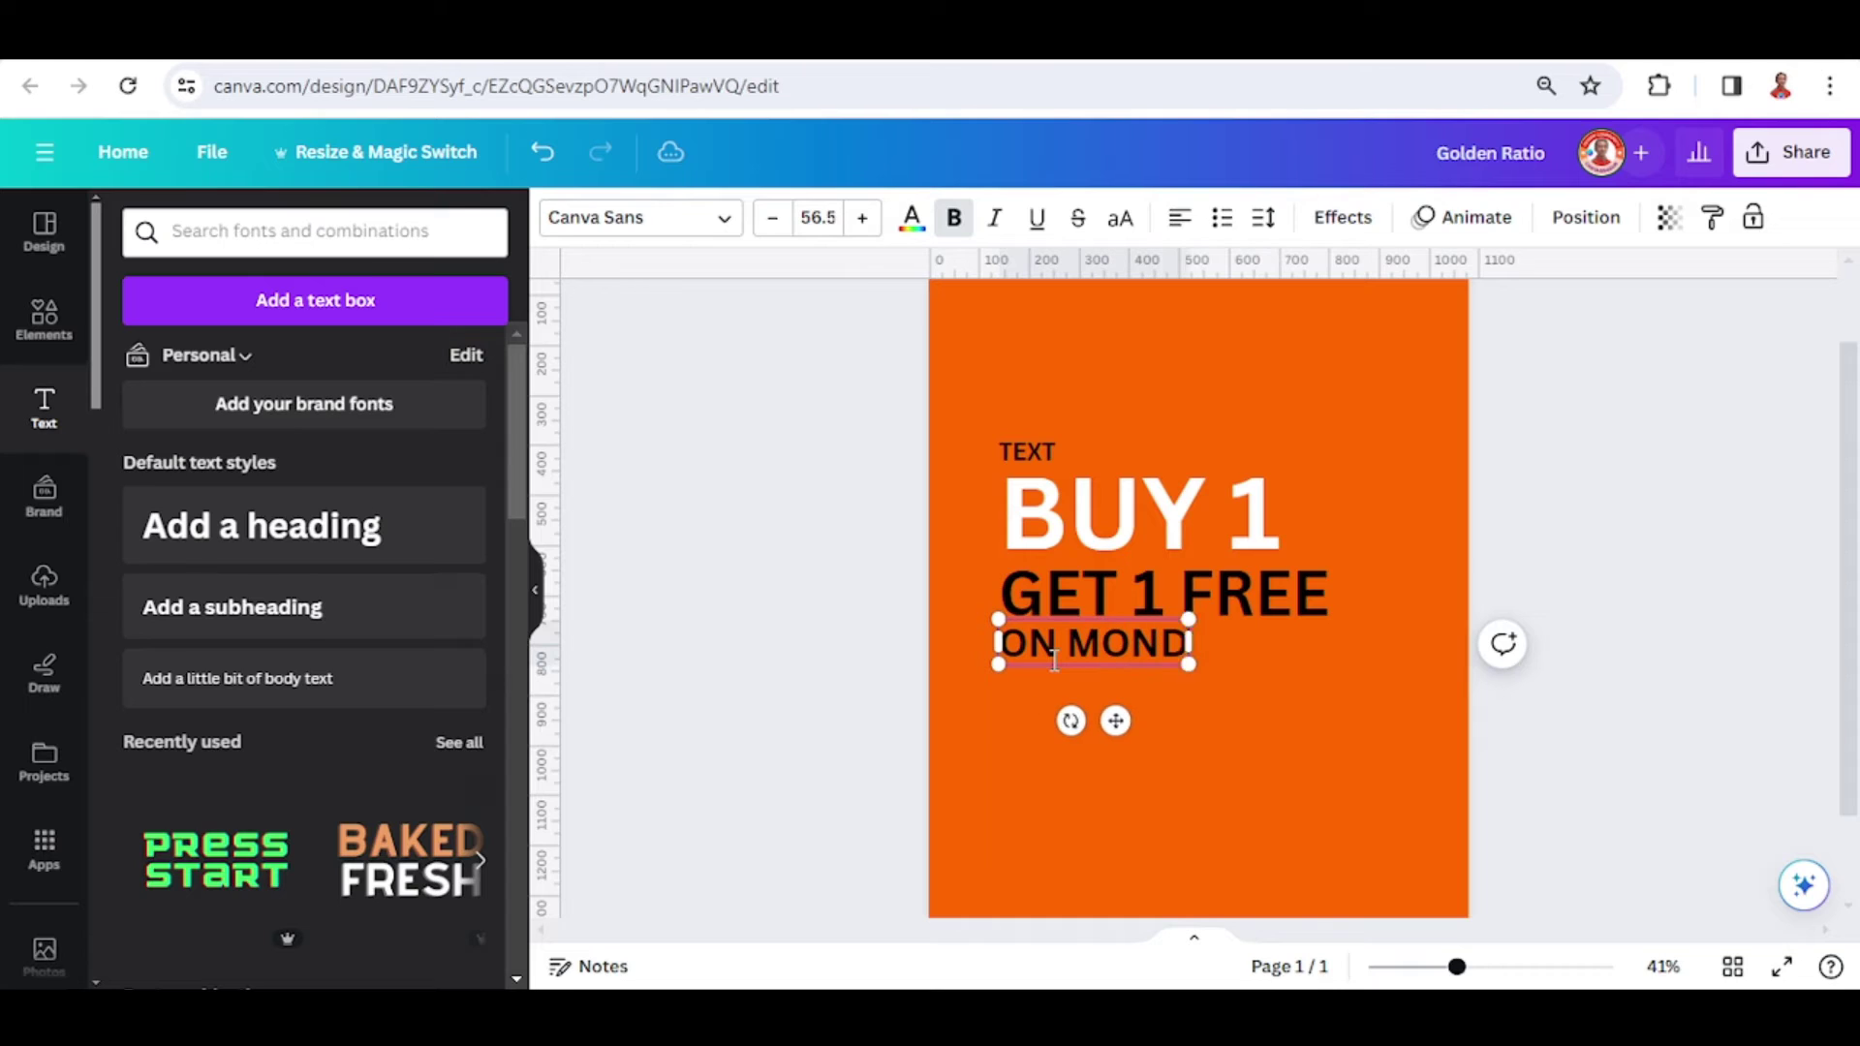
{"action": "double_click", "coordinate": [1027, 451]}
{"action": "type", "text": "DINE IN ONLY"}
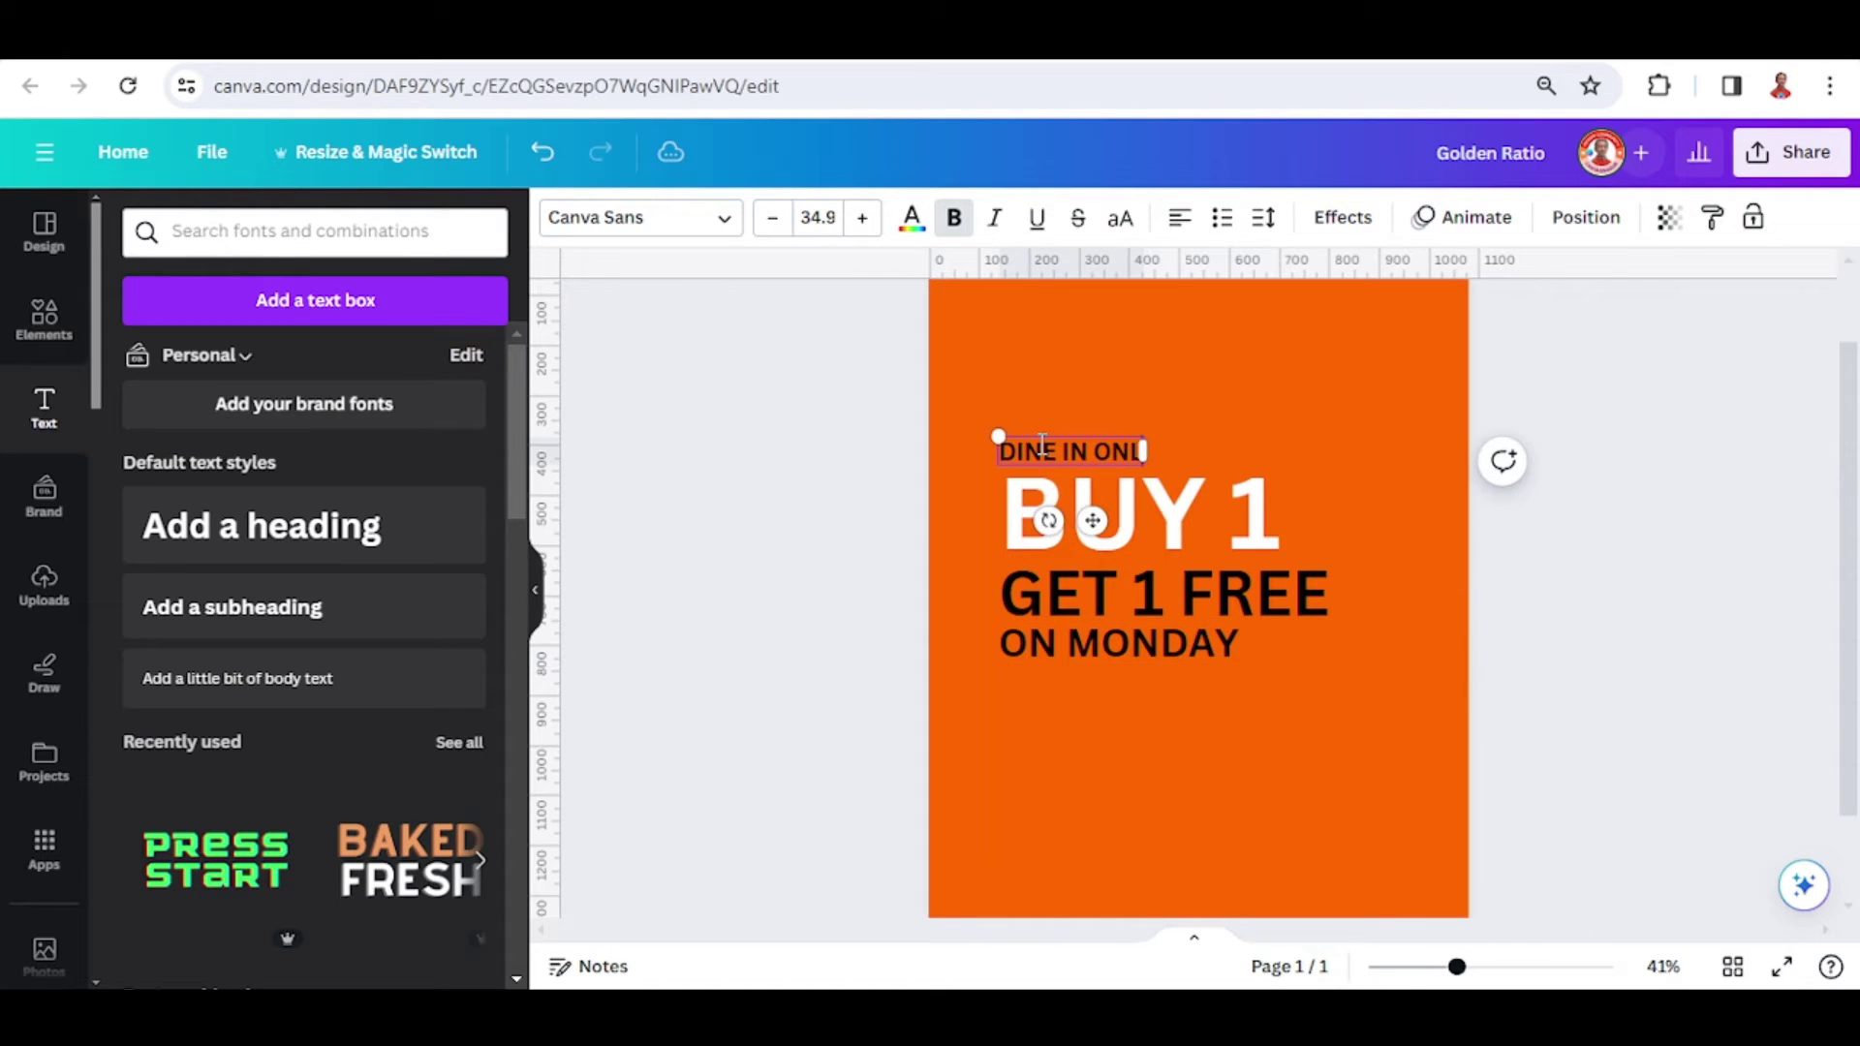
{"action": "left_click", "coordinate": [1199, 800]}
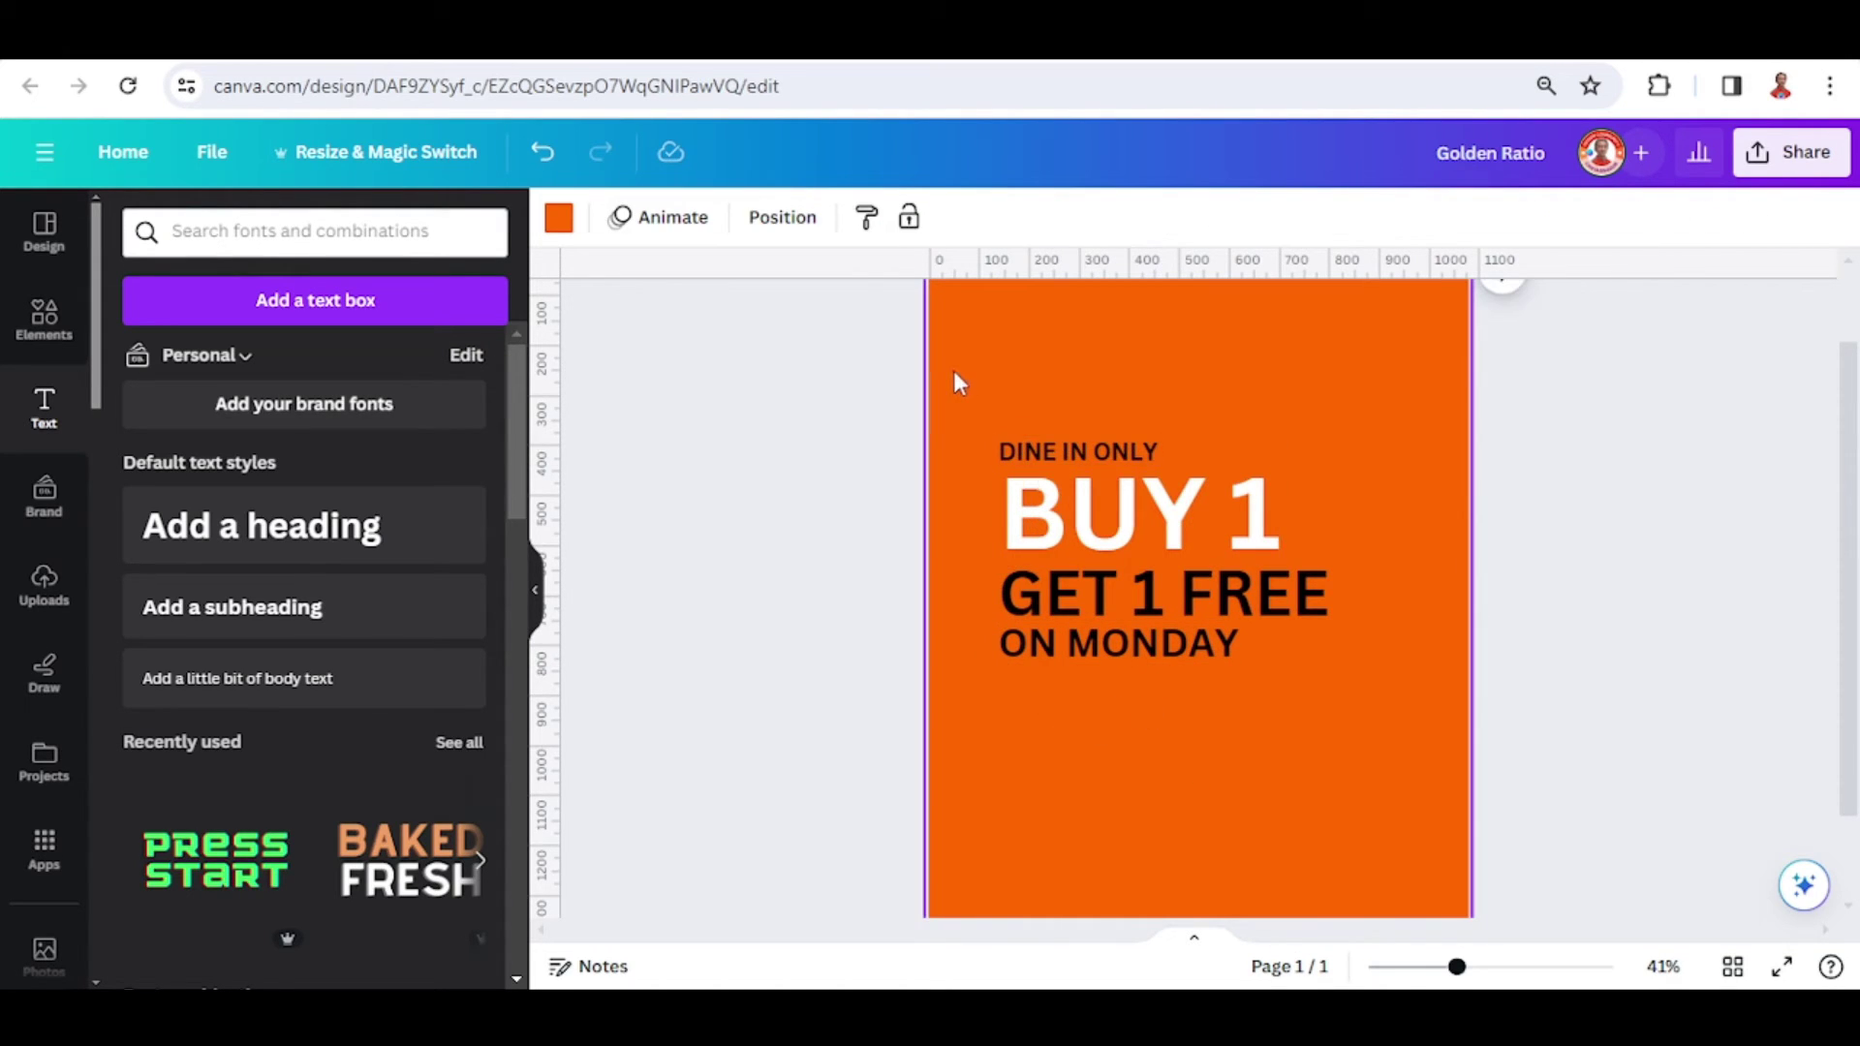
- Select all four text lines and enlarge the whole text block
{"action": "left_click_drag", "start_coordinate": [953, 370], "coordinate": [1354, 784]}
{"action": "scroll", "coordinate": [1350, 771], "scroll_direction": "down", "scroll_amount": 3}
{"action": "left_click_drag", "start_coordinate": [1287, 635], "coordinate": [1279, 583]}
{"action": "scroll", "coordinate": [1211, 596], "scroll_direction": "up", "scroll_amount": 3}
- Make DINE IN ONLY white and ON MONDAY light grey, then zoom out to the full page
{"action": "left_click", "coordinate": [1036, 345]}
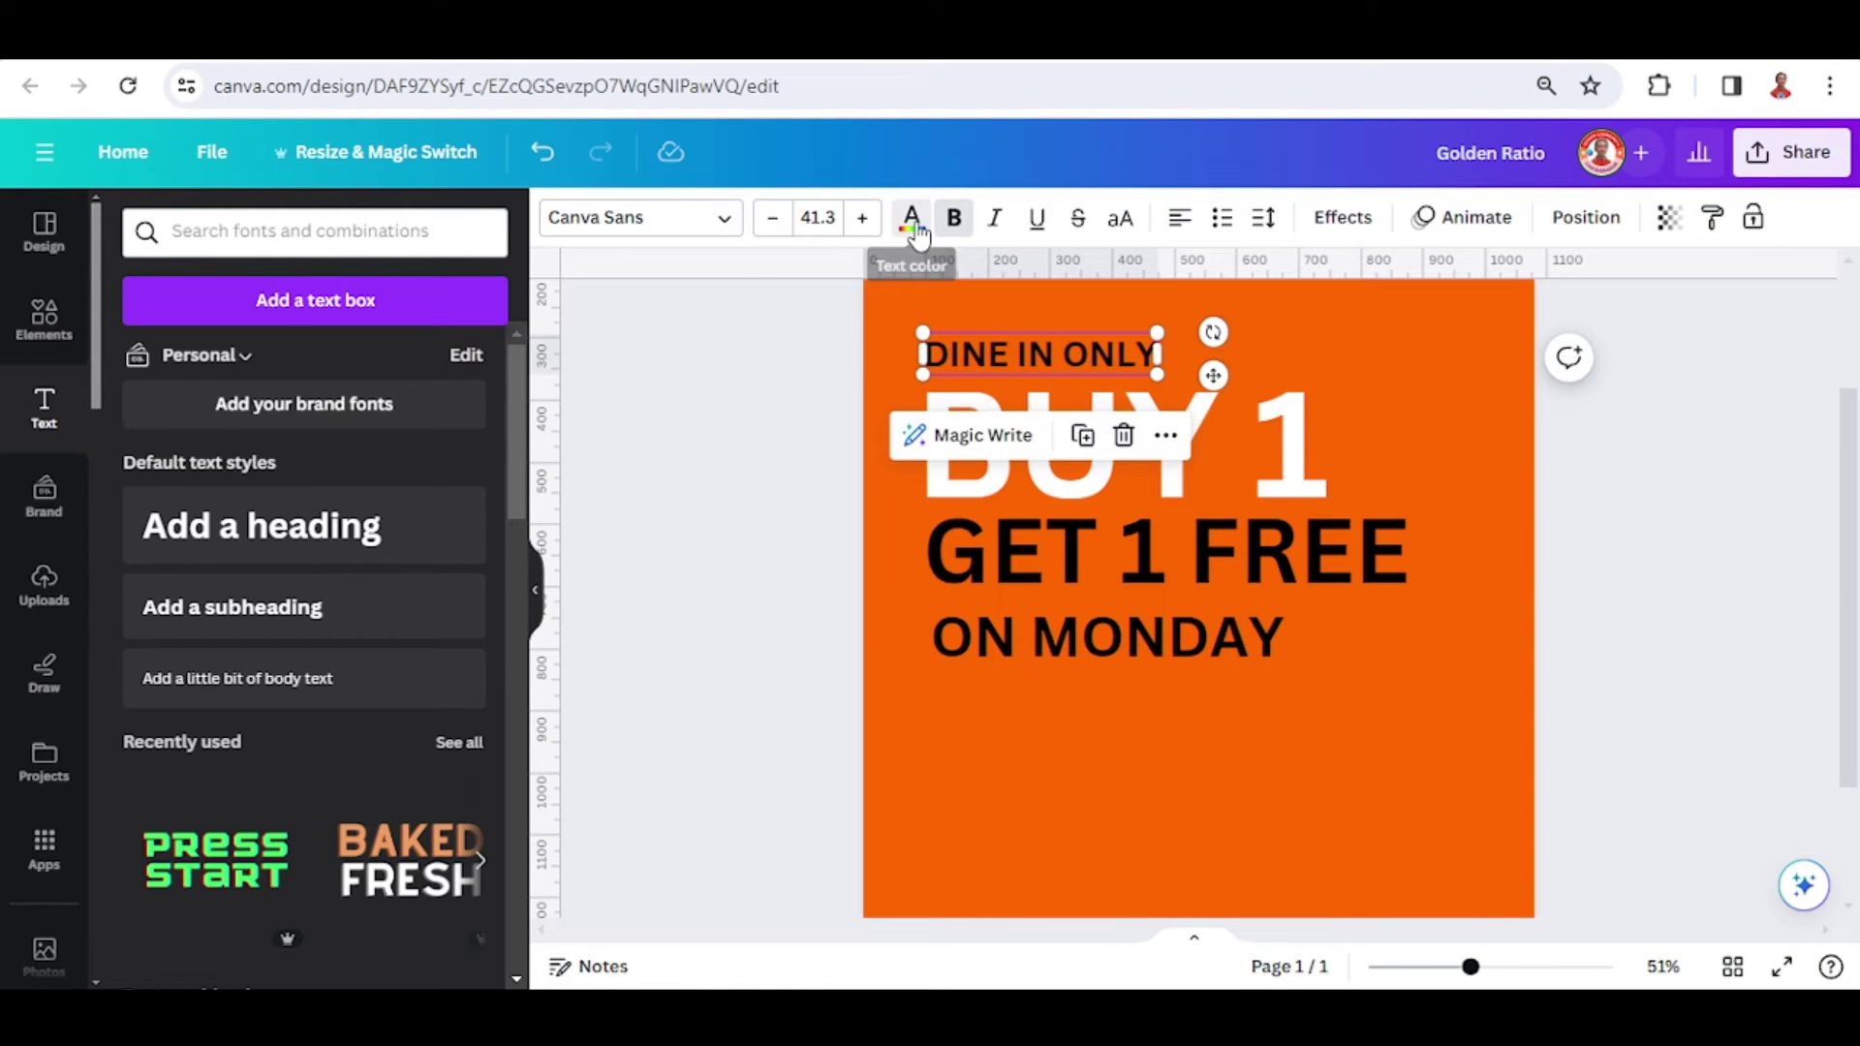
{"action": "left_click", "coordinate": [911, 221]}
{"action": "left_click", "coordinate": [339, 366]}
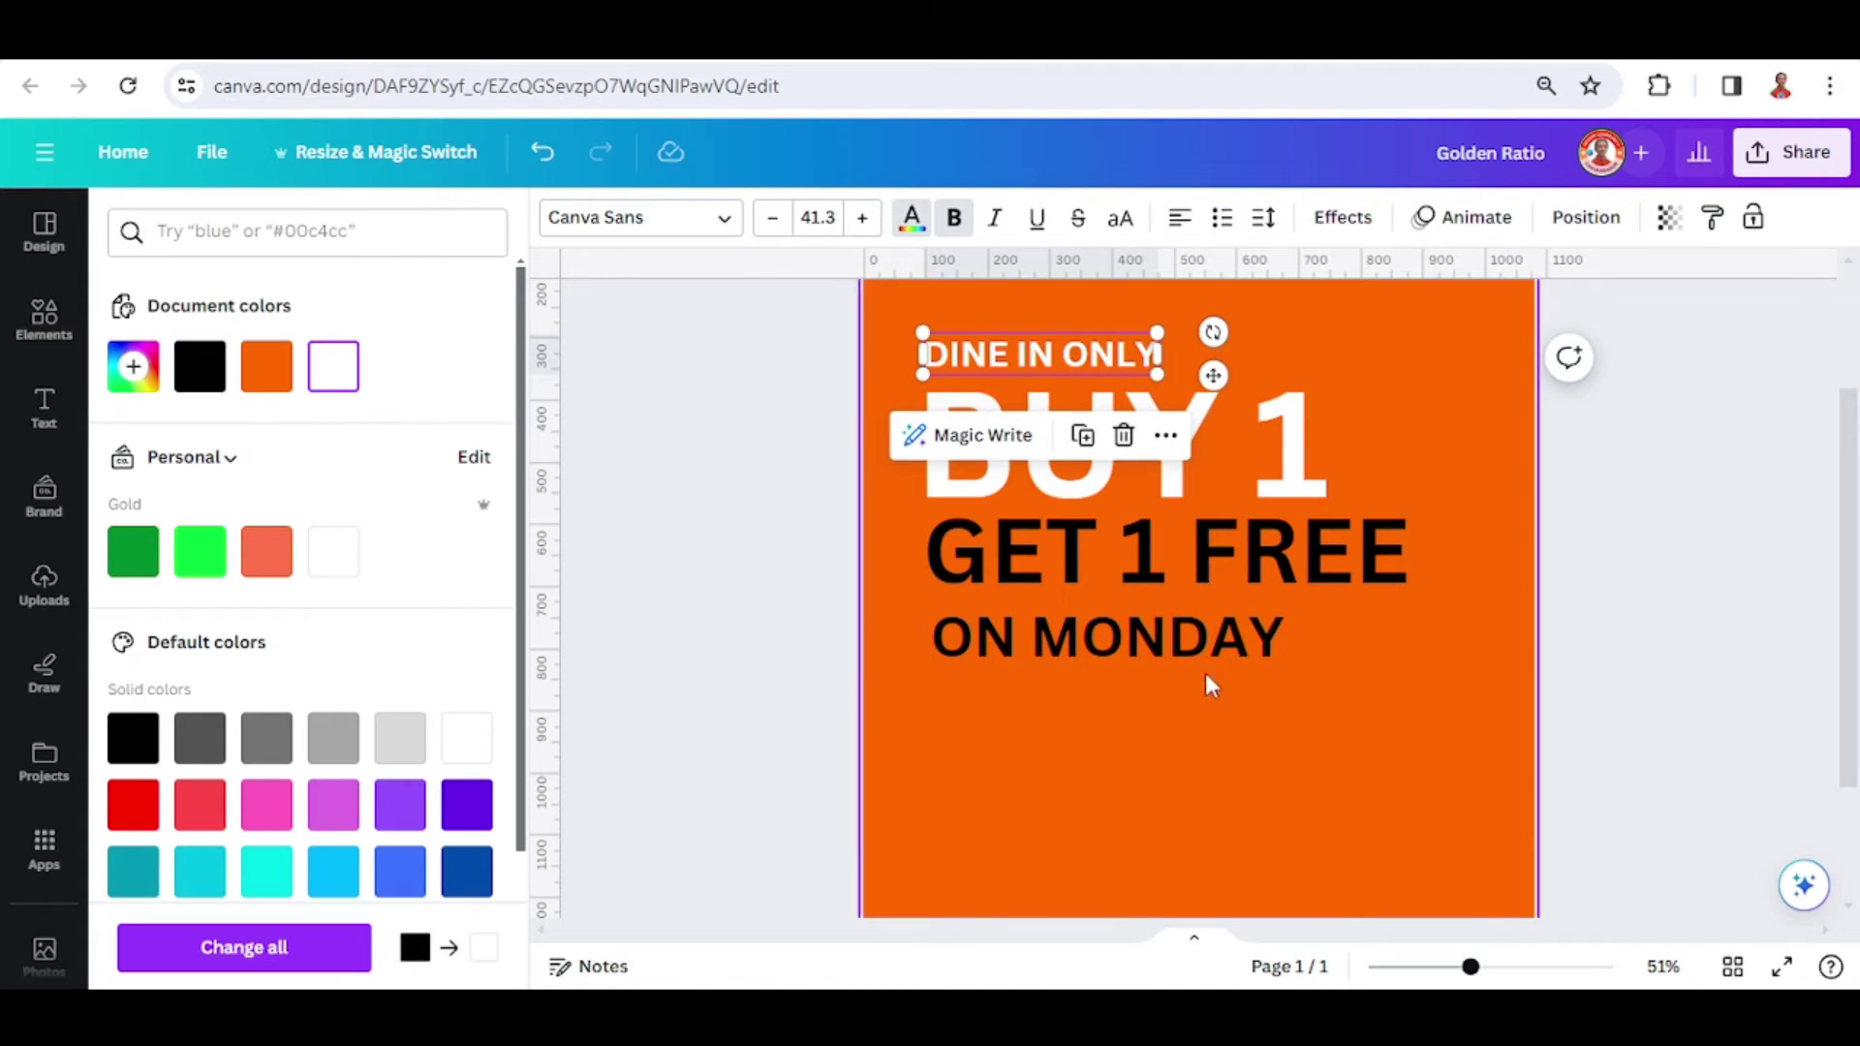
{"action": "left_click", "coordinate": [1033, 653]}
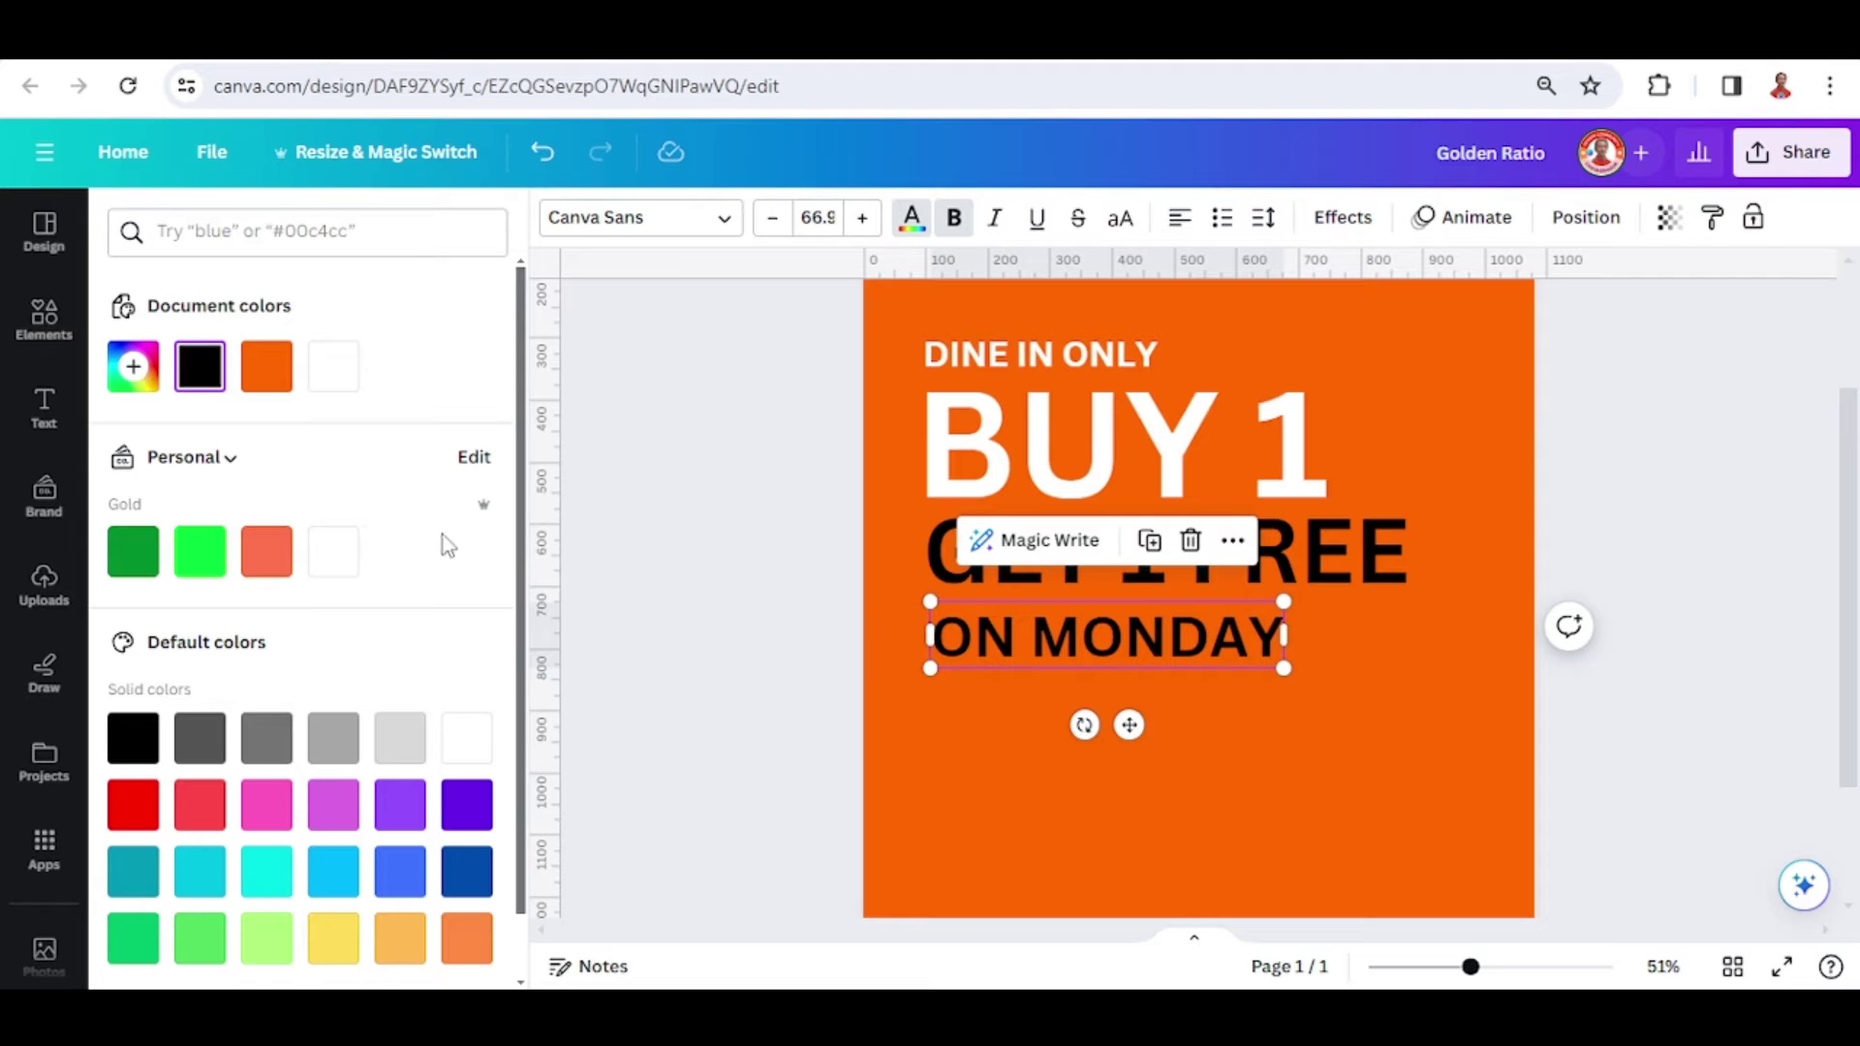
{"action": "left_click", "coordinate": [399, 738]}
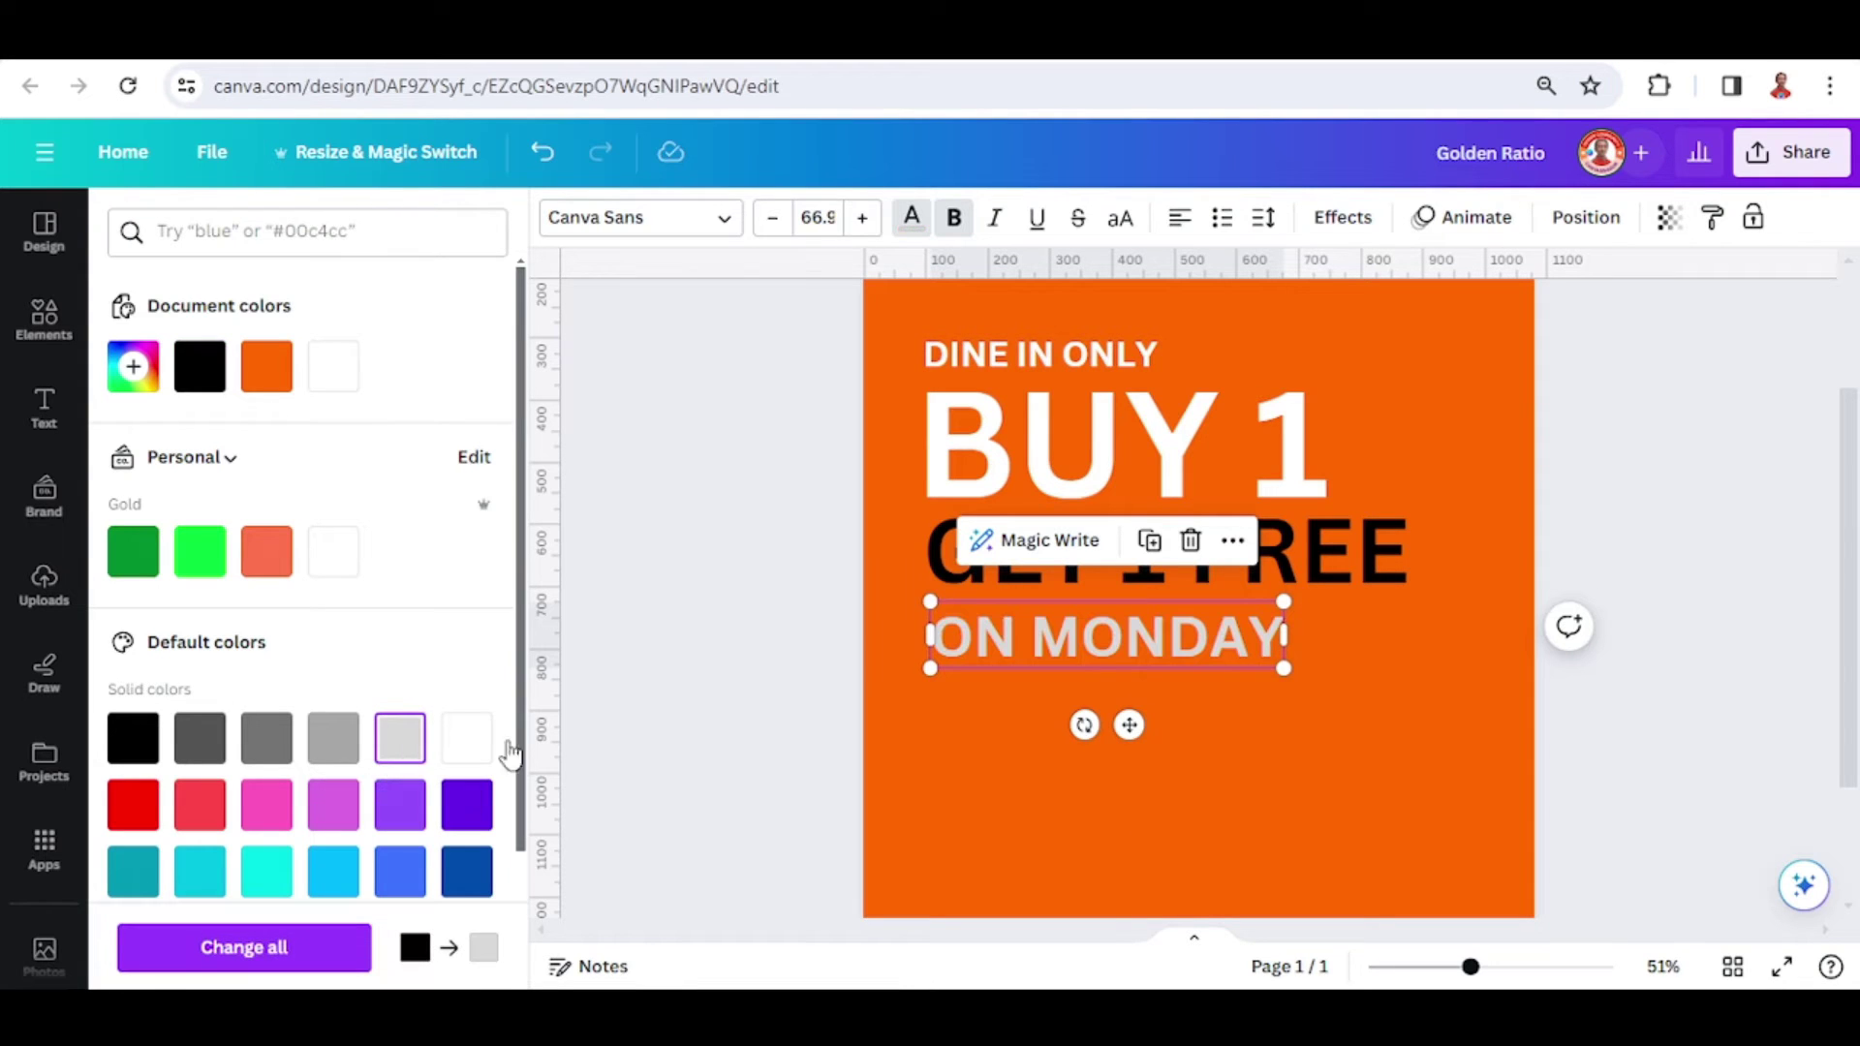
{"action": "left_click", "coordinate": [1434, 968]}
{"action": "left_click", "coordinate": [1310, 362]}
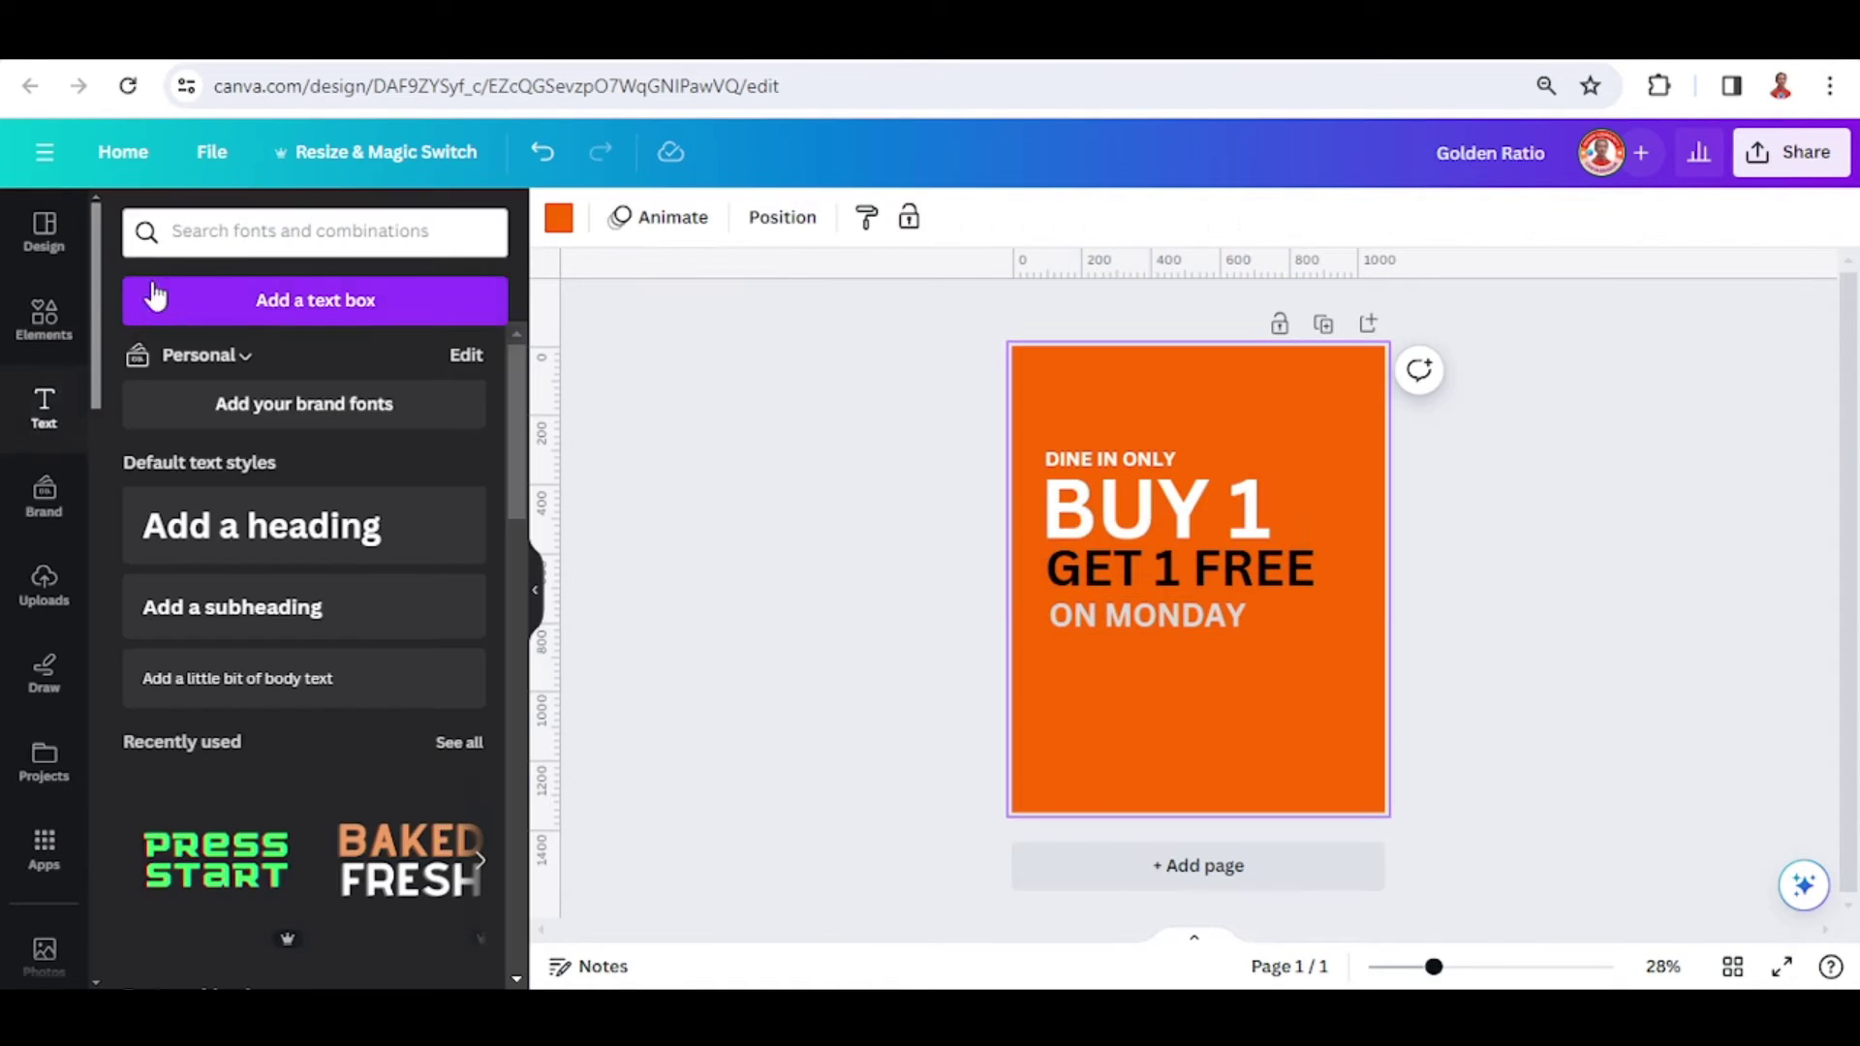
- Add the Coffee Beans Seamless Pattern element and stretch it to cover the whole page
{"action": "left_click", "coordinate": [38, 329]}
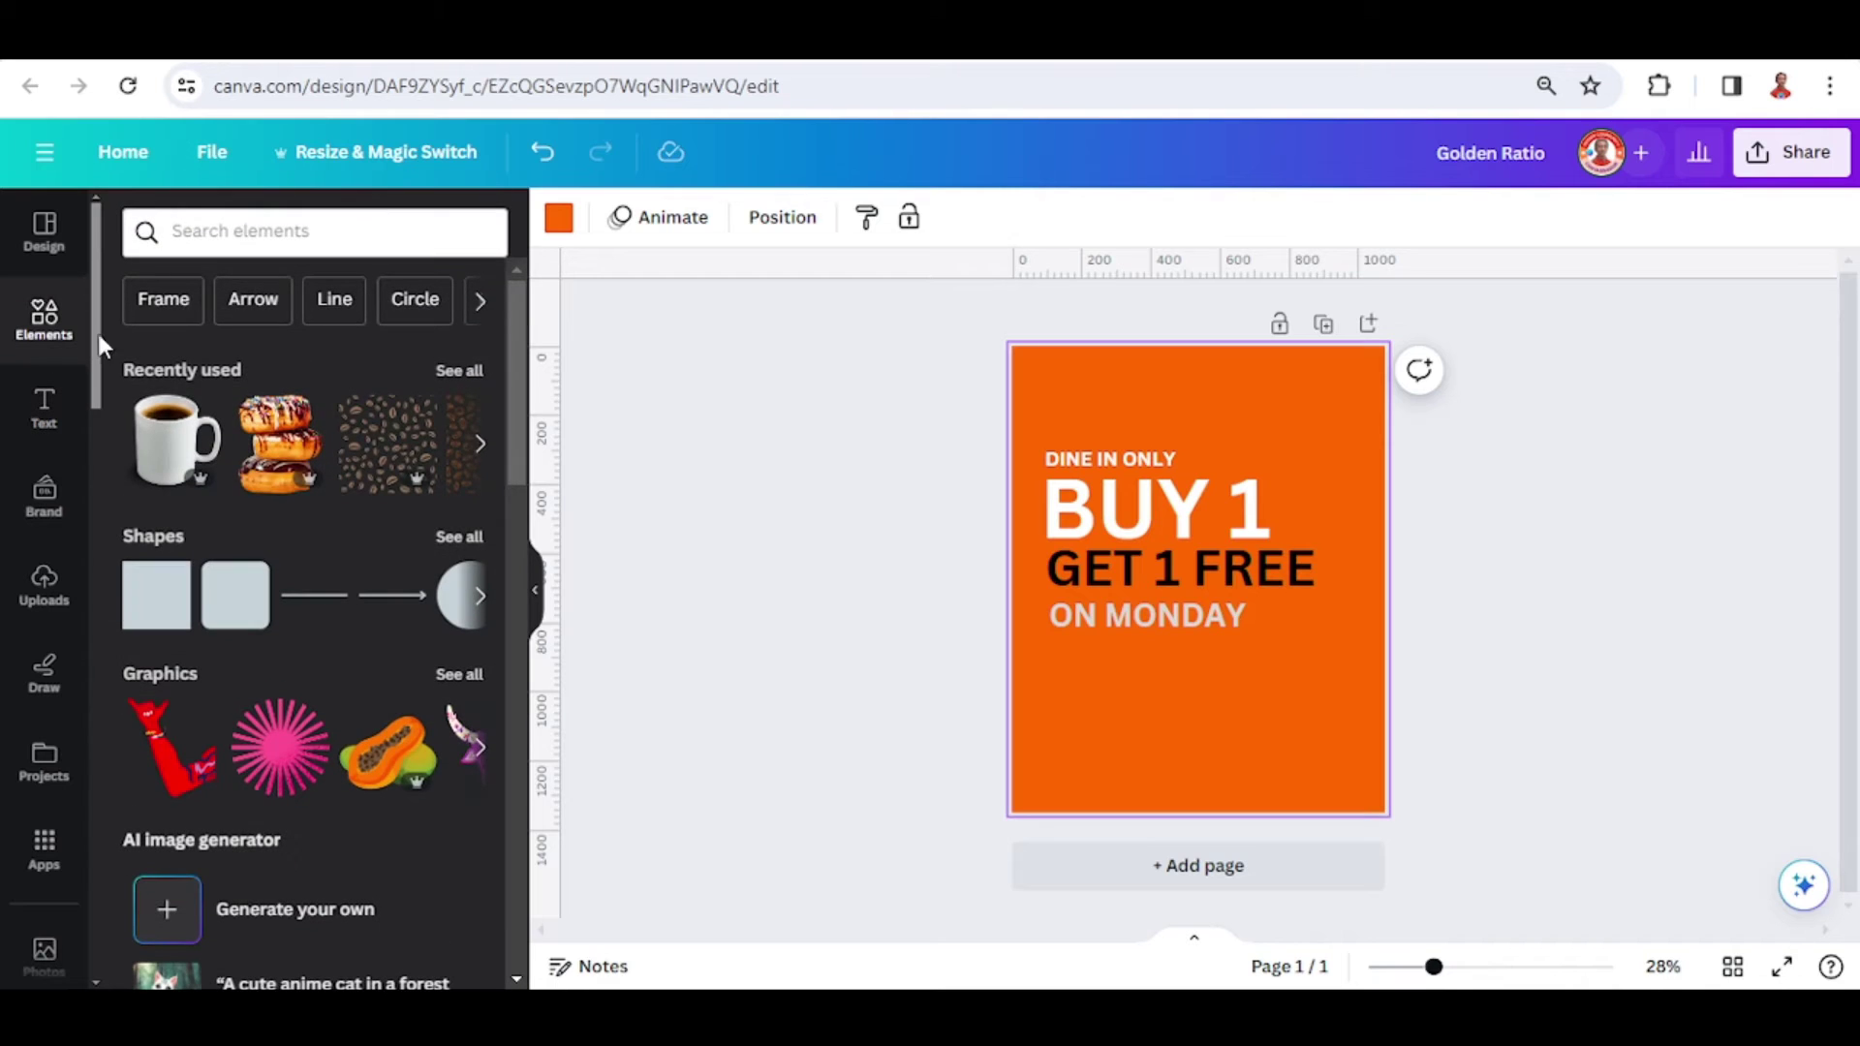
{"action": "left_click", "coordinate": [417, 415]}
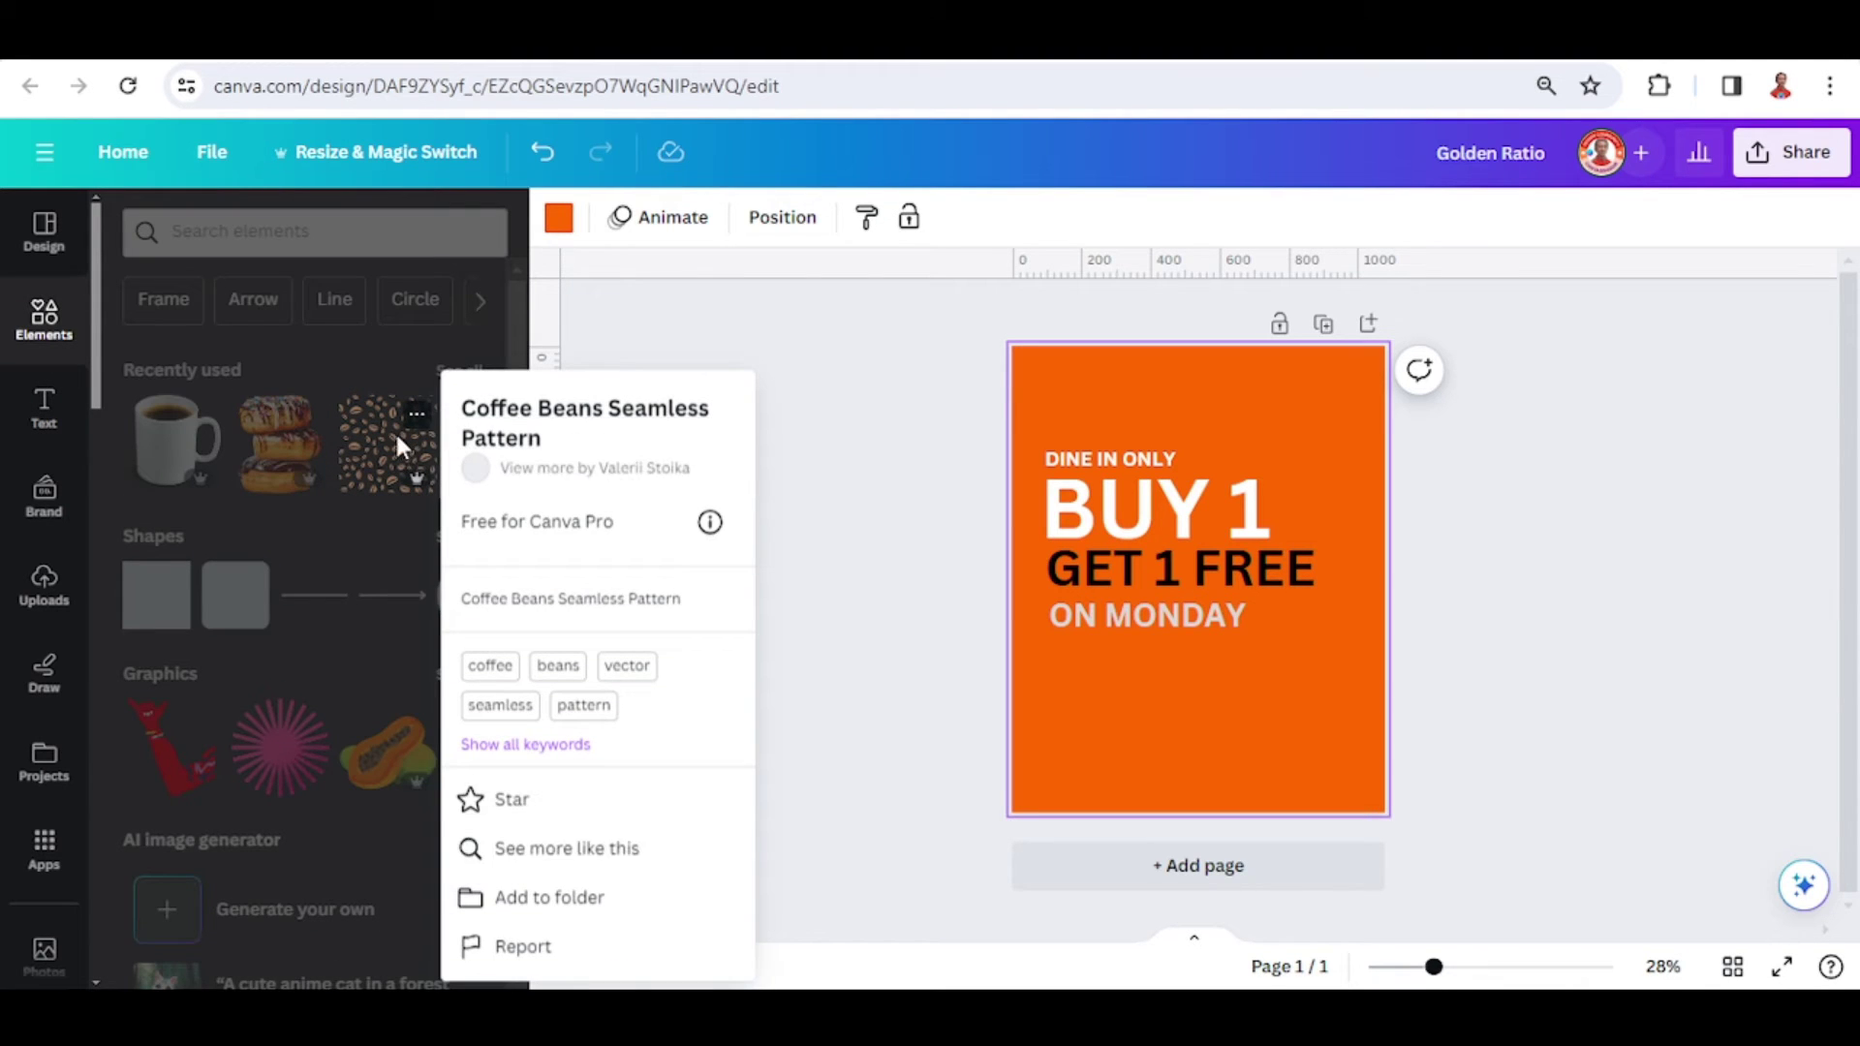
{"action": "left_click", "coordinate": [381, 460]}
{"action": "left_click", "coordinate": [380, 460]}
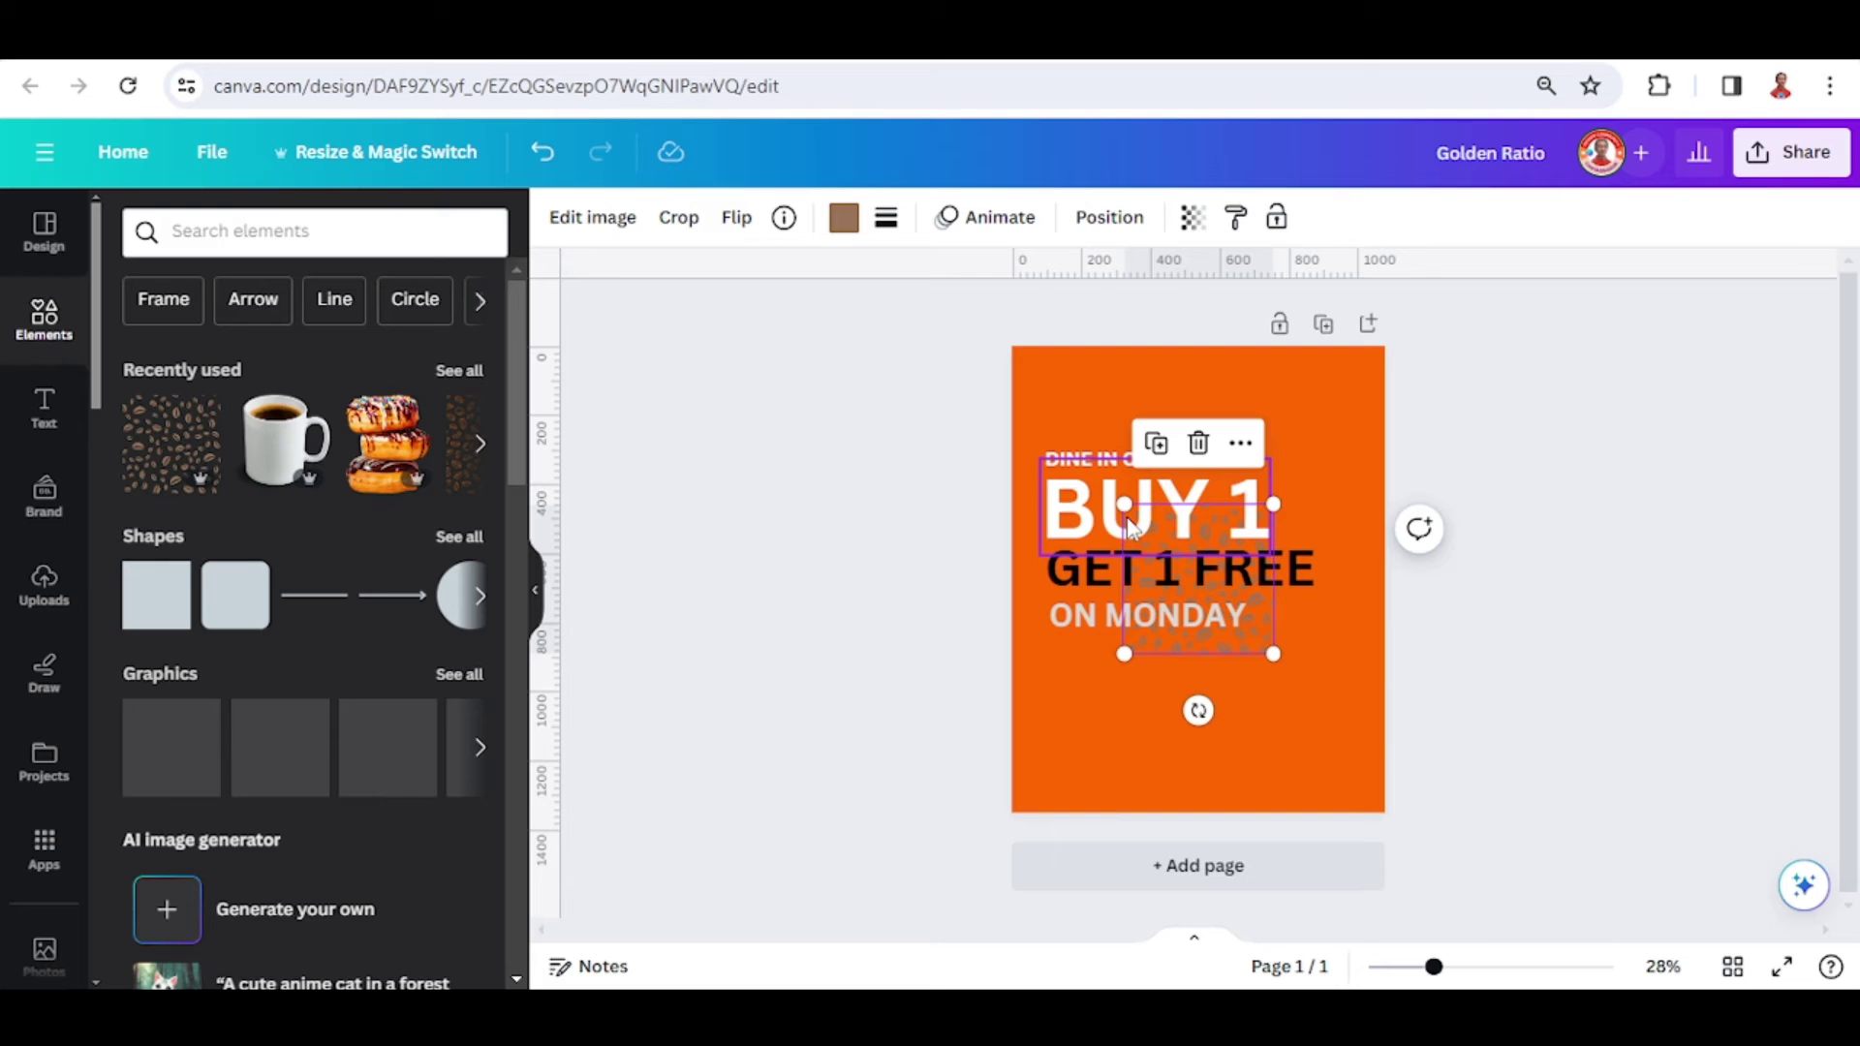
{"action": "left_click_drag", "start_coordinate": [1112, 498], "coordinate": [962, 344]}
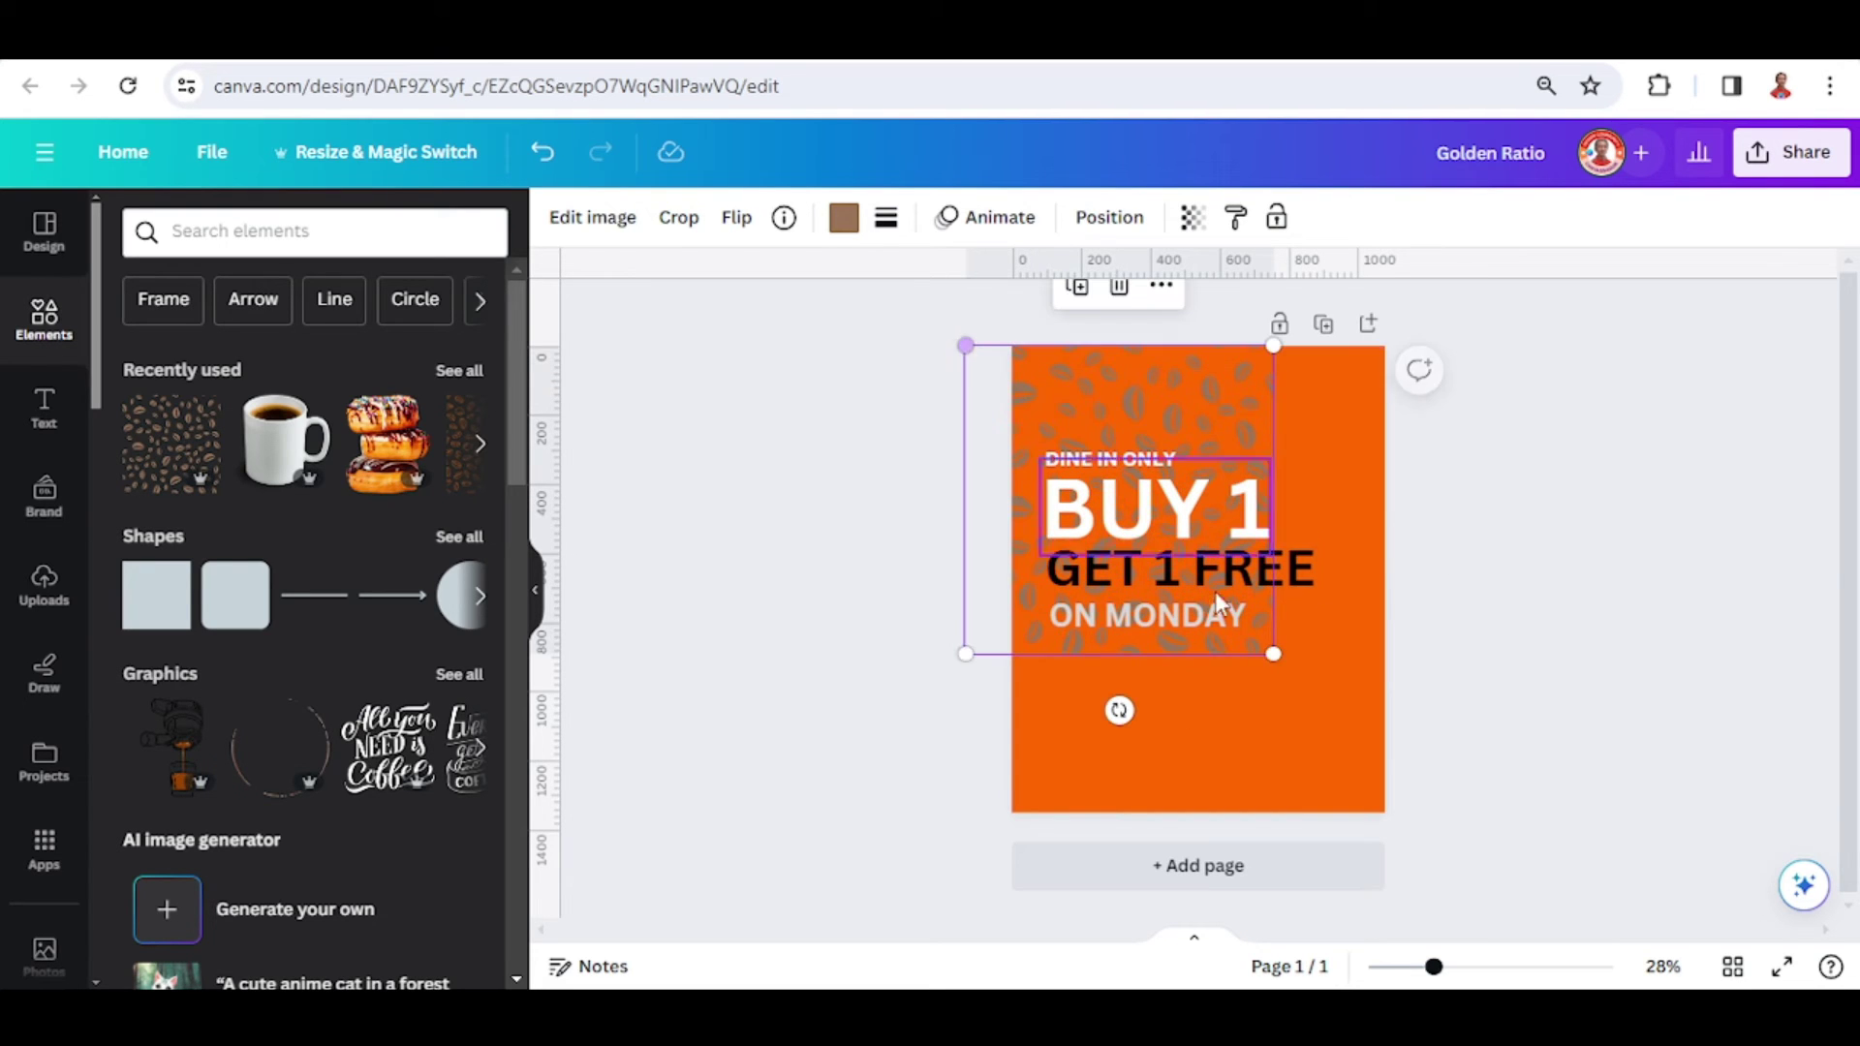
{"action": "left_click_drag", "start_coordinate": [1270, 652], "coordinate": [1443, 785]}
- Fade the coffee-bean pattern to about 30 transparency and check its place in Layers
{"action": "left_click", "coordinate": [1189, 221]}
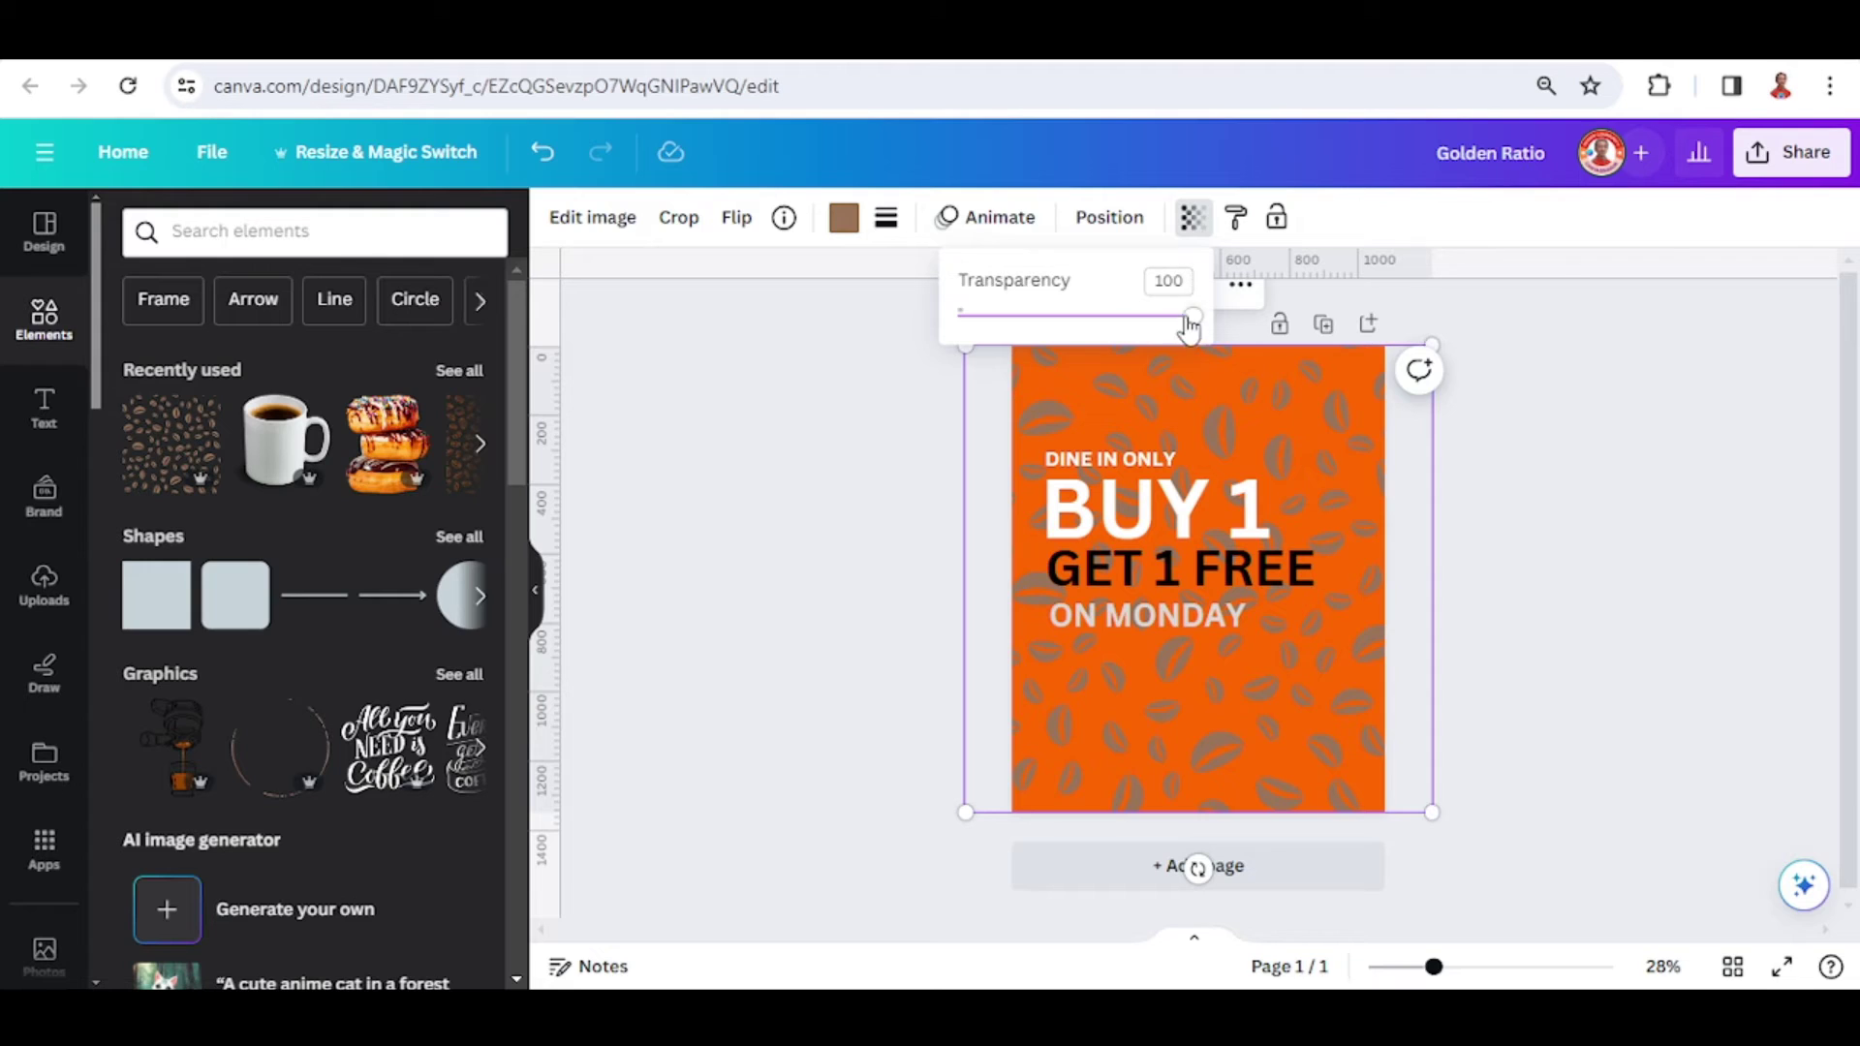
{"action": "left_click_drag", "start_coordinate": [1190, 320], "coordinate": [1040, 312]}
{"action": "left_click", "coordinate": [1272, 354]}
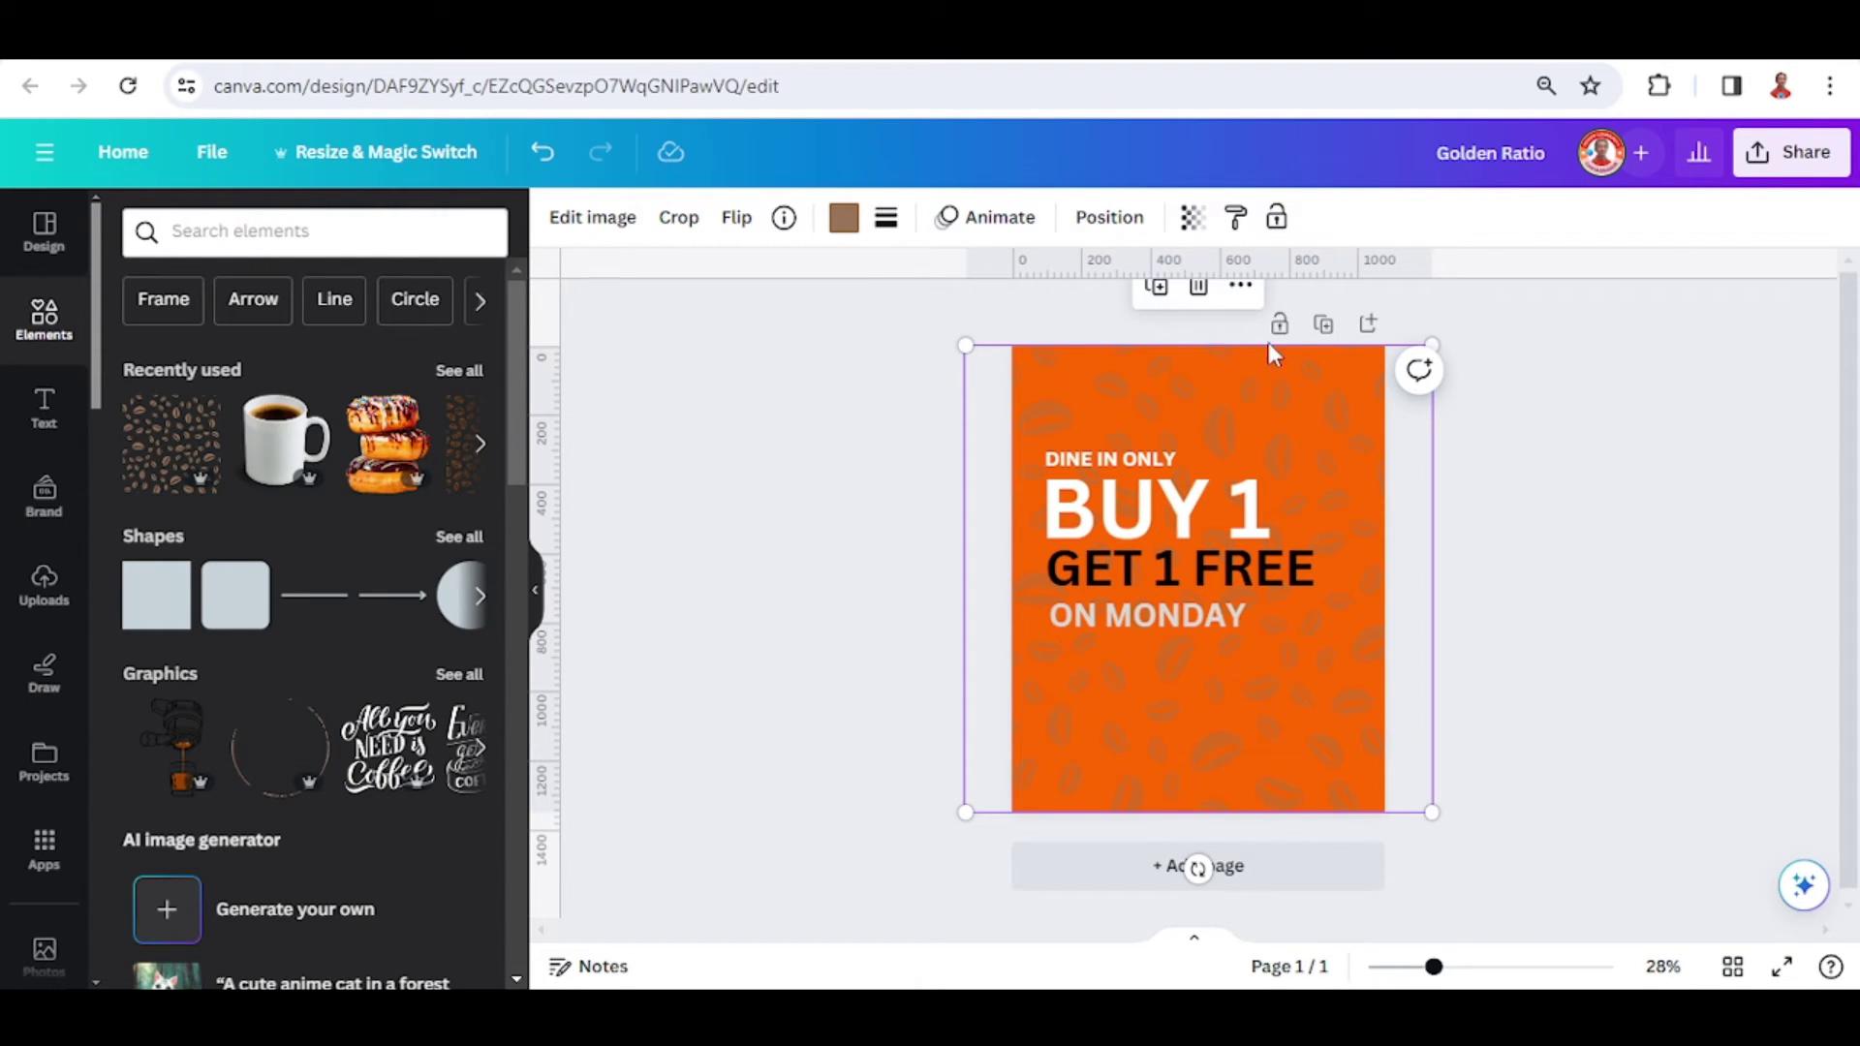
{"action": "left_click", "coordinate": [1104, 219]}
{"action": "left_click", "coordinate": [413, 232]}
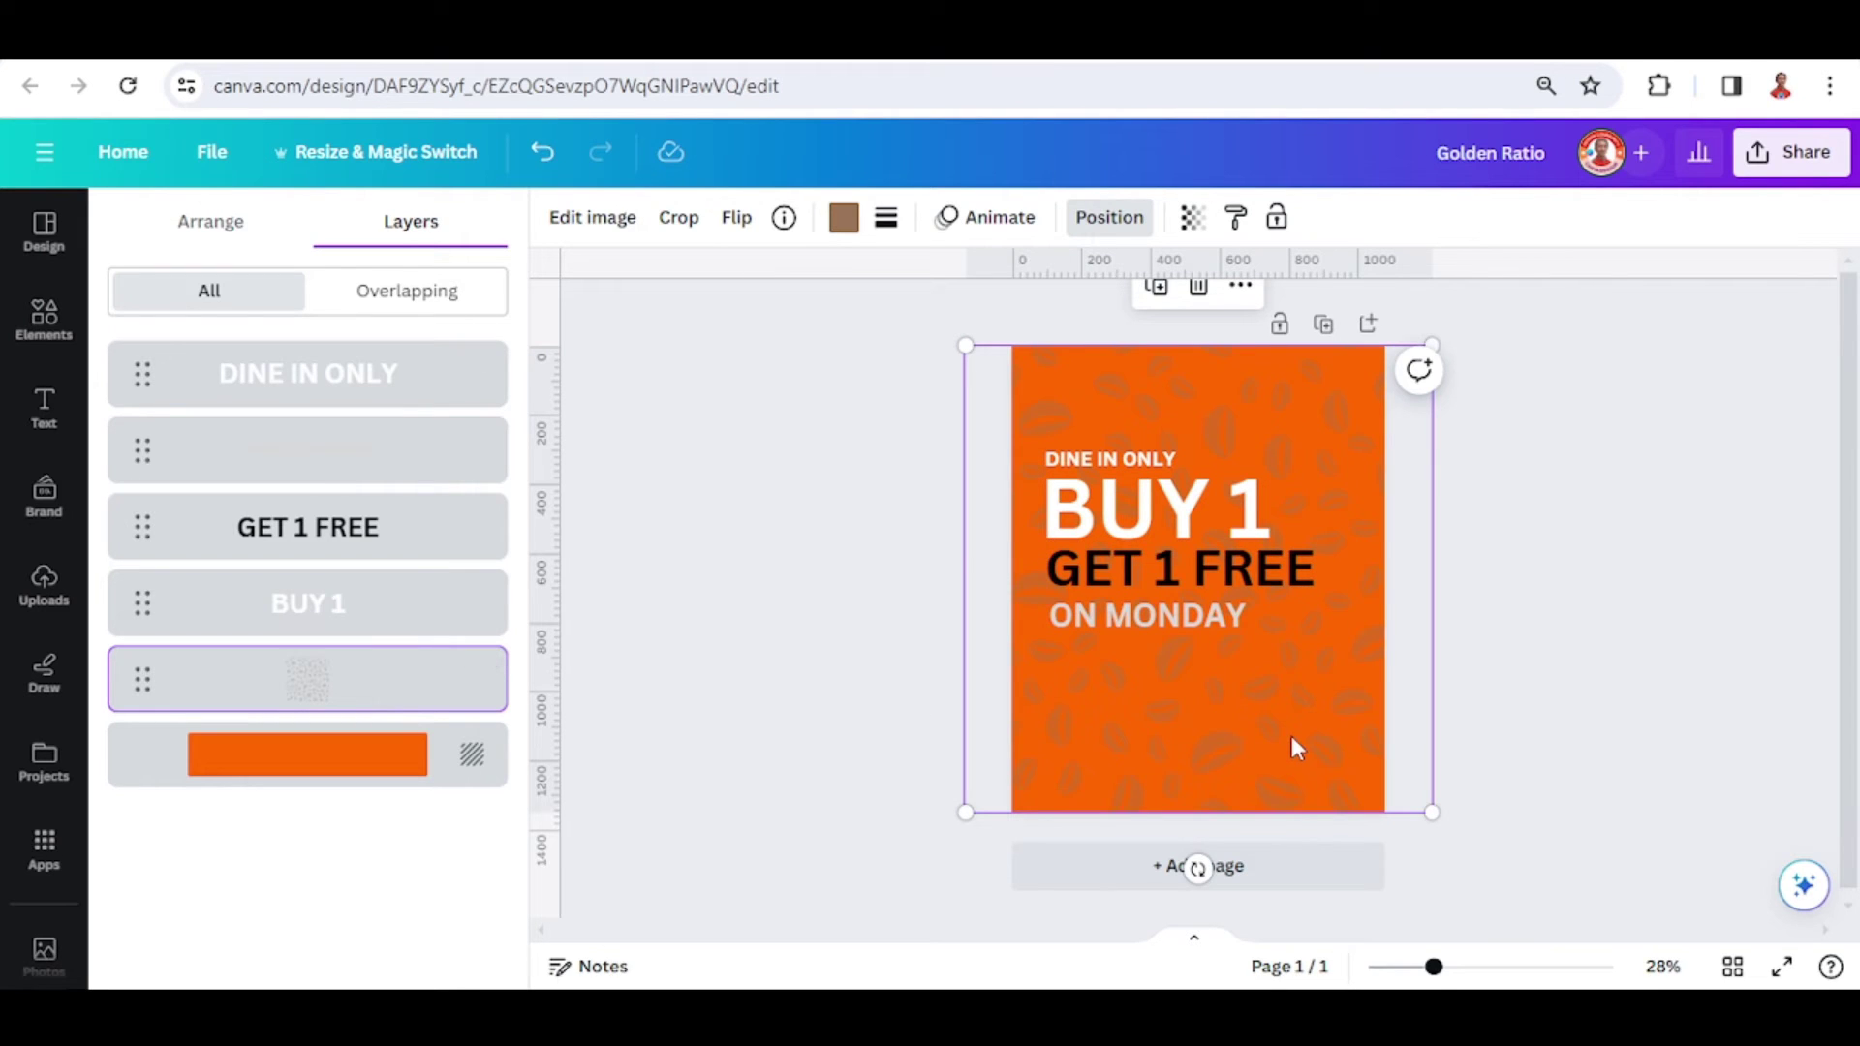
- Add the stacked donuts image from the elements library and shrink it
{"action": "left_click", "coordinate": [43, 317]}
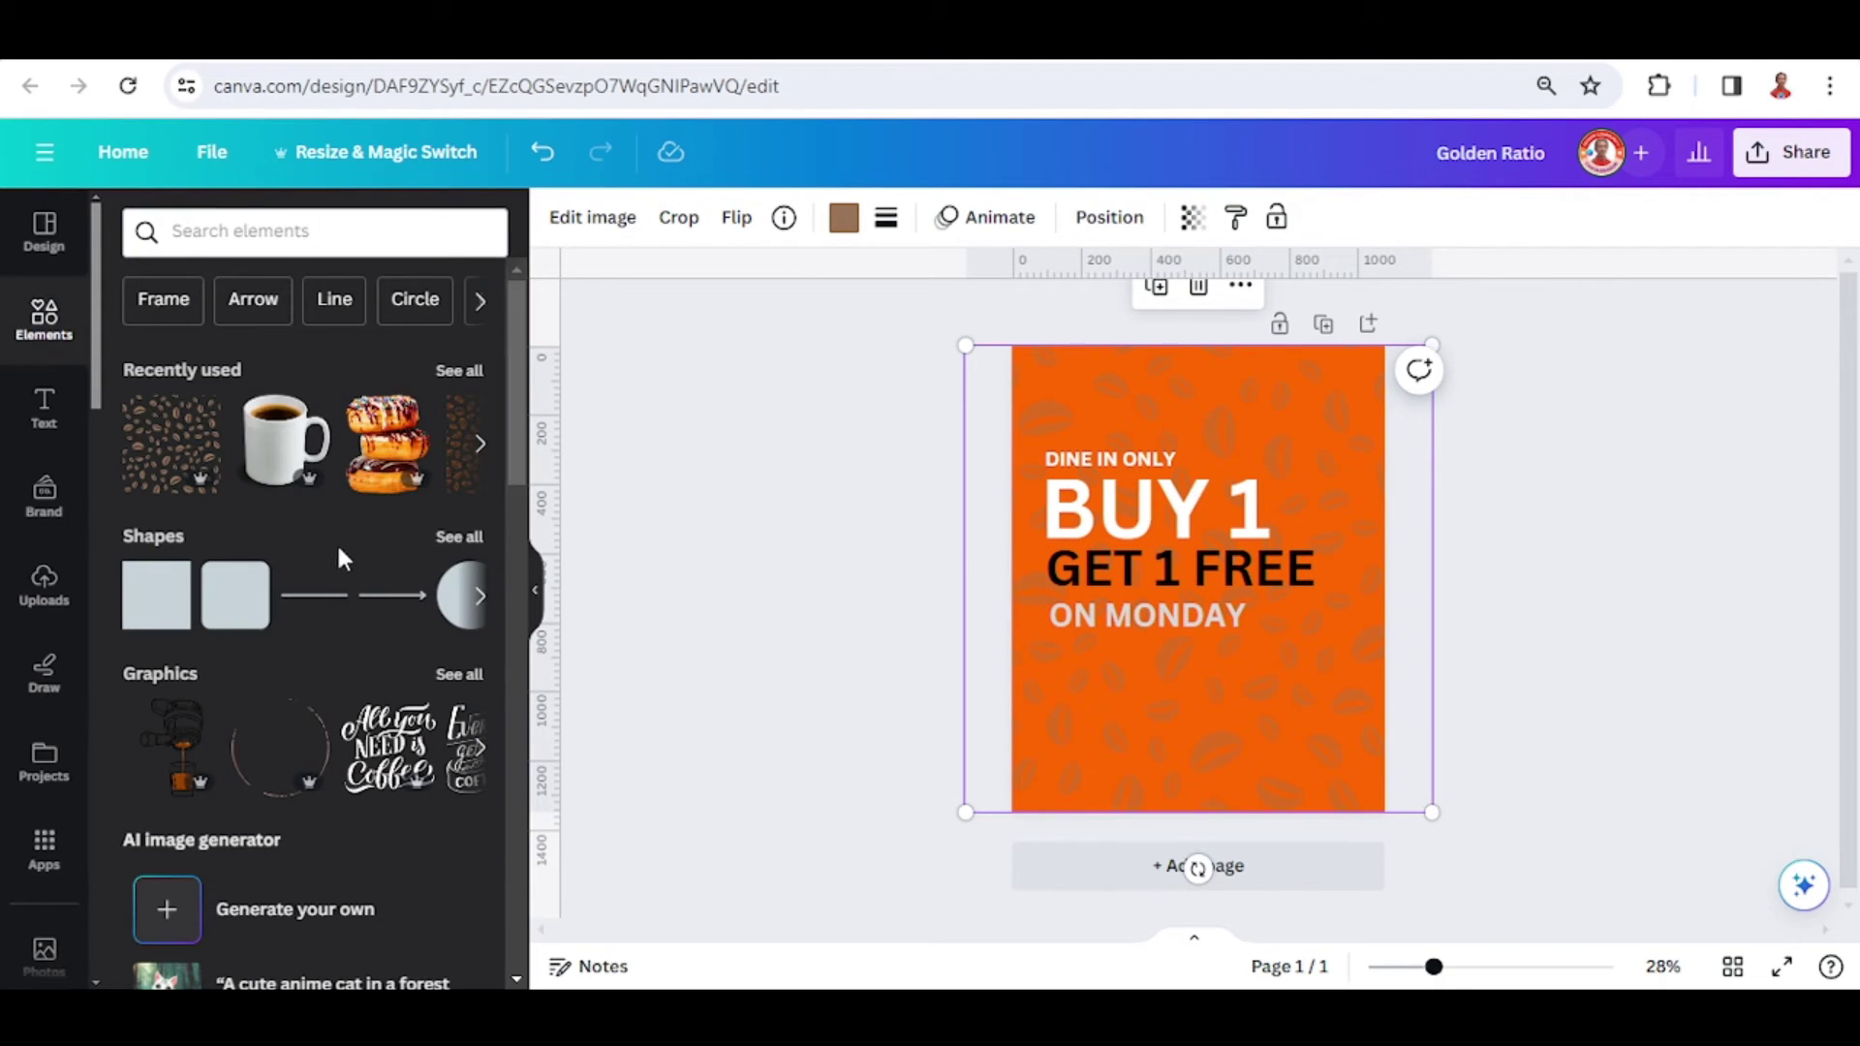
{"action": "left_click", "coordinate": [381, 447]}
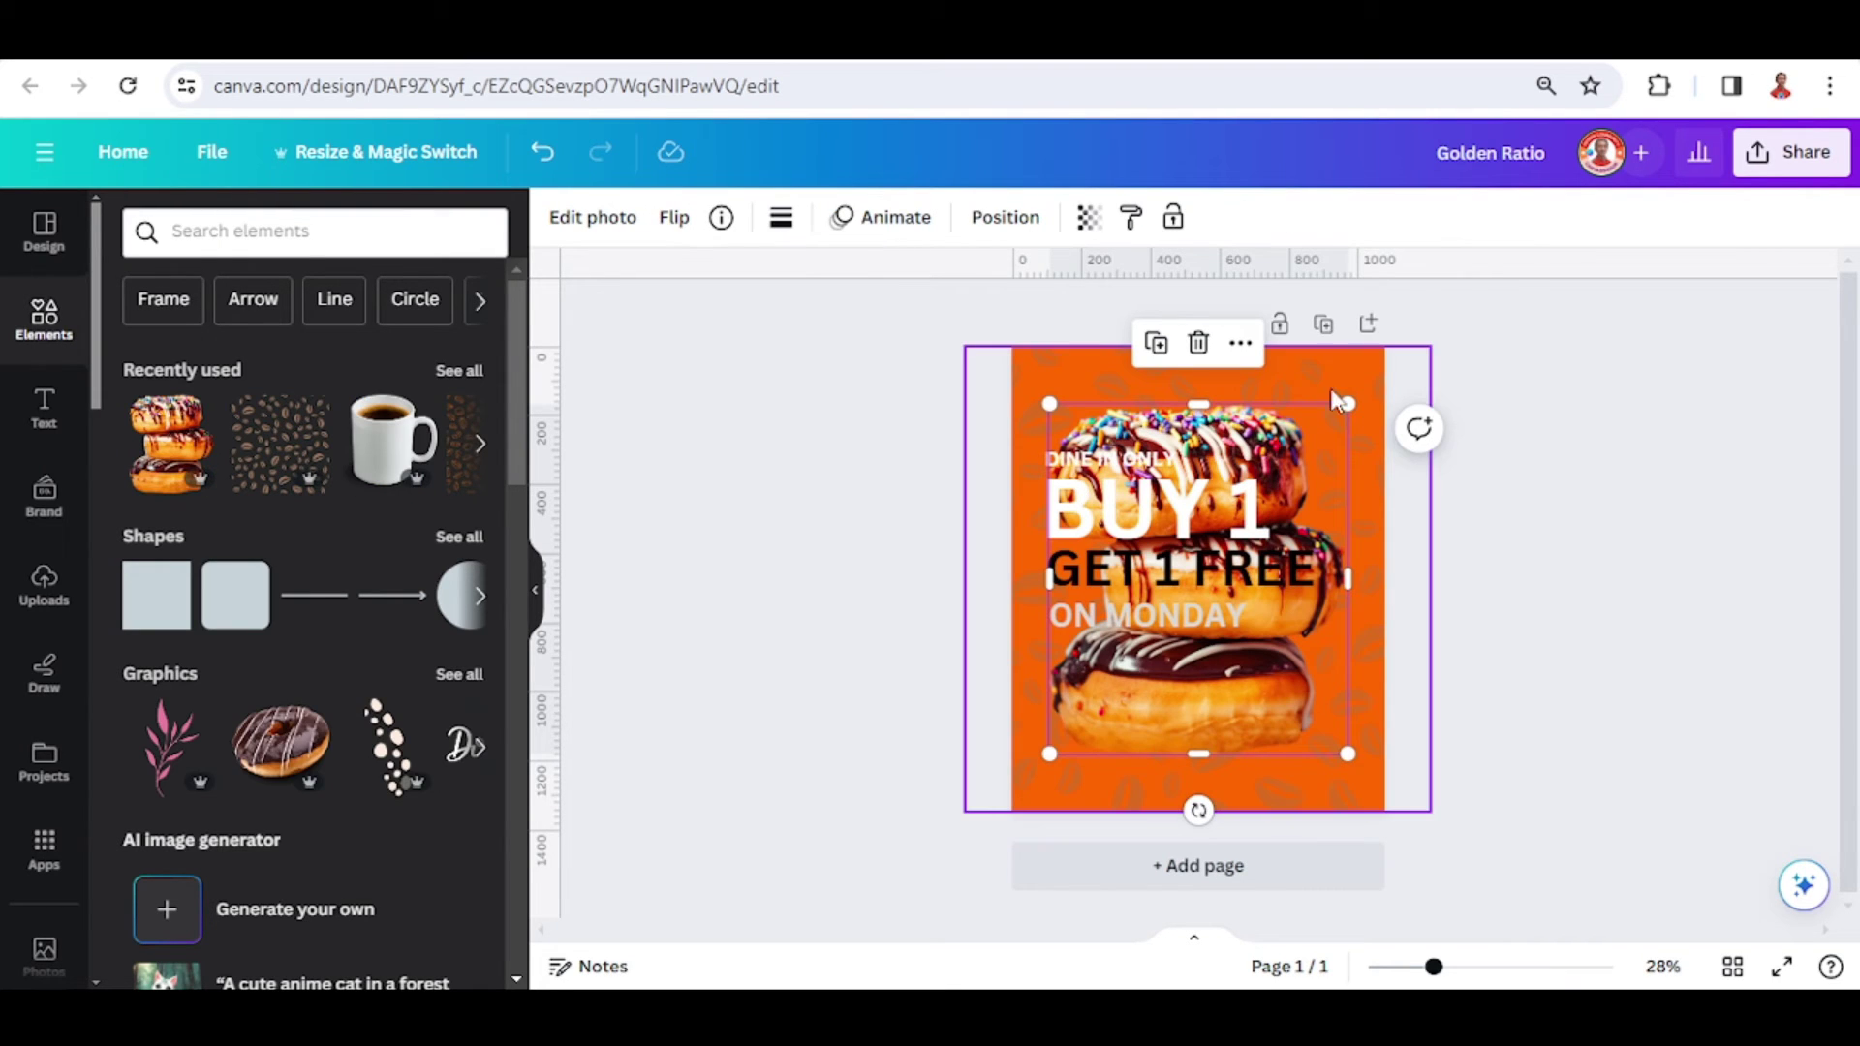
{"action": "left_click", "coordinate": [200, 414]}
{"action": "left_click", "coordinate": [291, 375]}
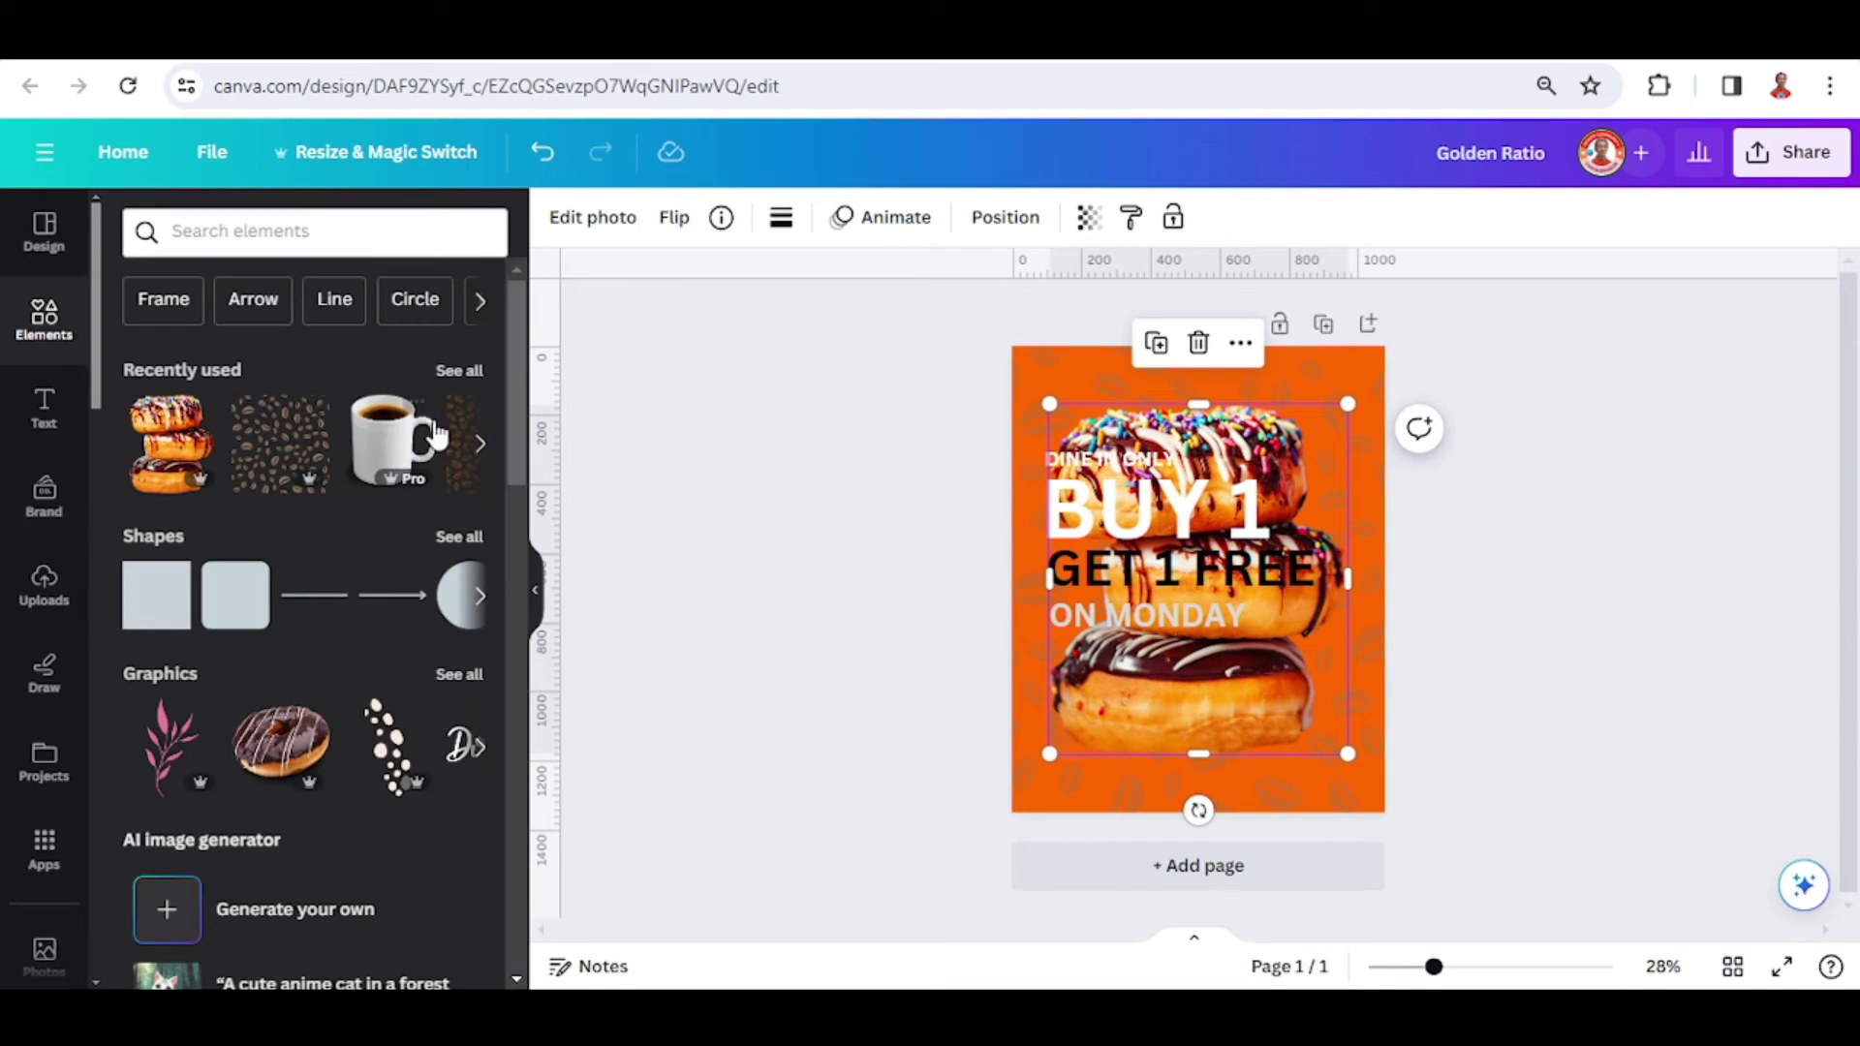
{"action": "left_click_drag", "start_coordinate": [1347, 403], "coordinate": [1324, 666]}
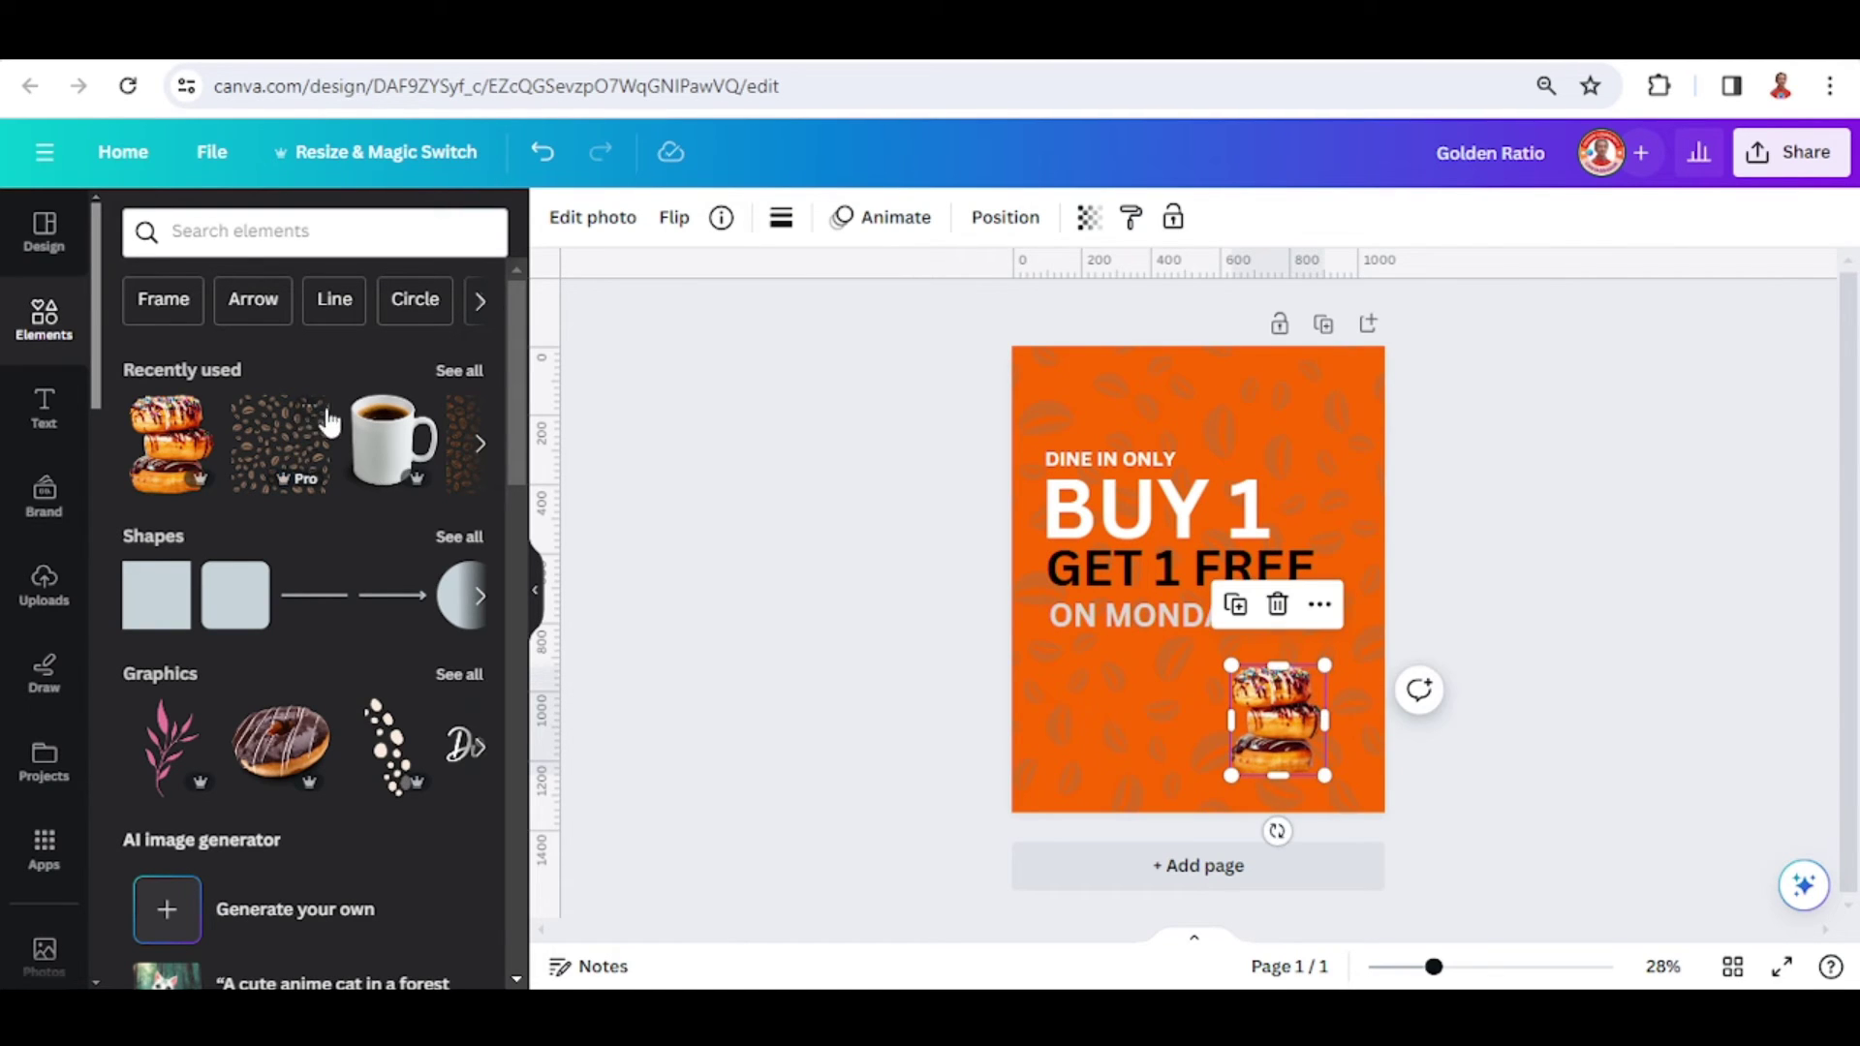
- Add a shrunken white coffee mug beside the donuts, layered behind them
{"action": "left_click", "coordinate": [419, 417]}
{"action": "left_click", "coordinate": [370, 447]}
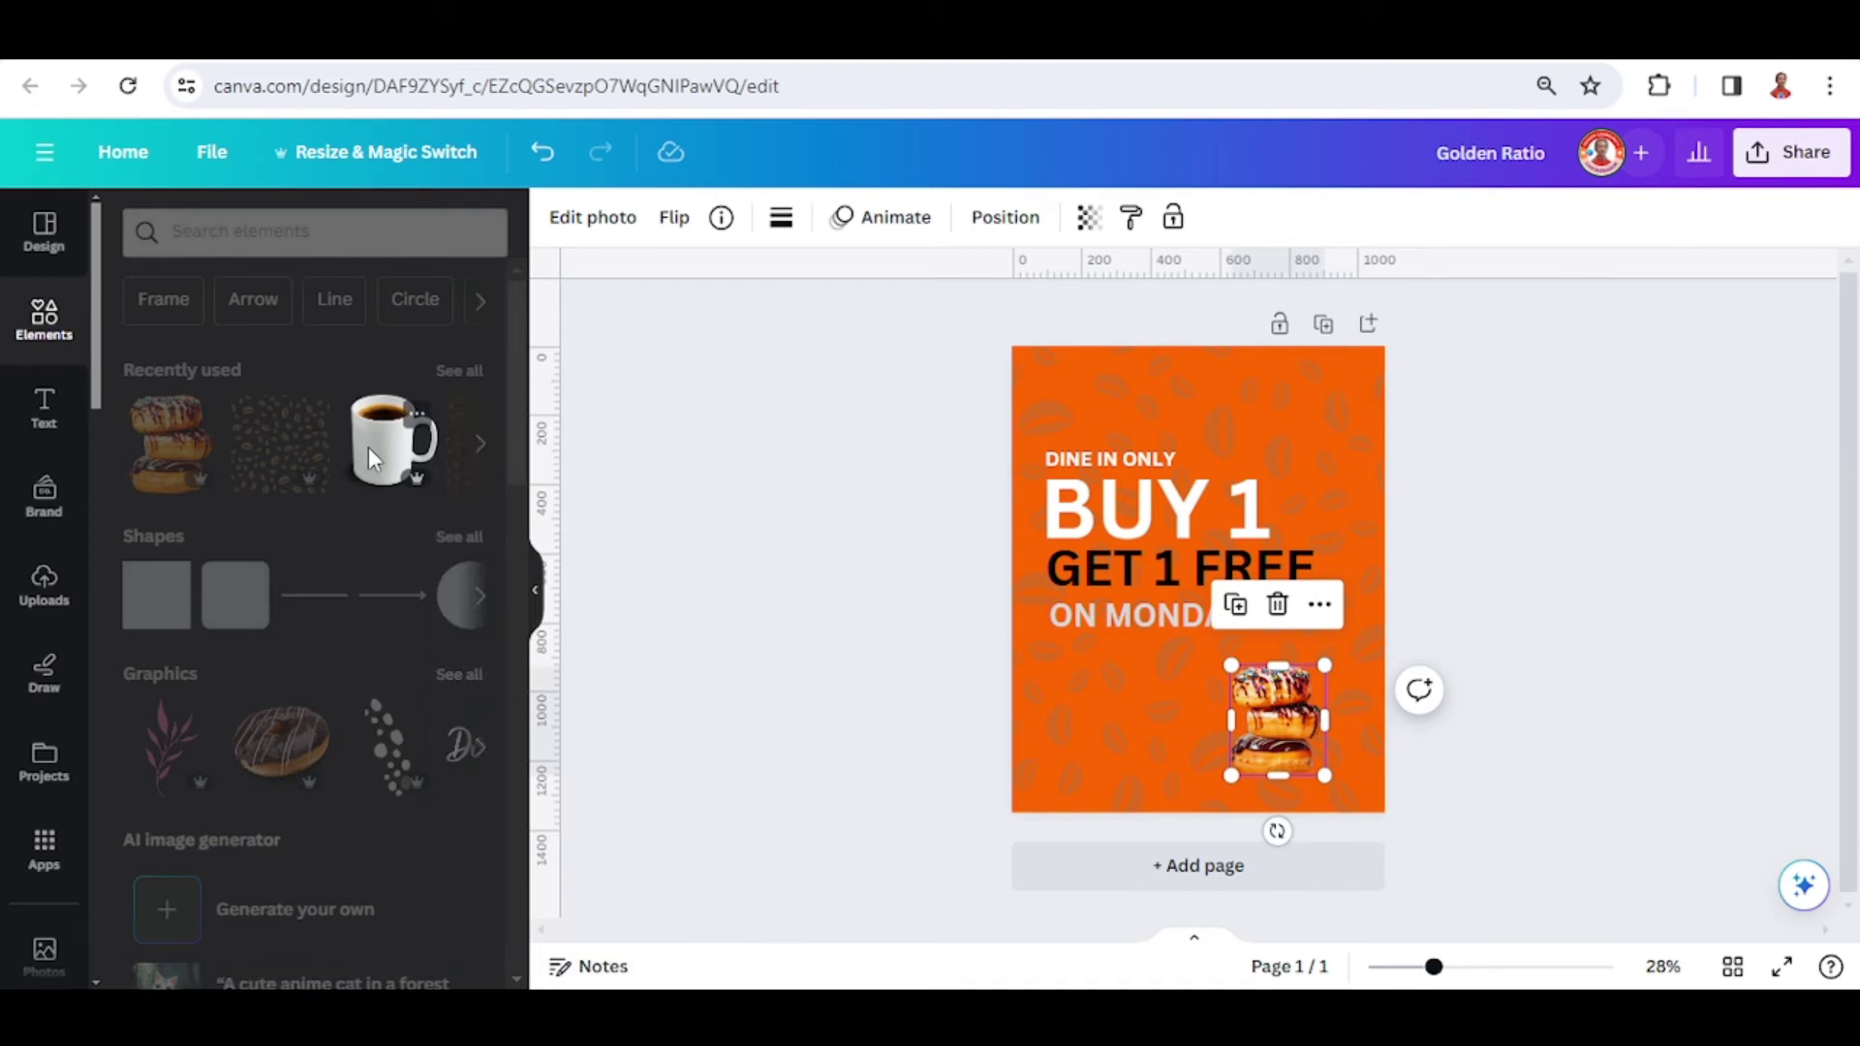
{"action": "left_click", "coordinate": [375, 455]}
{"action": "left_click_drag", "start_coordinate": [1342, 412], "coordinate": [1176, 604]}
{"action": "left_click_drag", "start_coordinate": [1098, 690], "coordinate": [1393, 715]}
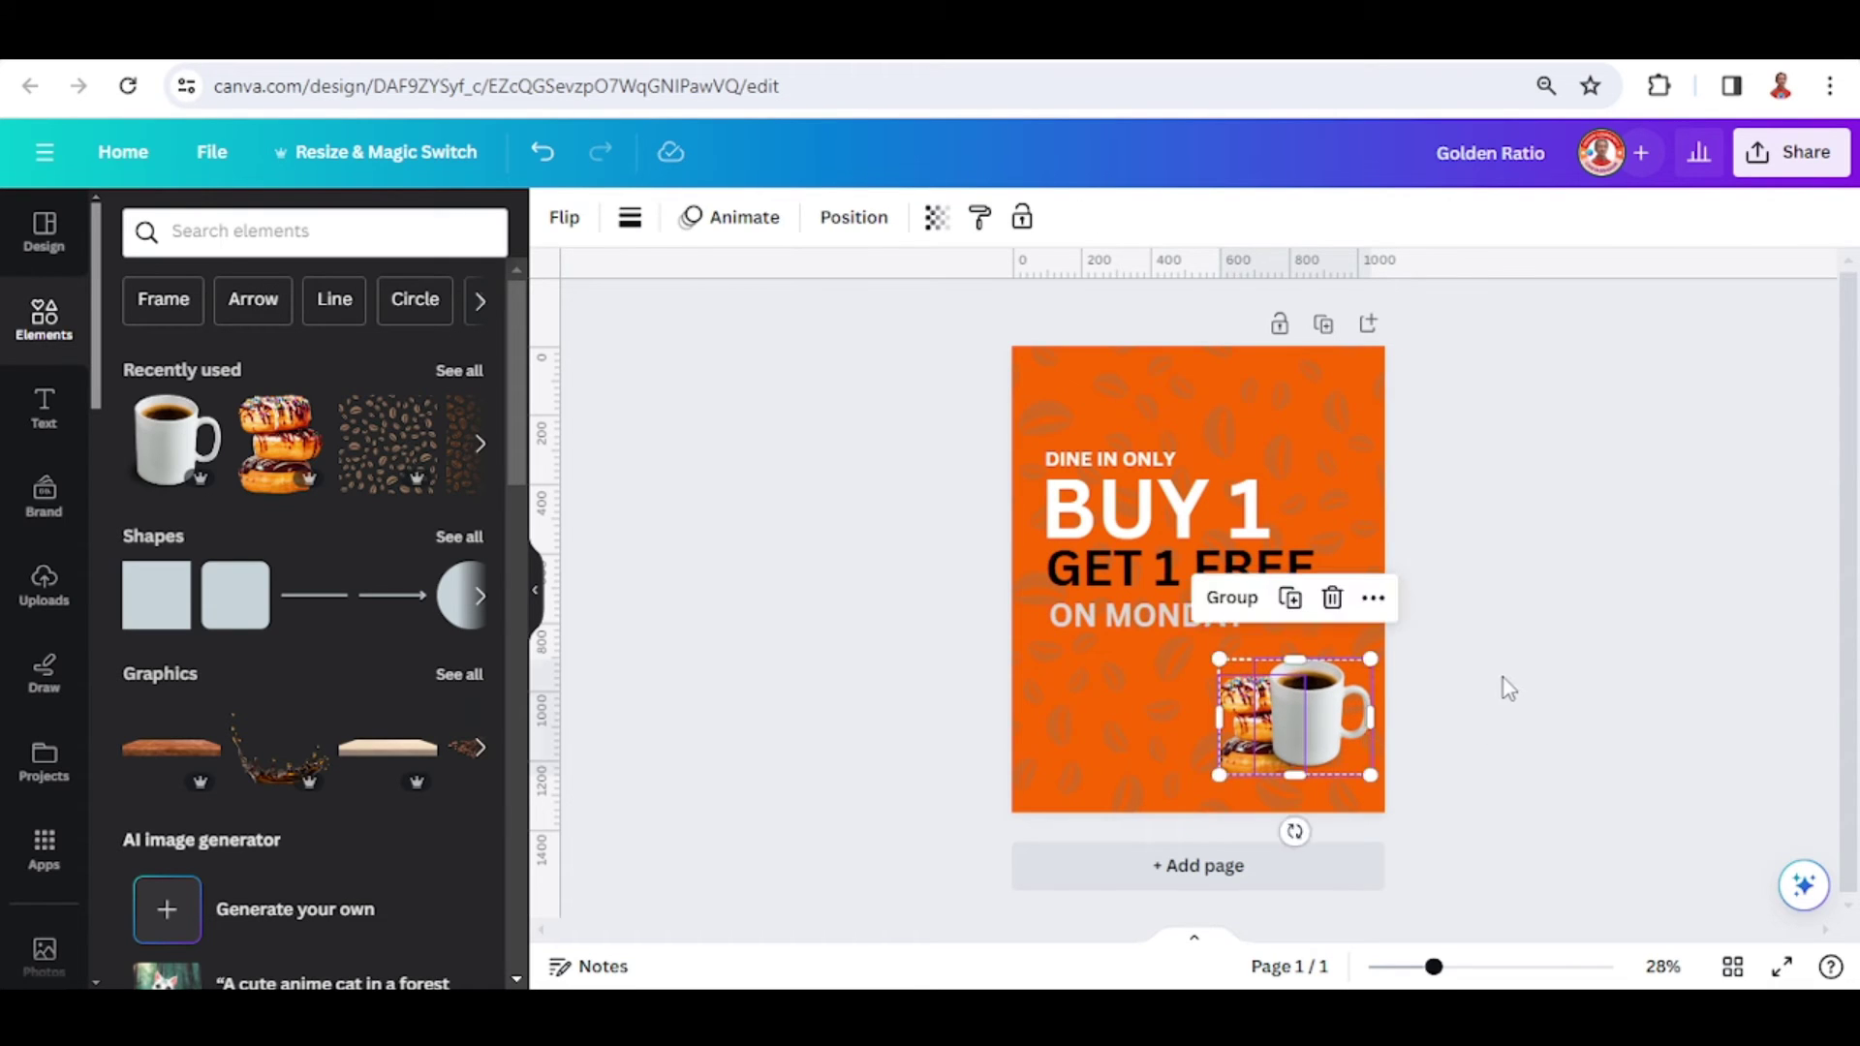
{"action": "left_click", "coordinate": [1327, 737]}
{"action": "left_click", "coordinate": [1005, 217]}
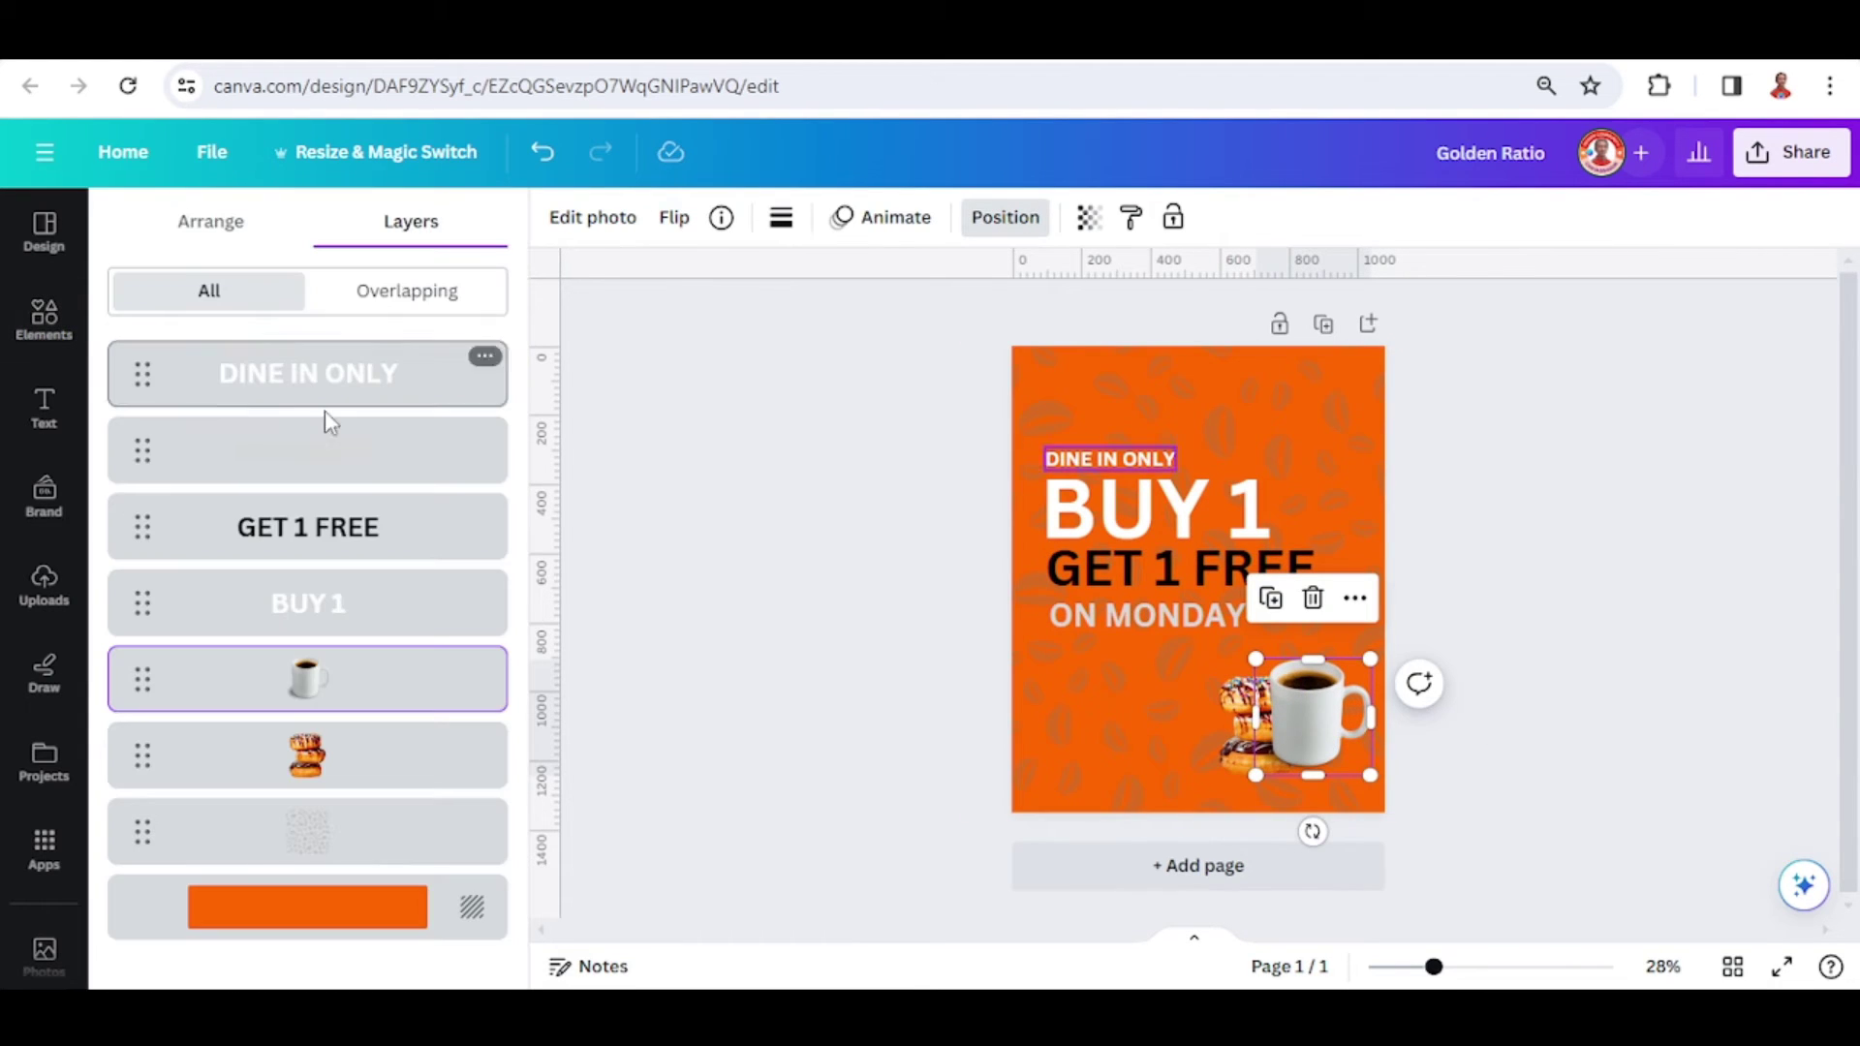
{"action": "left_click_drag", "start_coordinate": [384, 769], "coordinate": [320, 689]}
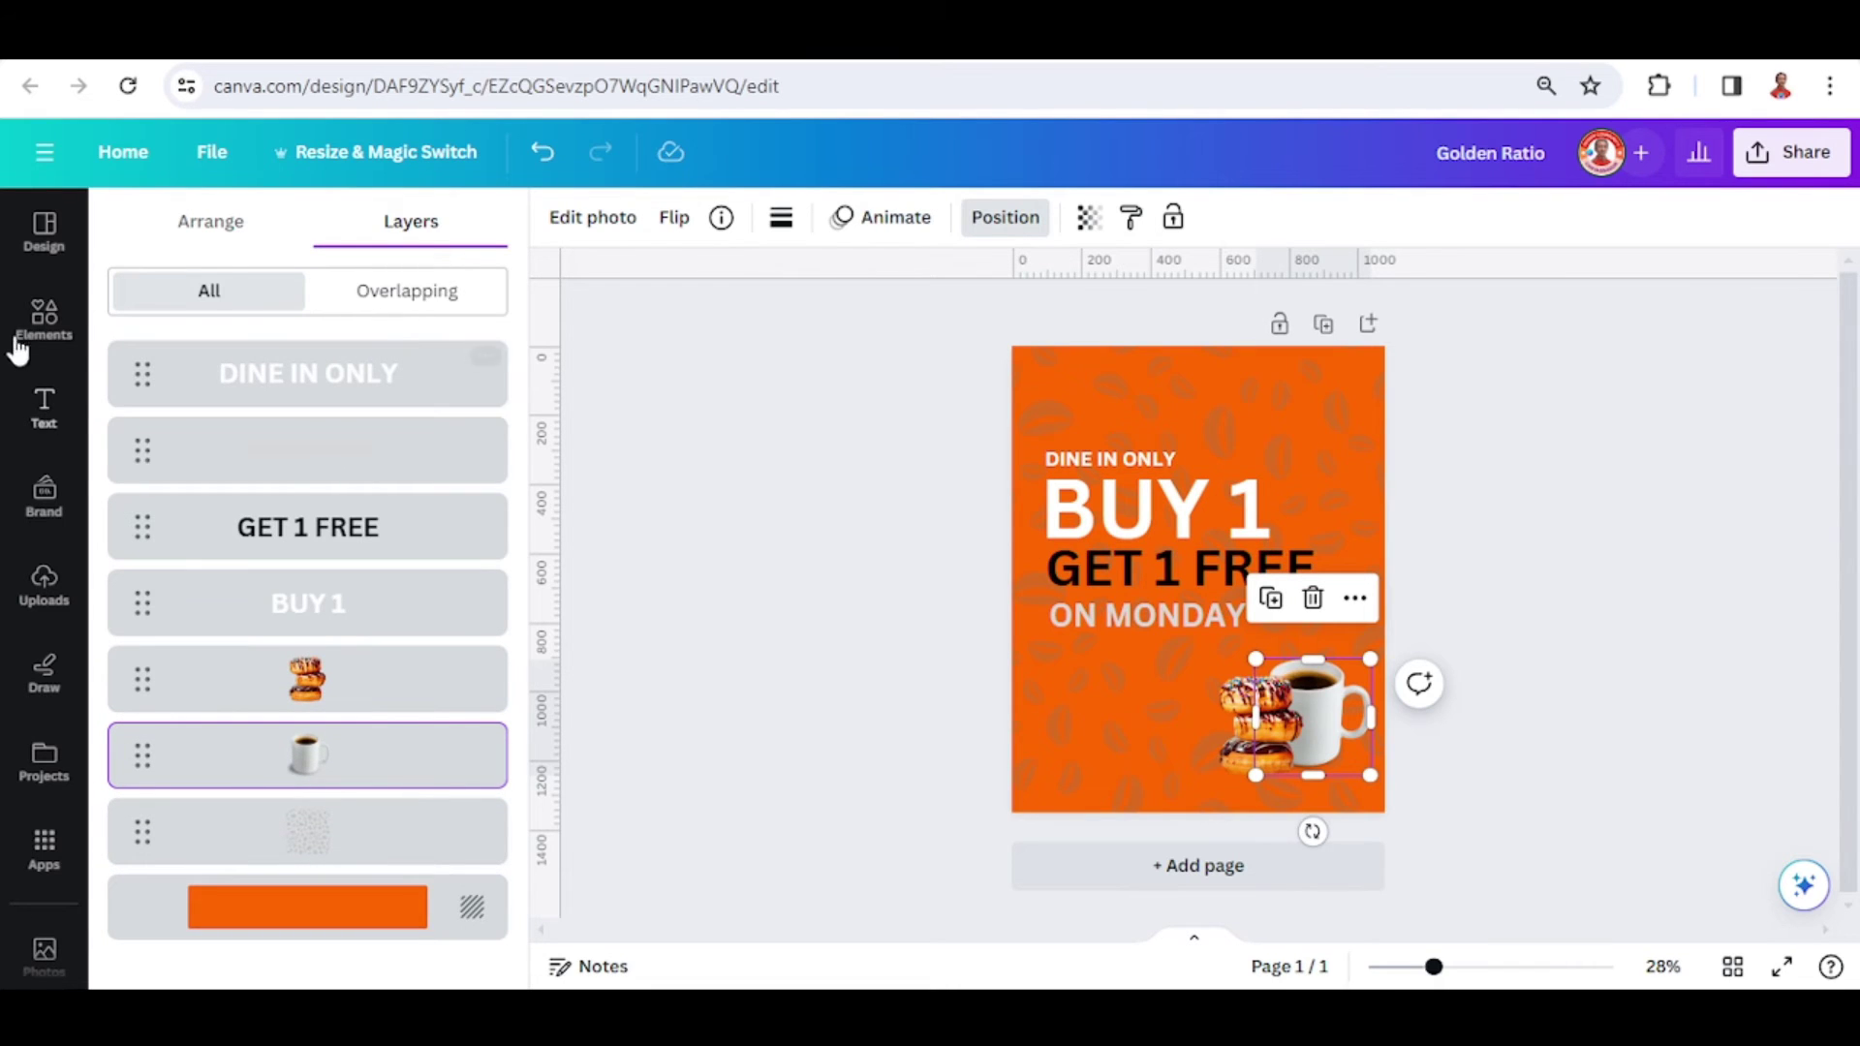
- Search elements for 'SHADOW' and place a drop shadow under the donuts and cup
{"action": "left_click", "coordinate": [39, 320]}
{"action": "left_click", "coordinate": [277, 233]}
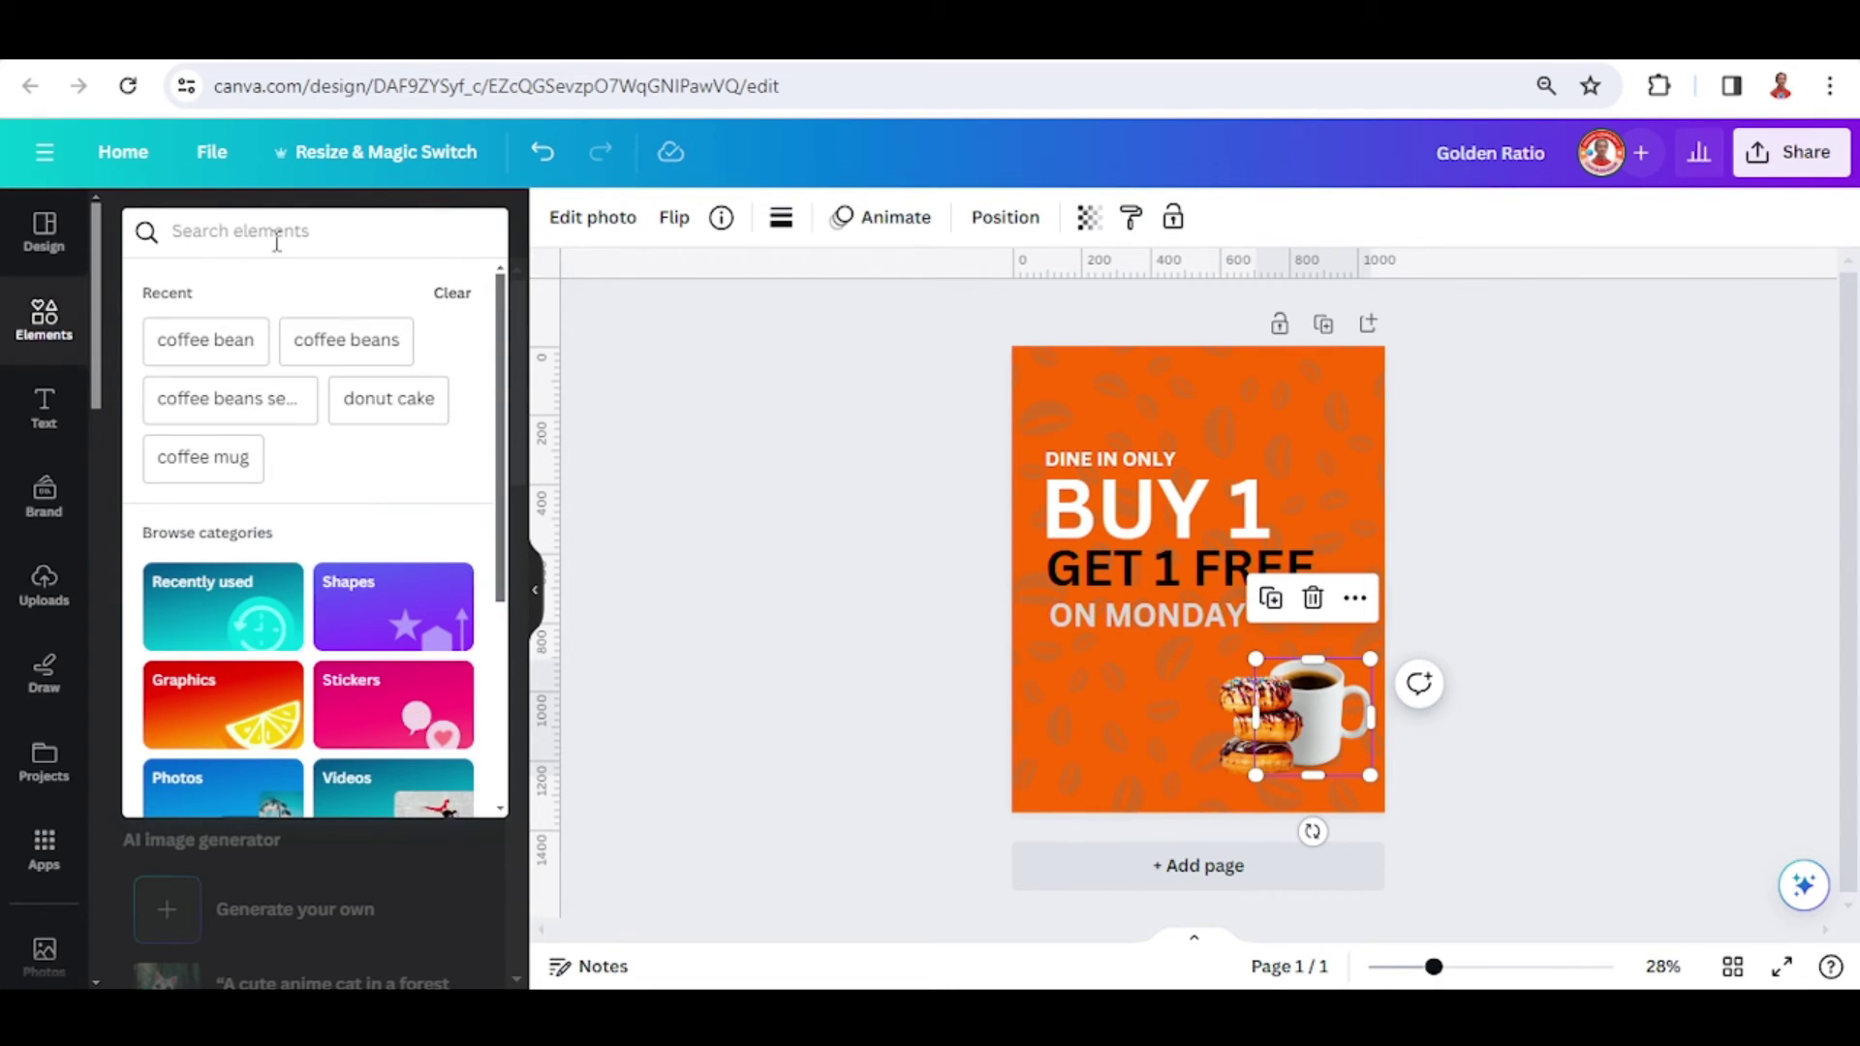
{"action": "type", "text": "SHADOW"}
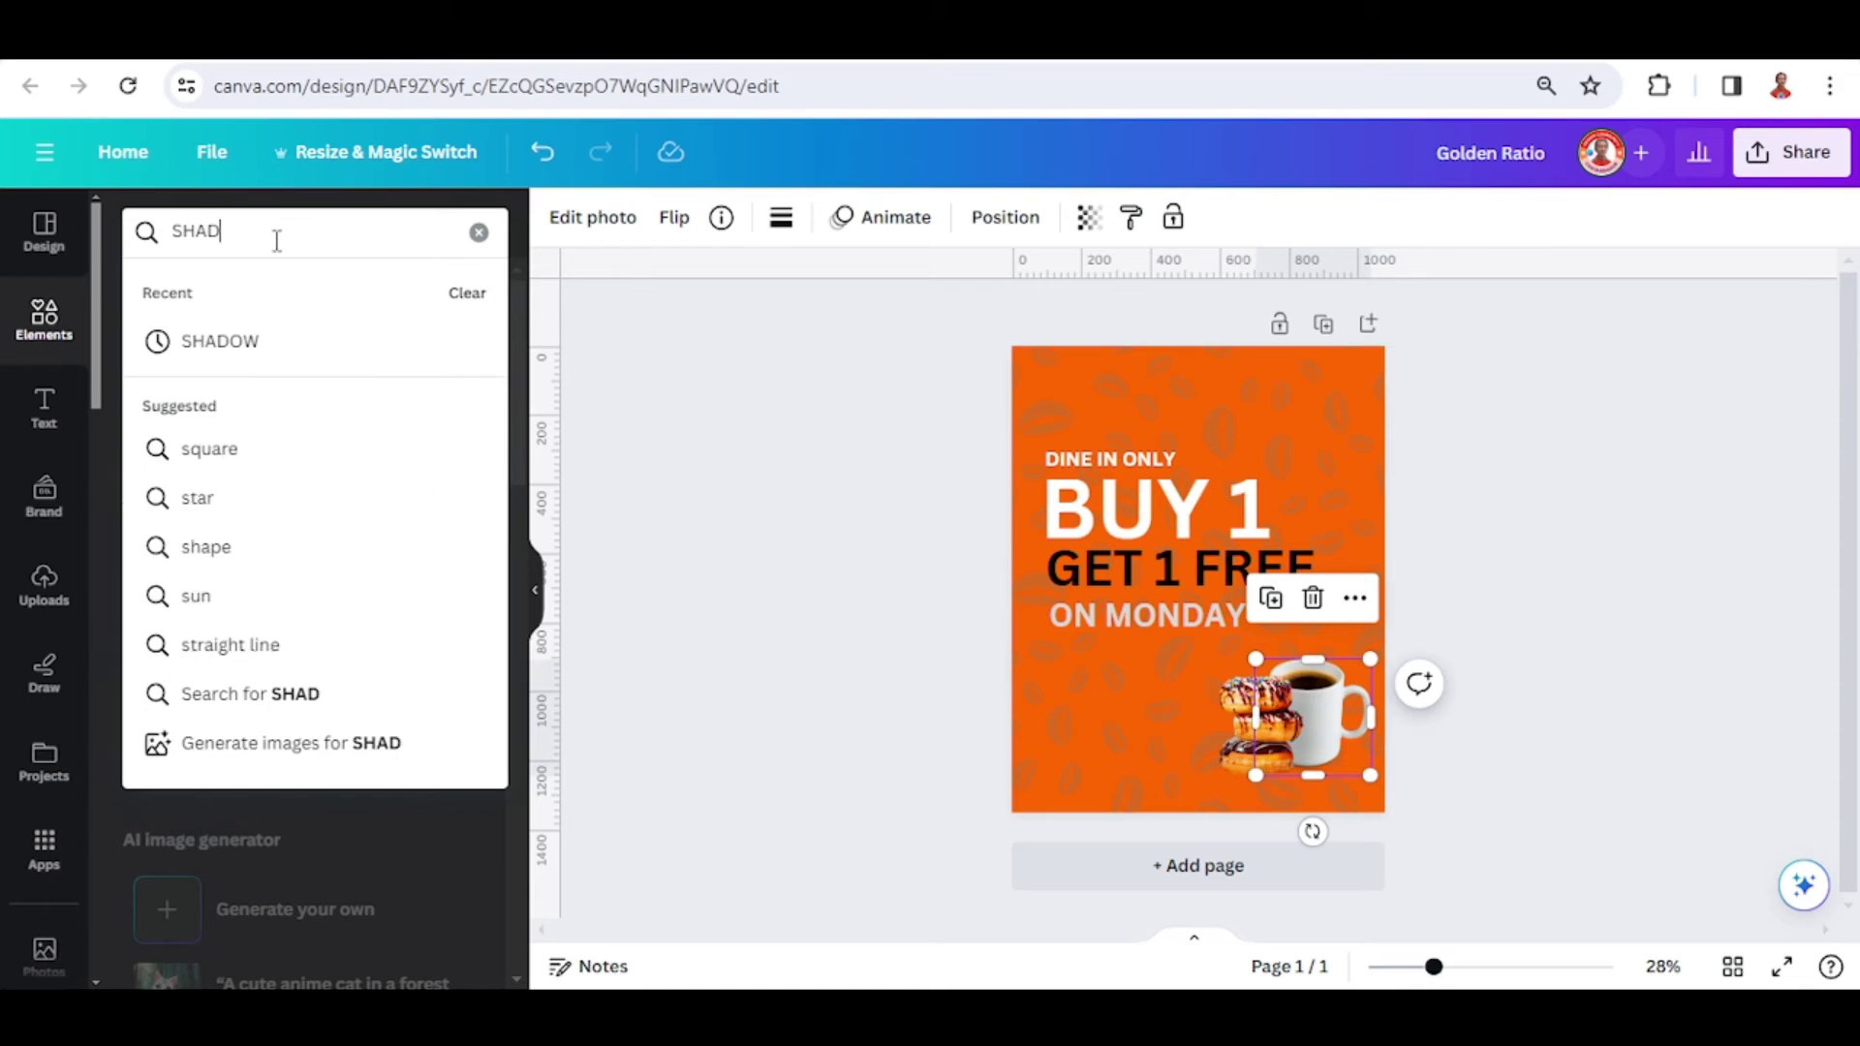
{"action": "key", "text": "Return"}
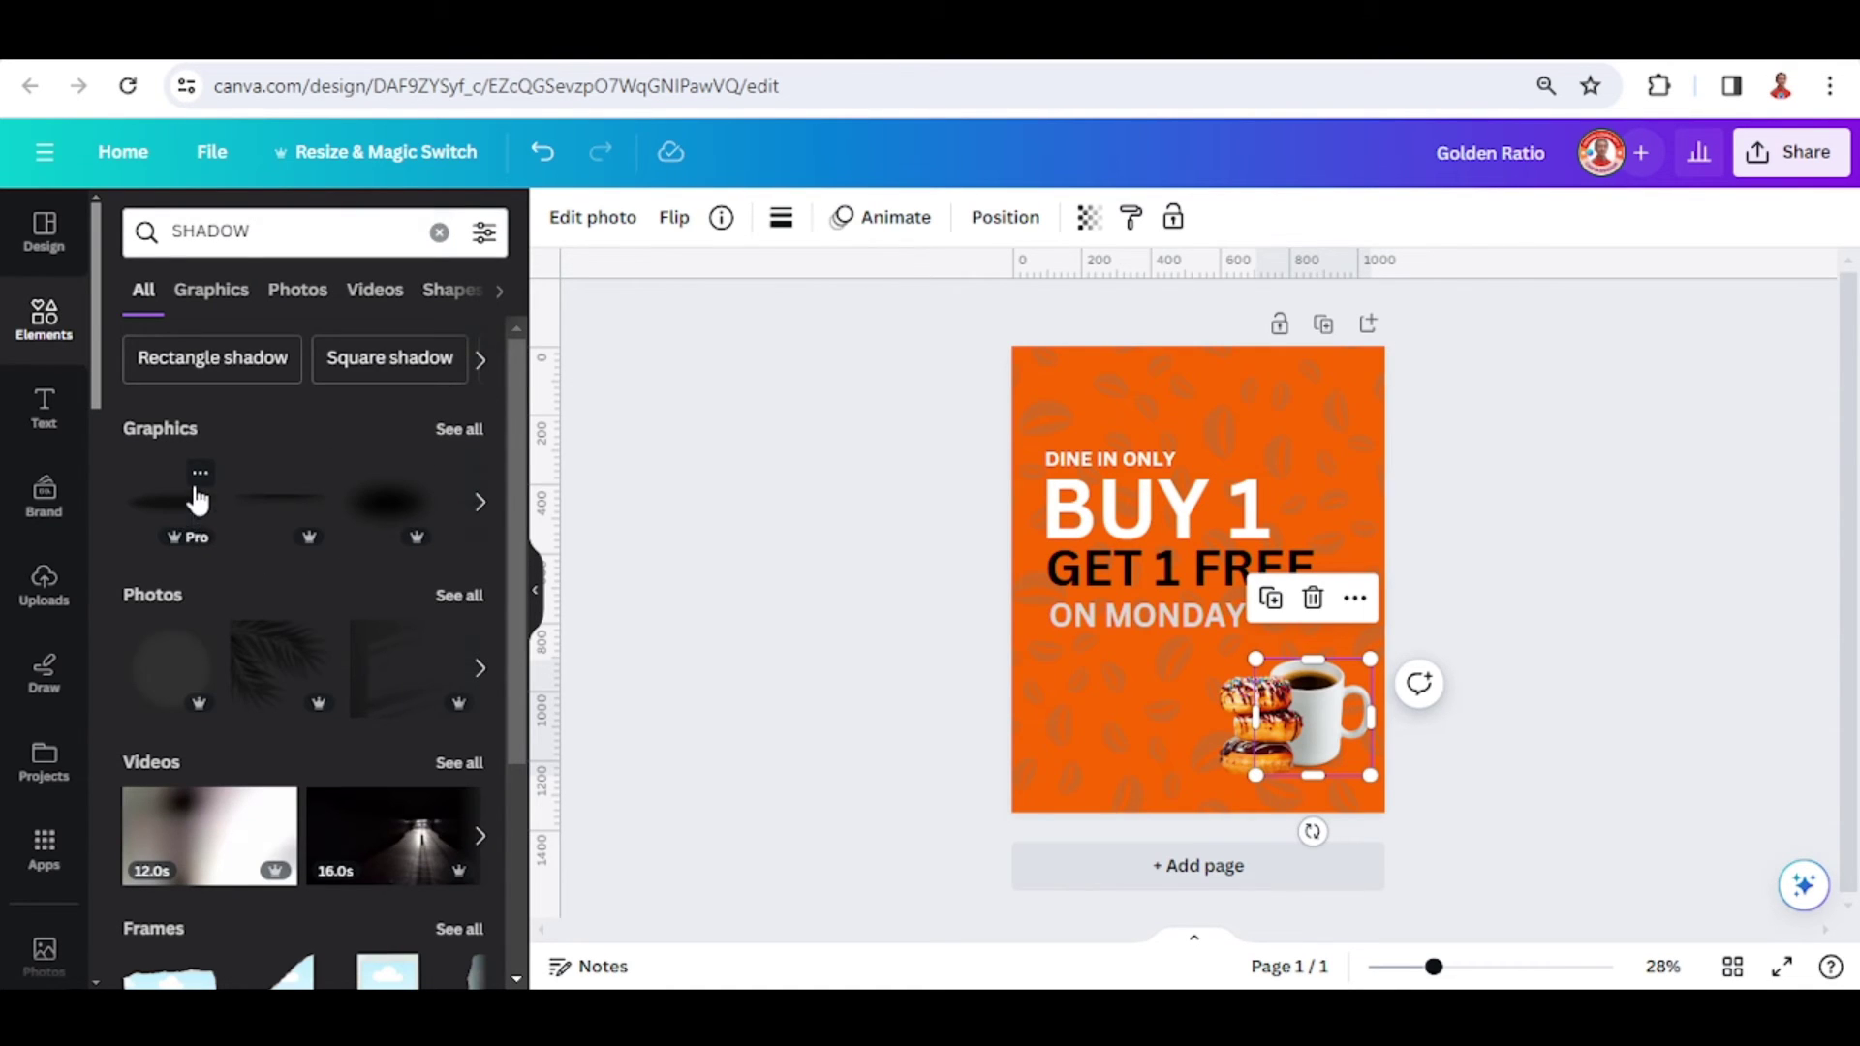
{"action": "left_click", "coordinate": [201, 473]}
{"action": "left_click", "coordinate": [159, 499]}
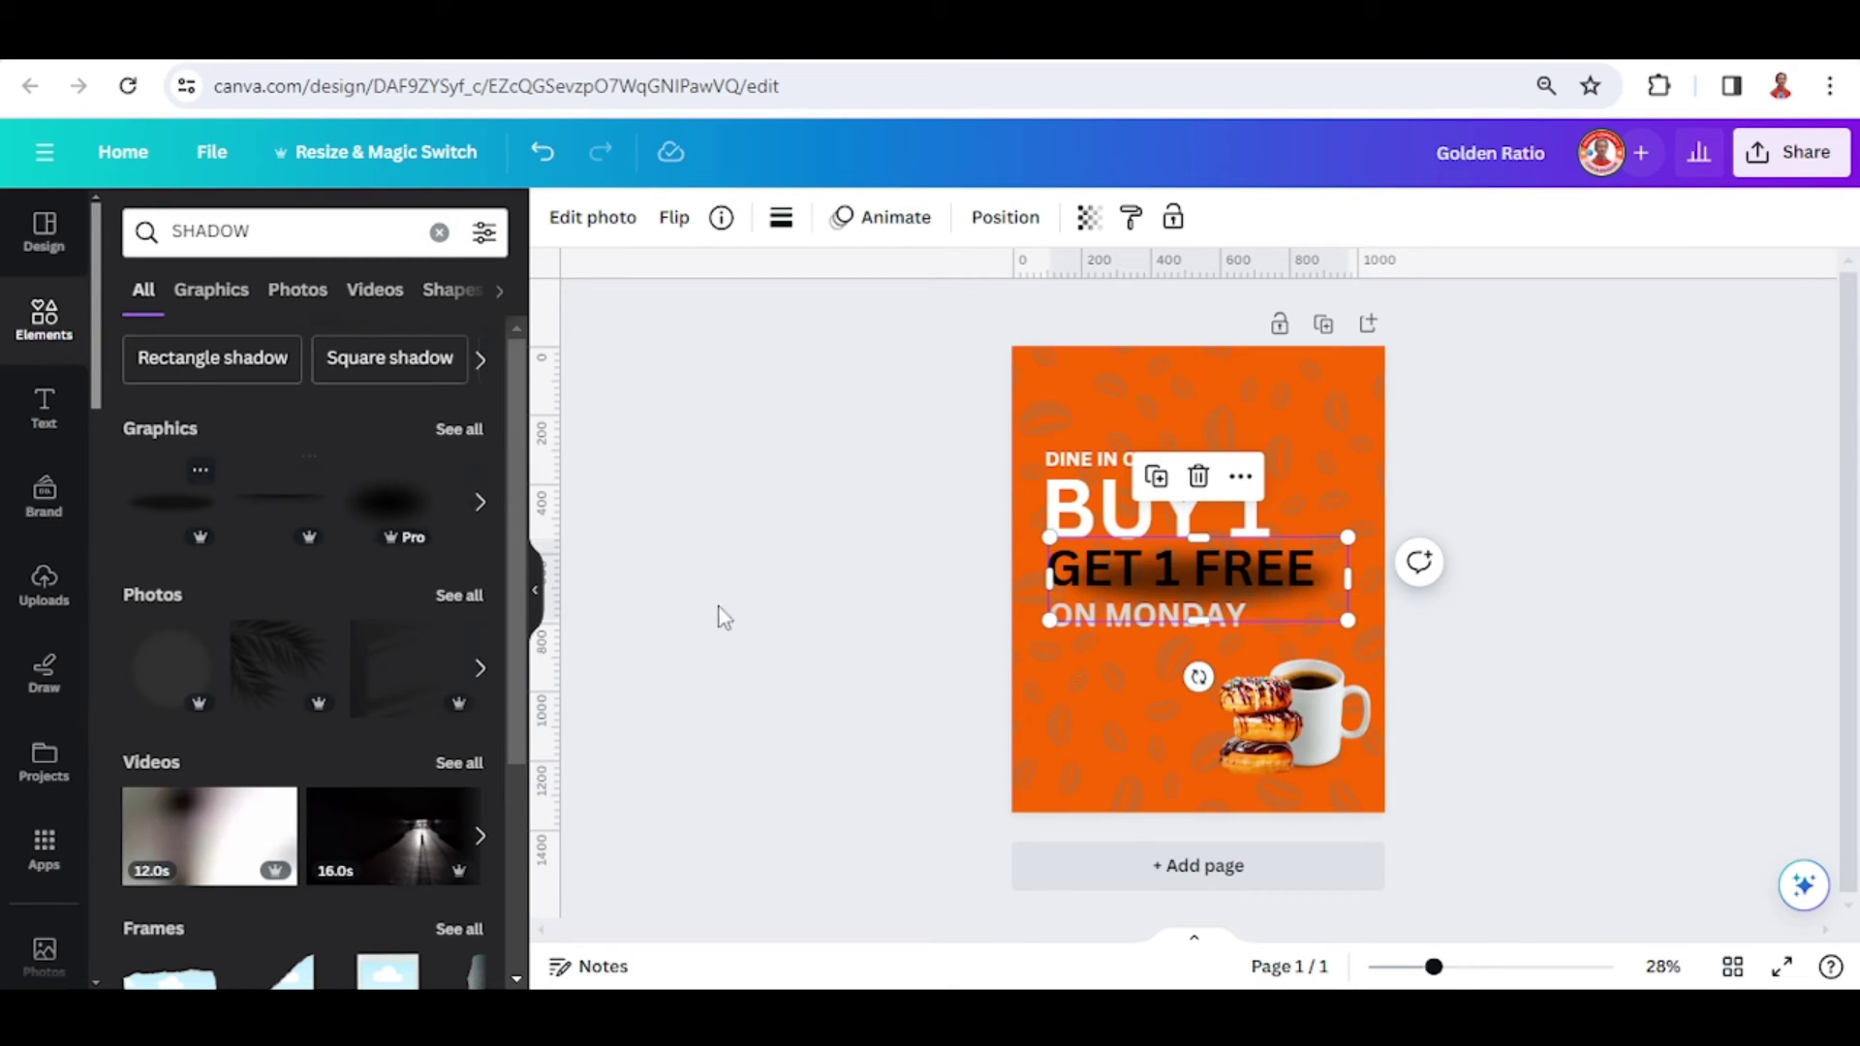
{"action": "left_click_drag", "start_coordinate": [1281, 624], "coordinate": [1275, 836]}
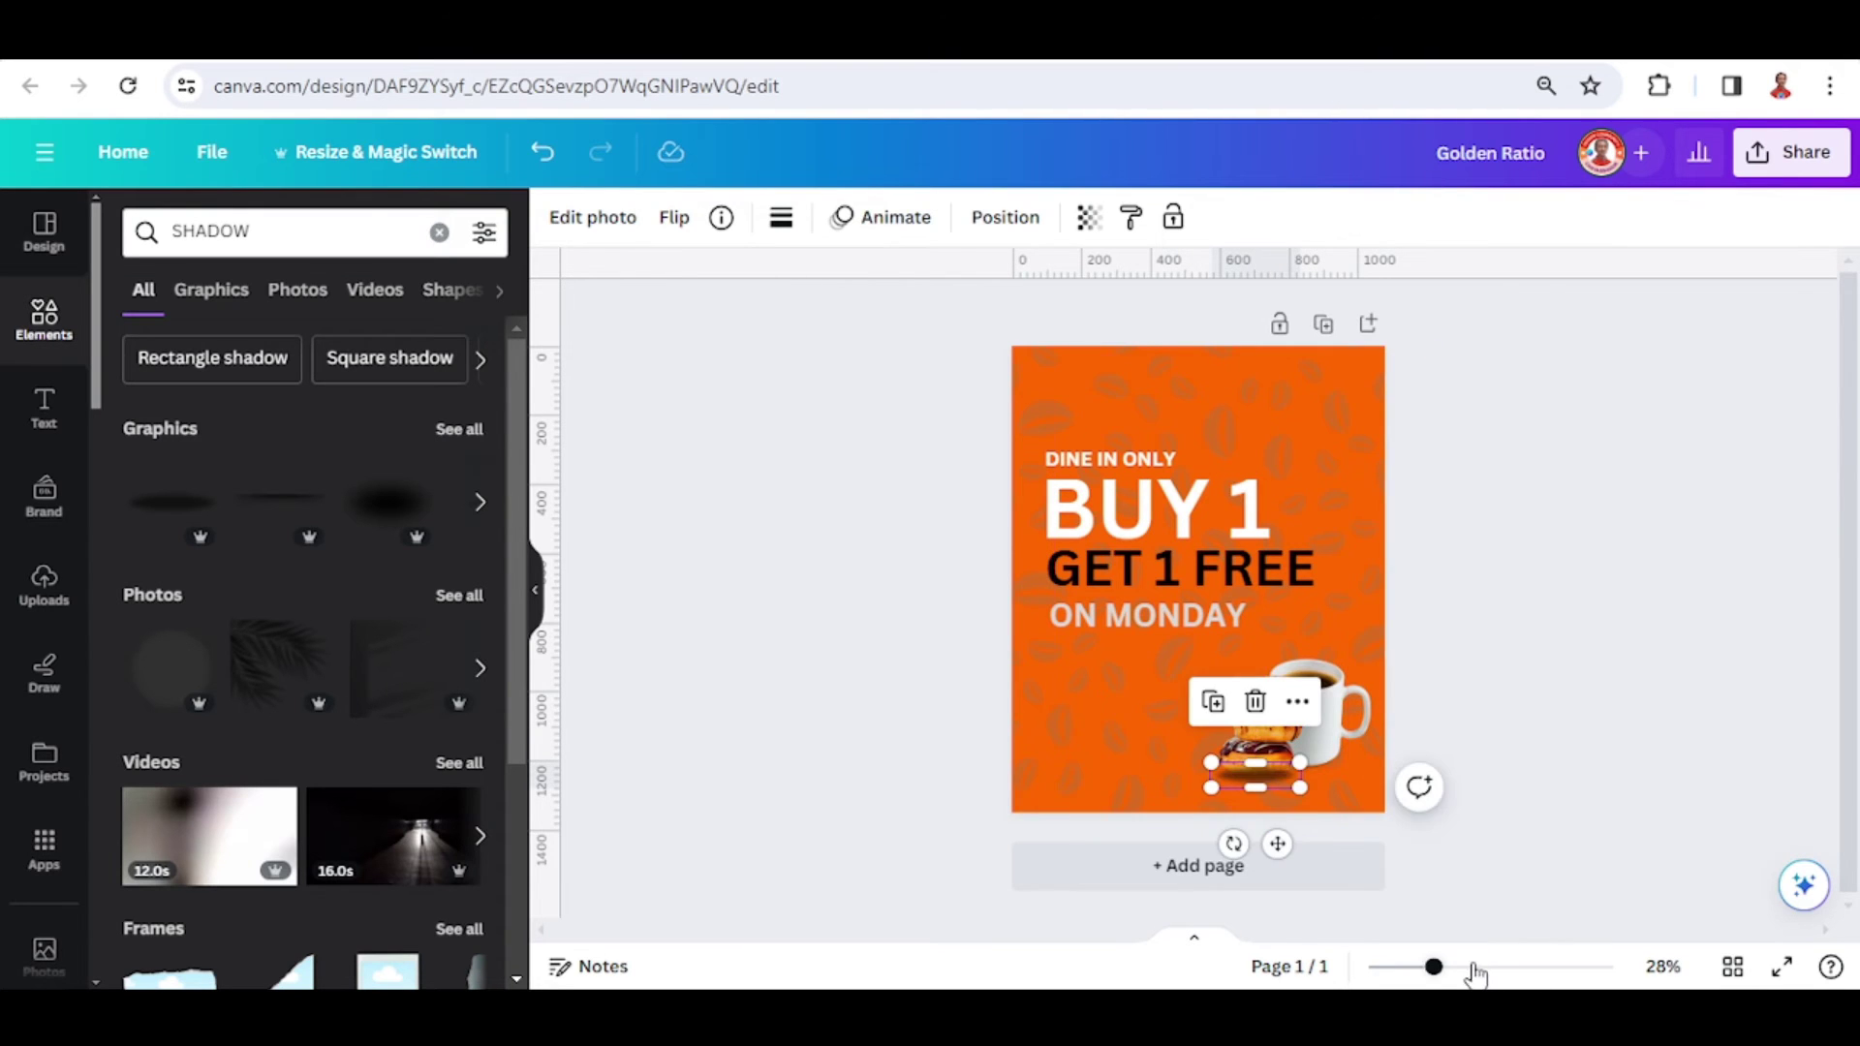
- Add a Dark Drop Shadow, sized 260 by 163, under the donuts
{"action": "left_click", "coordinate": [1472, 967]}
{"action": "scroll", "coordinate": [1496, 736], "scroll_direction": "down", "scroll_amount": 3}
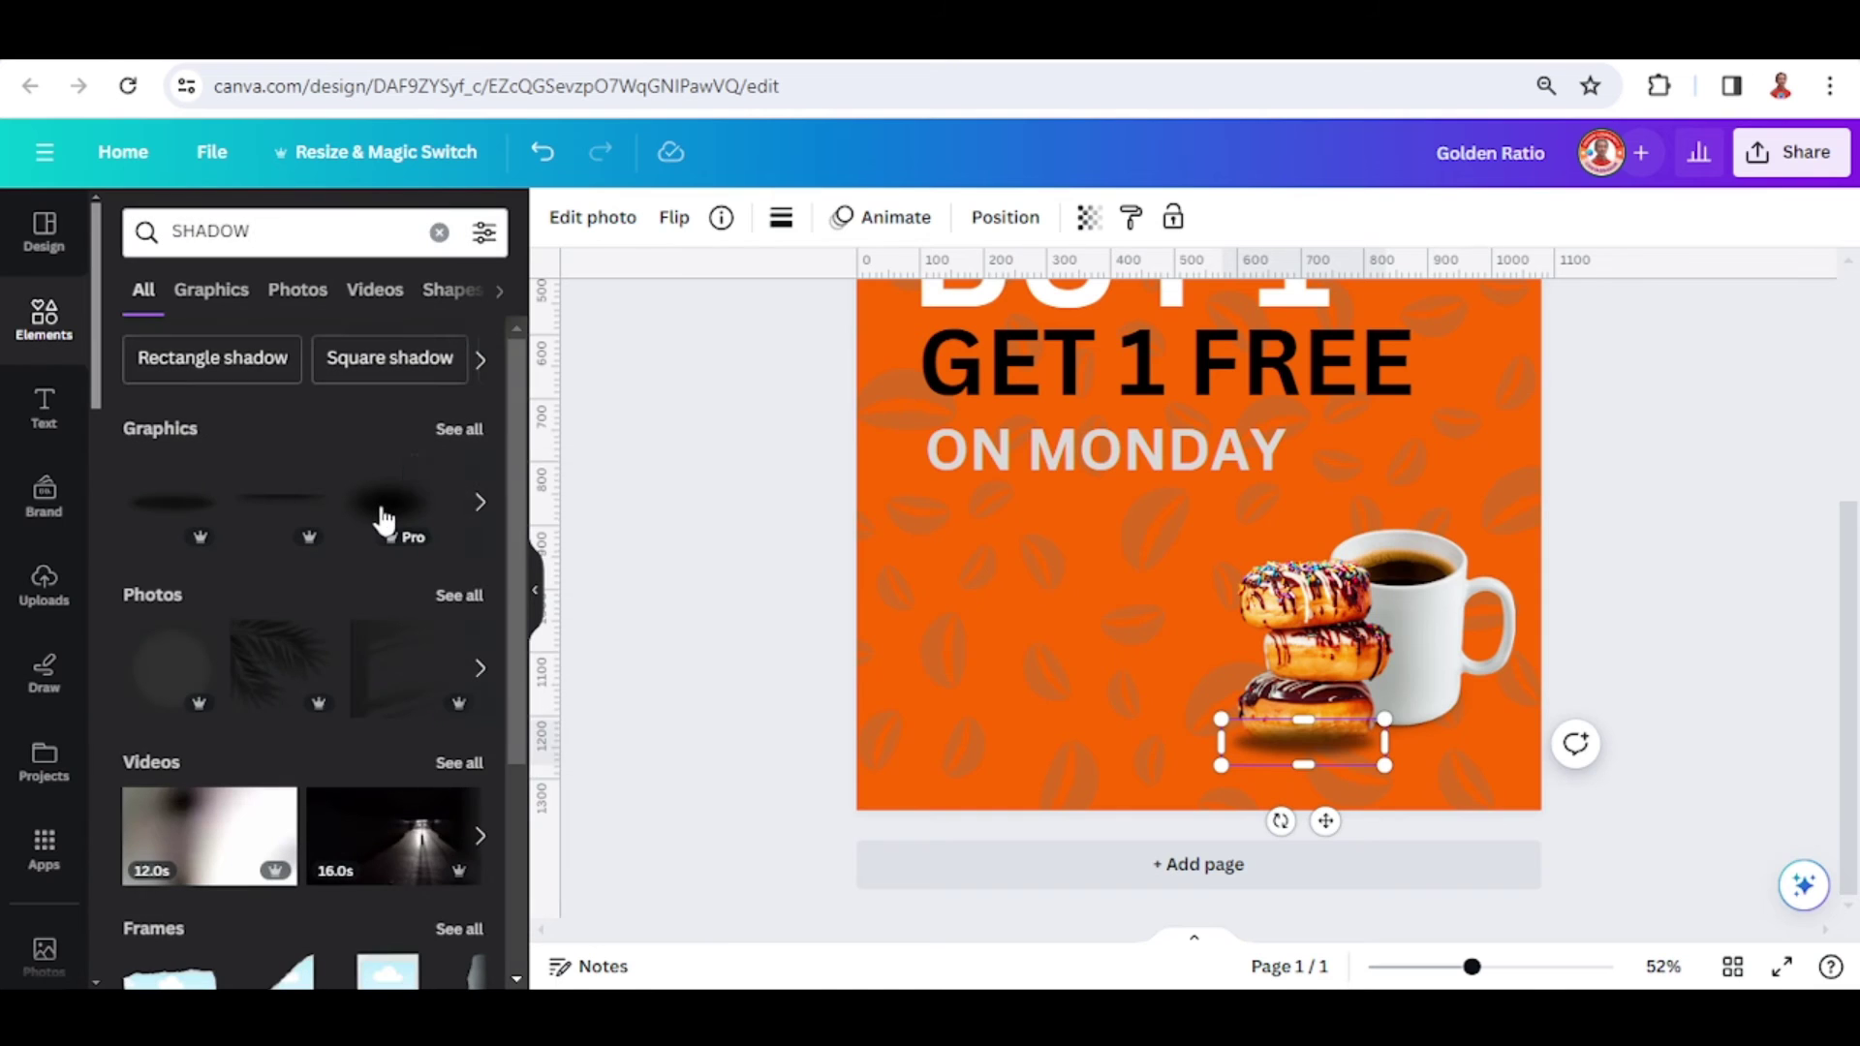
{"action": "left_click", "coordinate": [379, 513]}
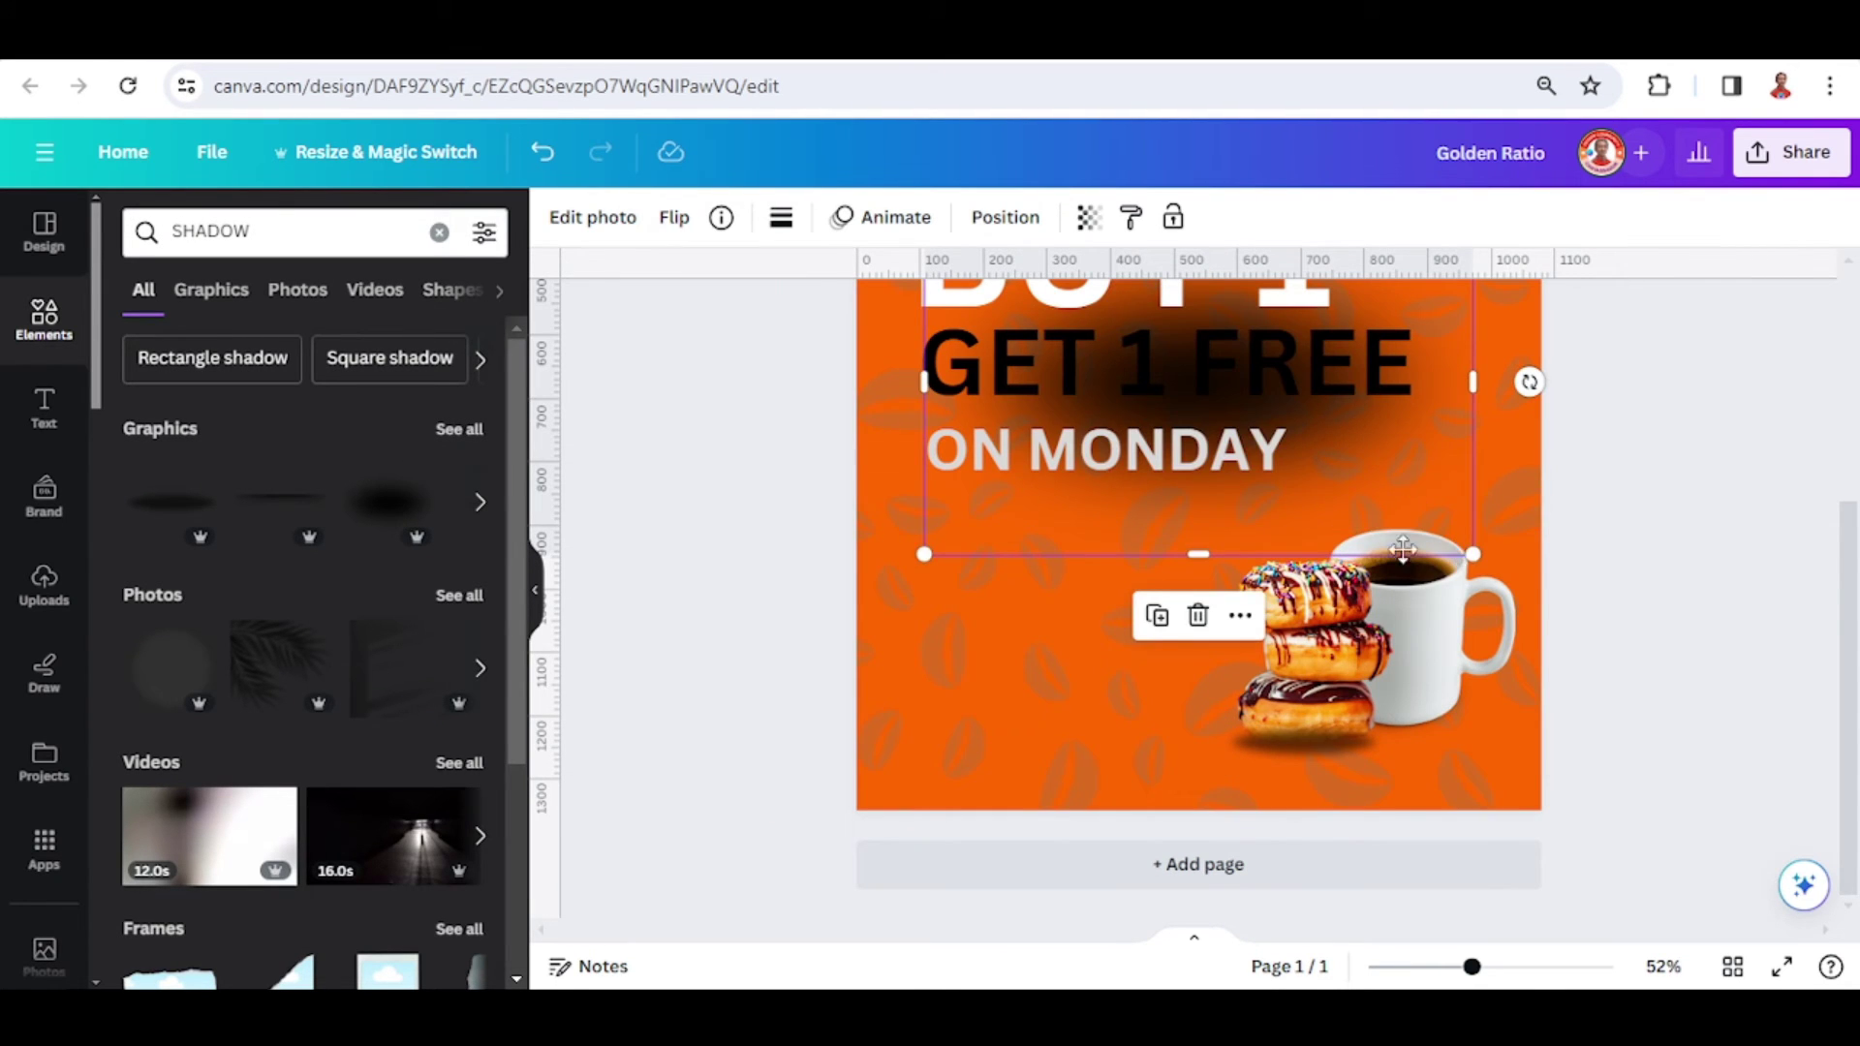
{"action": "left_click_drag", "start_coordinate": [1402, 549], "coordinate": [1449, 735]}
{"action": "left_click_drag", "start_coordinate": [988, 466], "coordinate": [1355, 695]}
{"action": "left_click_drag", "start_coordinate": [1468, 737], "coordinate": [1430, 704]}
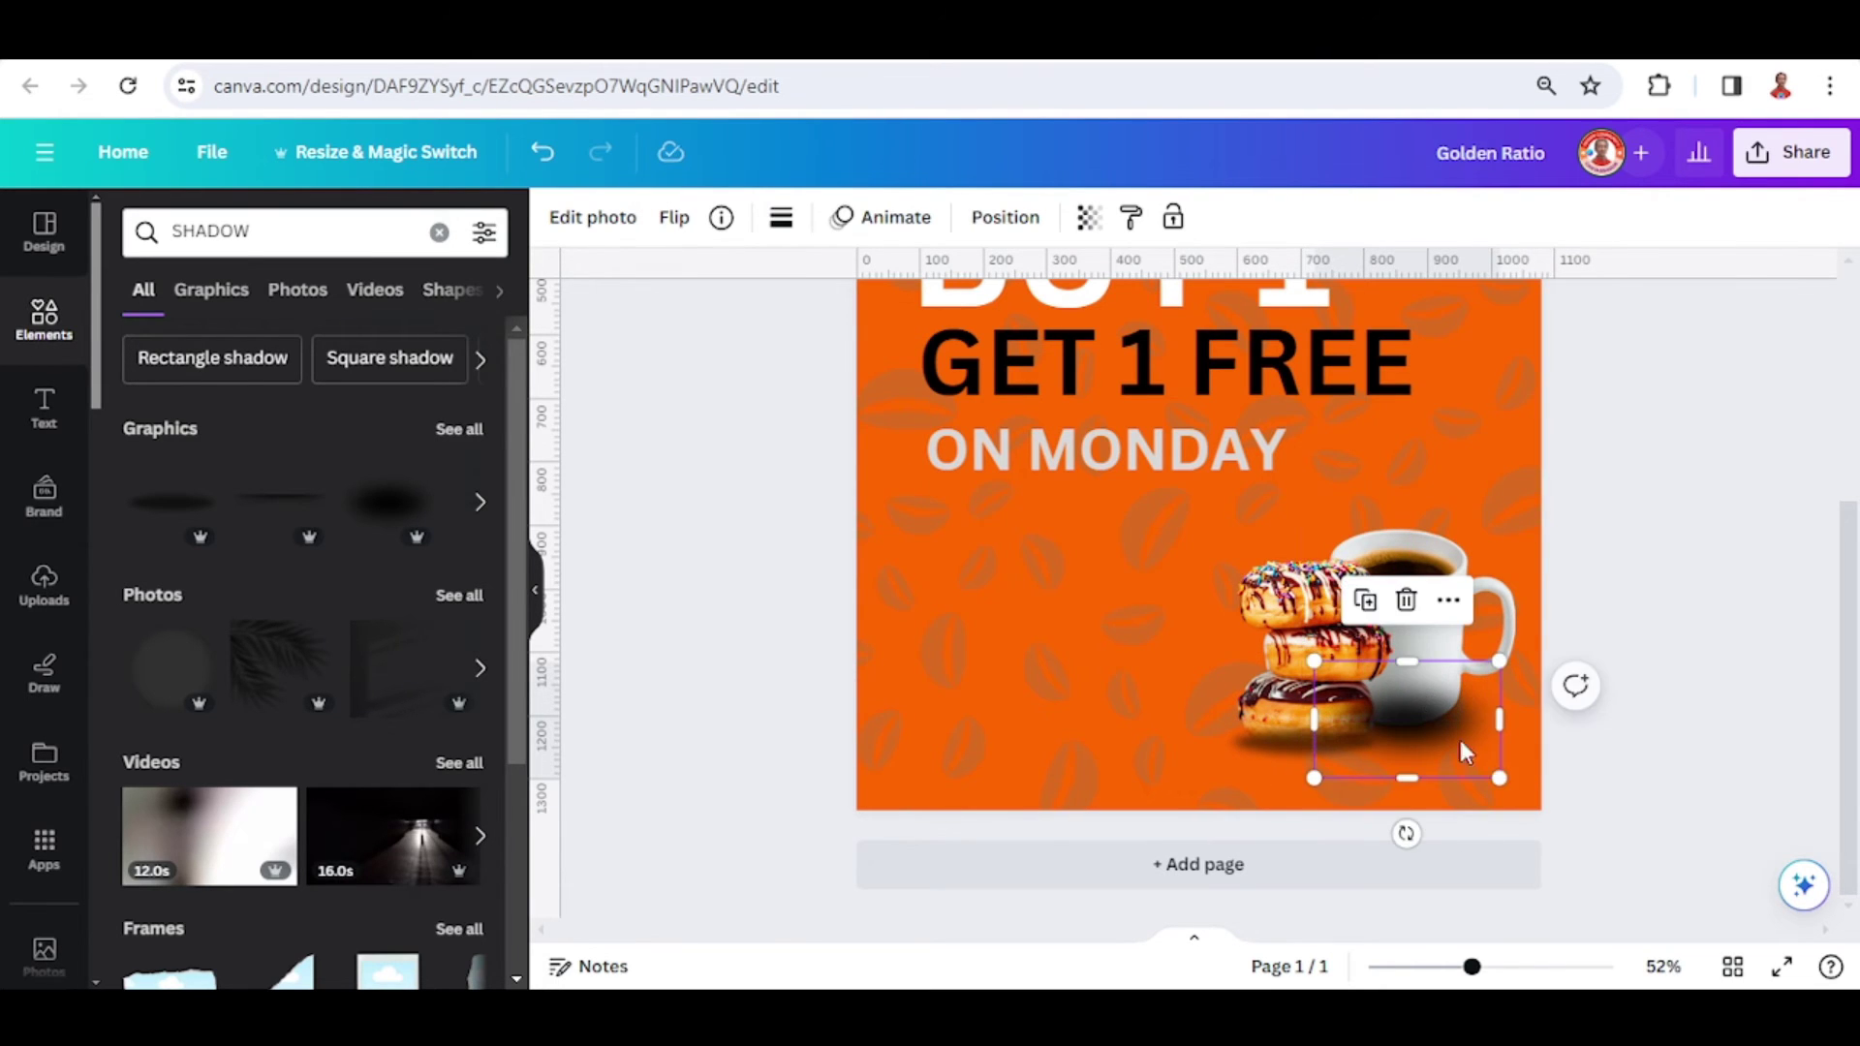
{"action": "left_click_drag", "start_coordinate": [1499, 776], "coordinate": [1479, 769]}
- In Layers, move both shadows below the donut and mug layers
{"action": "left_click", "coordinate": [1004, 217]}
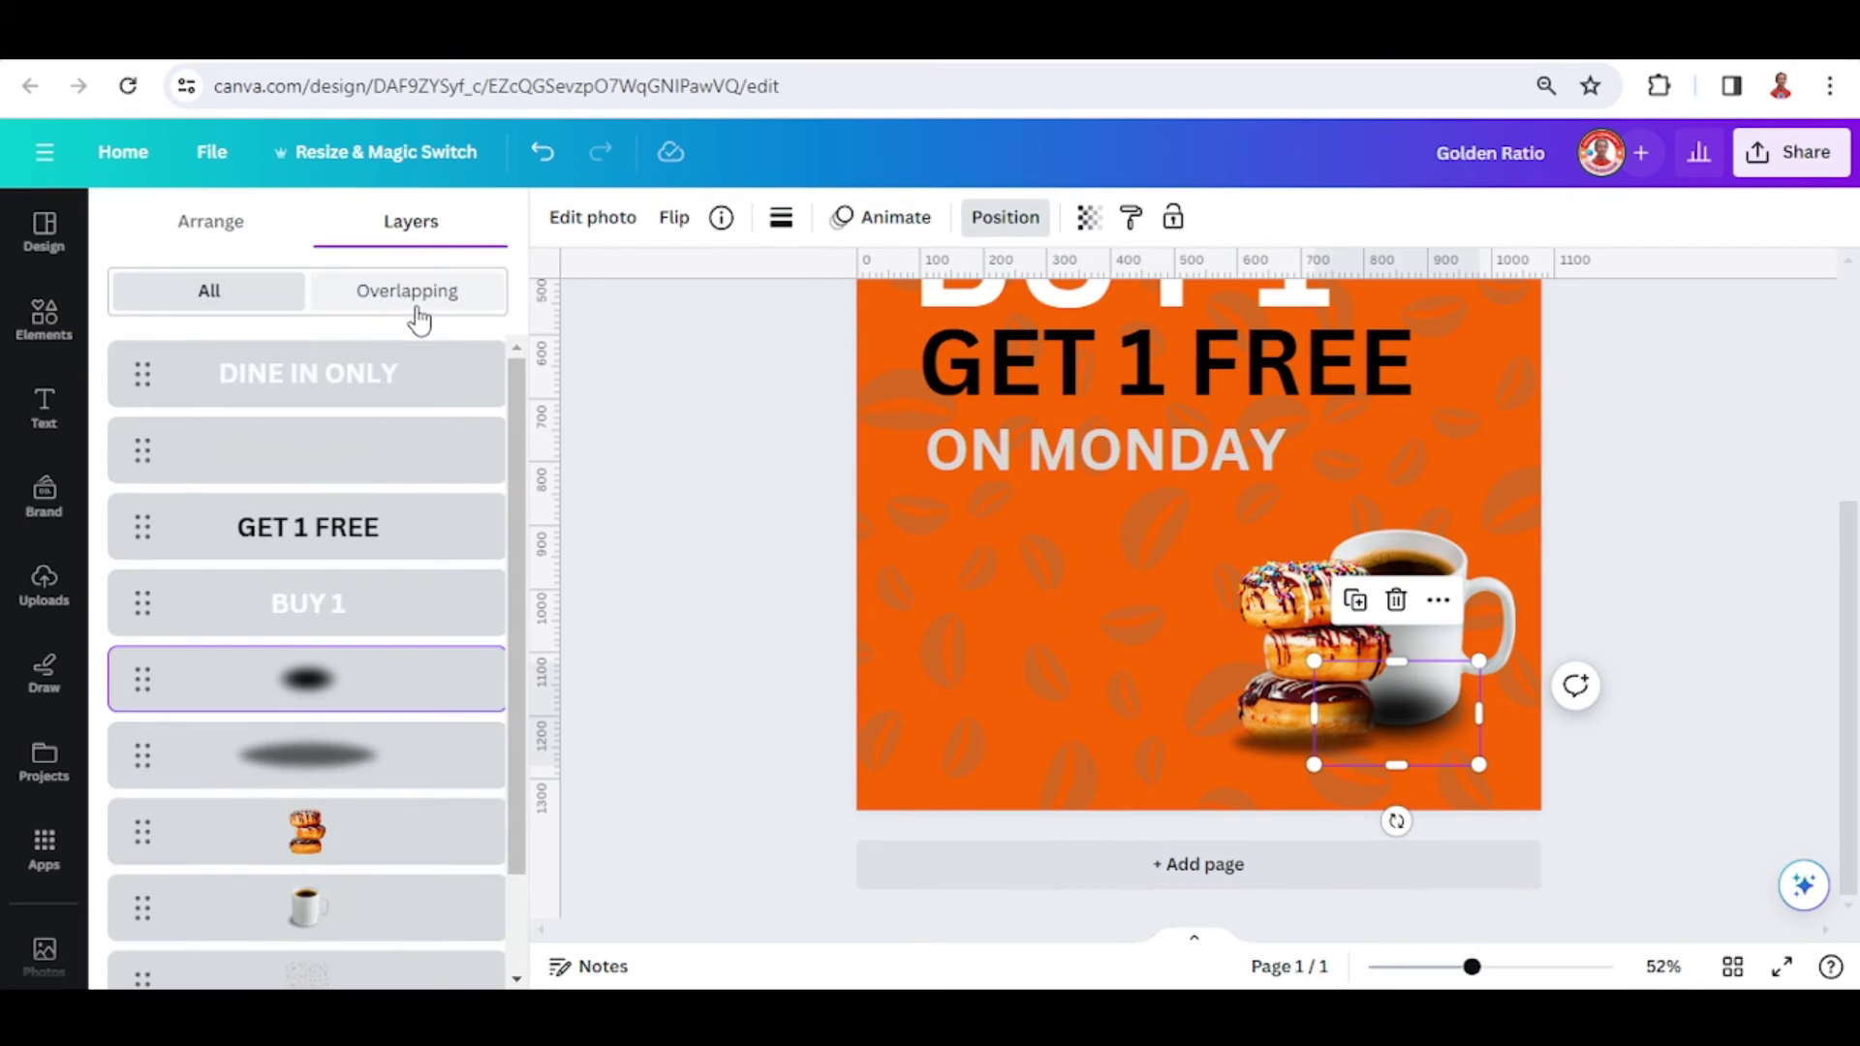
{"action": "left_click", "coordinate": [377, 766], "text": "shift"}
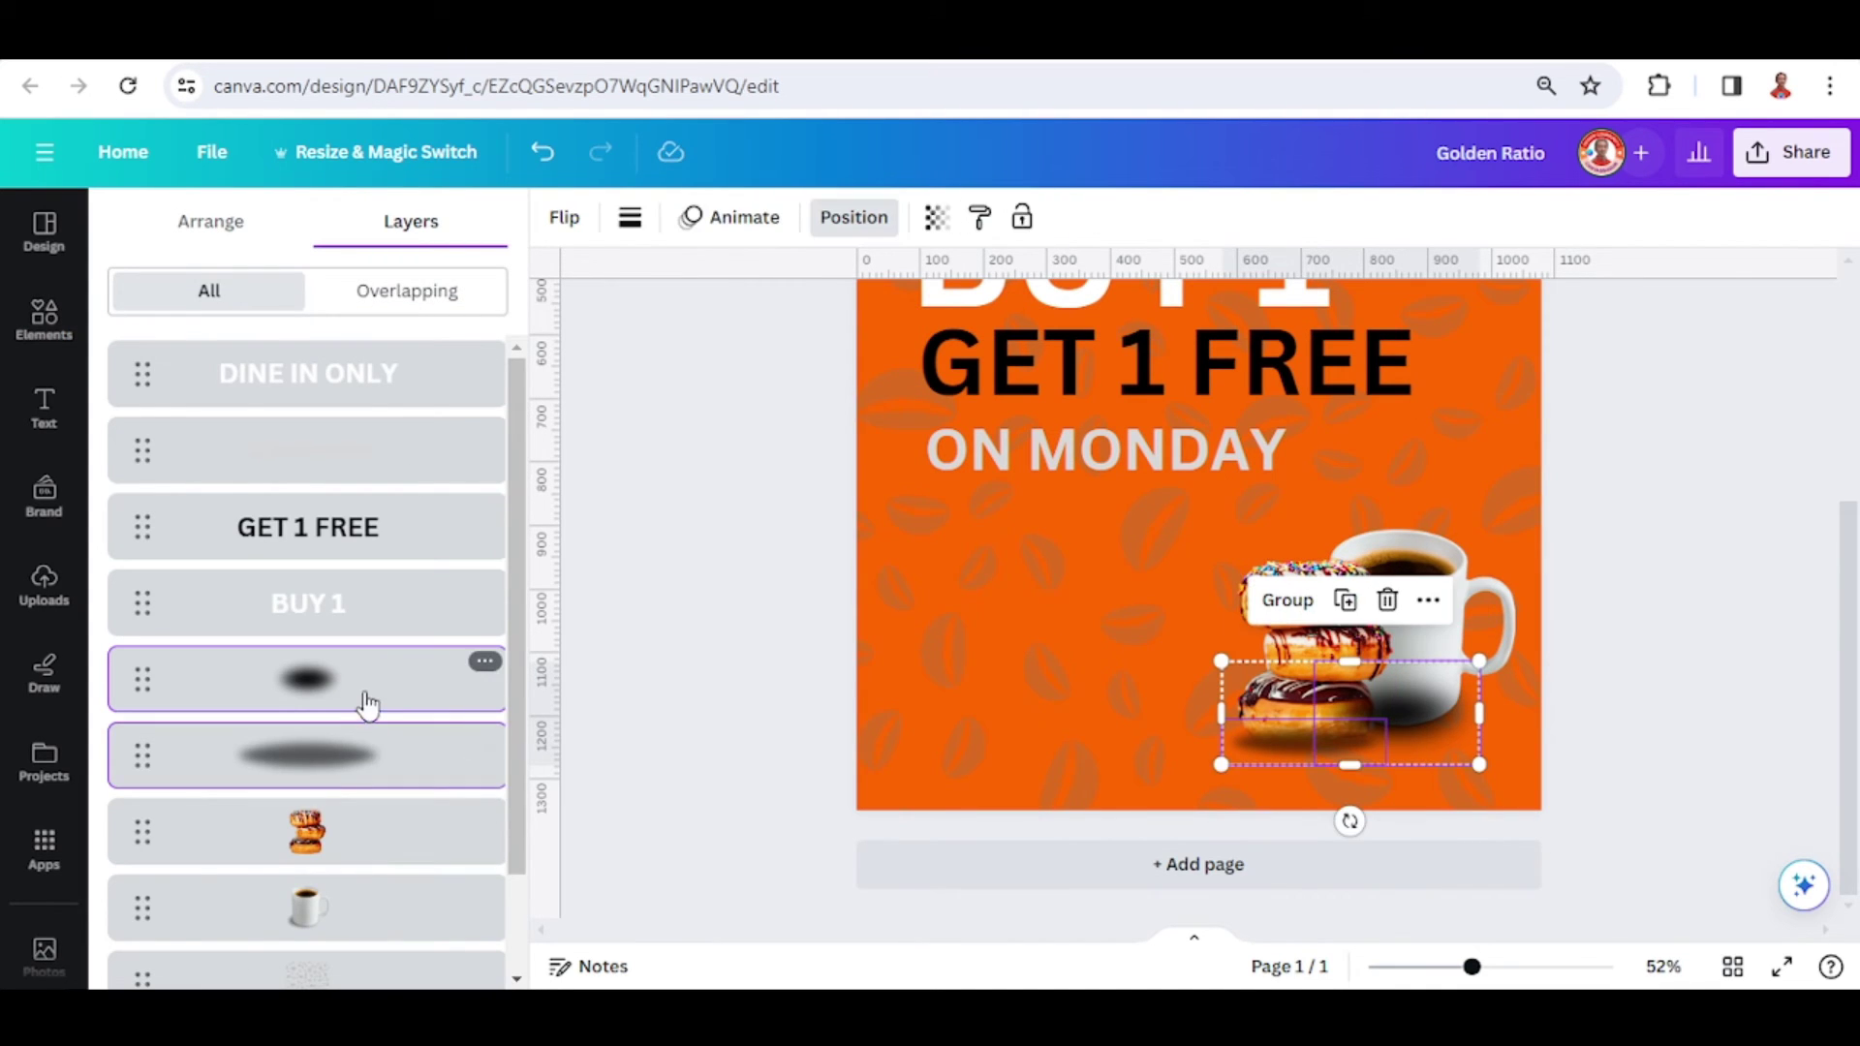
{"action": "left_click_drag", "start_coordinate": [366, 705], "coordinate": [363, 812]}
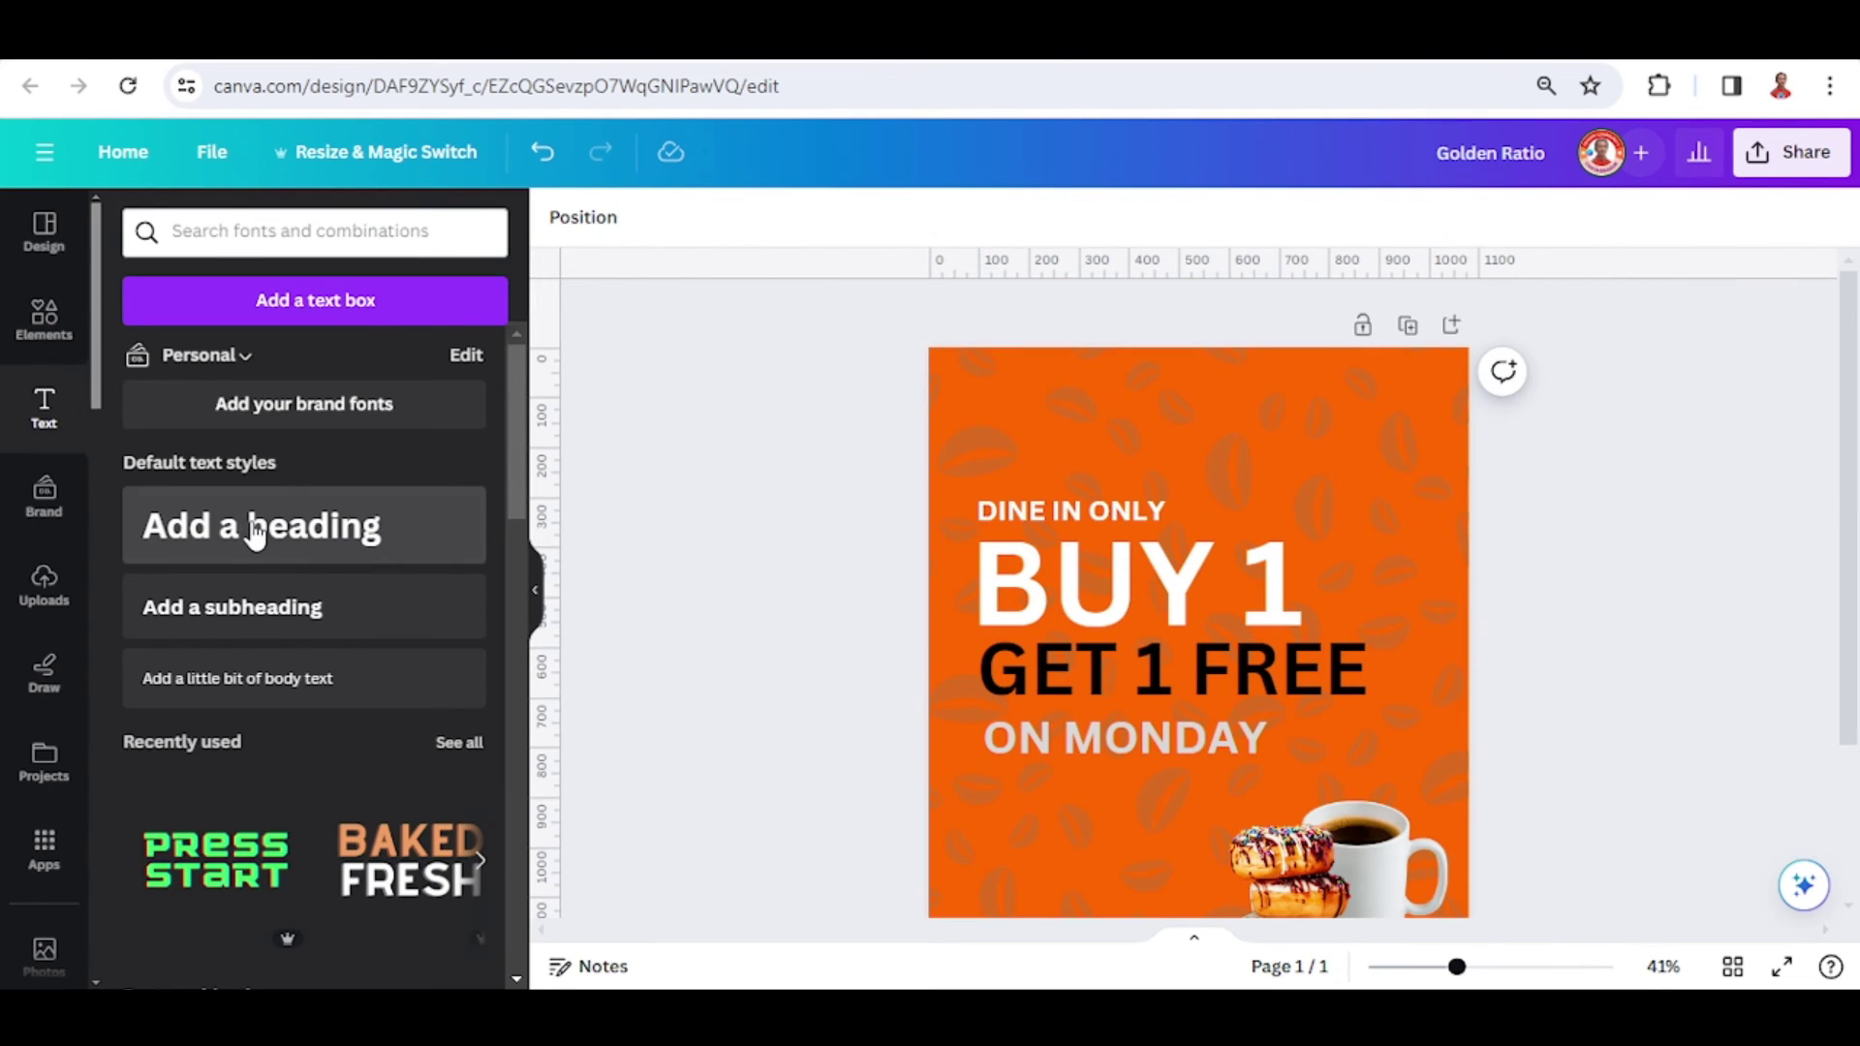
- Add a heading above DINE IN ONLY reading COFNUTS in Frankfurter Normal
{"action": "left_click", "coordinate": [254, 533]}
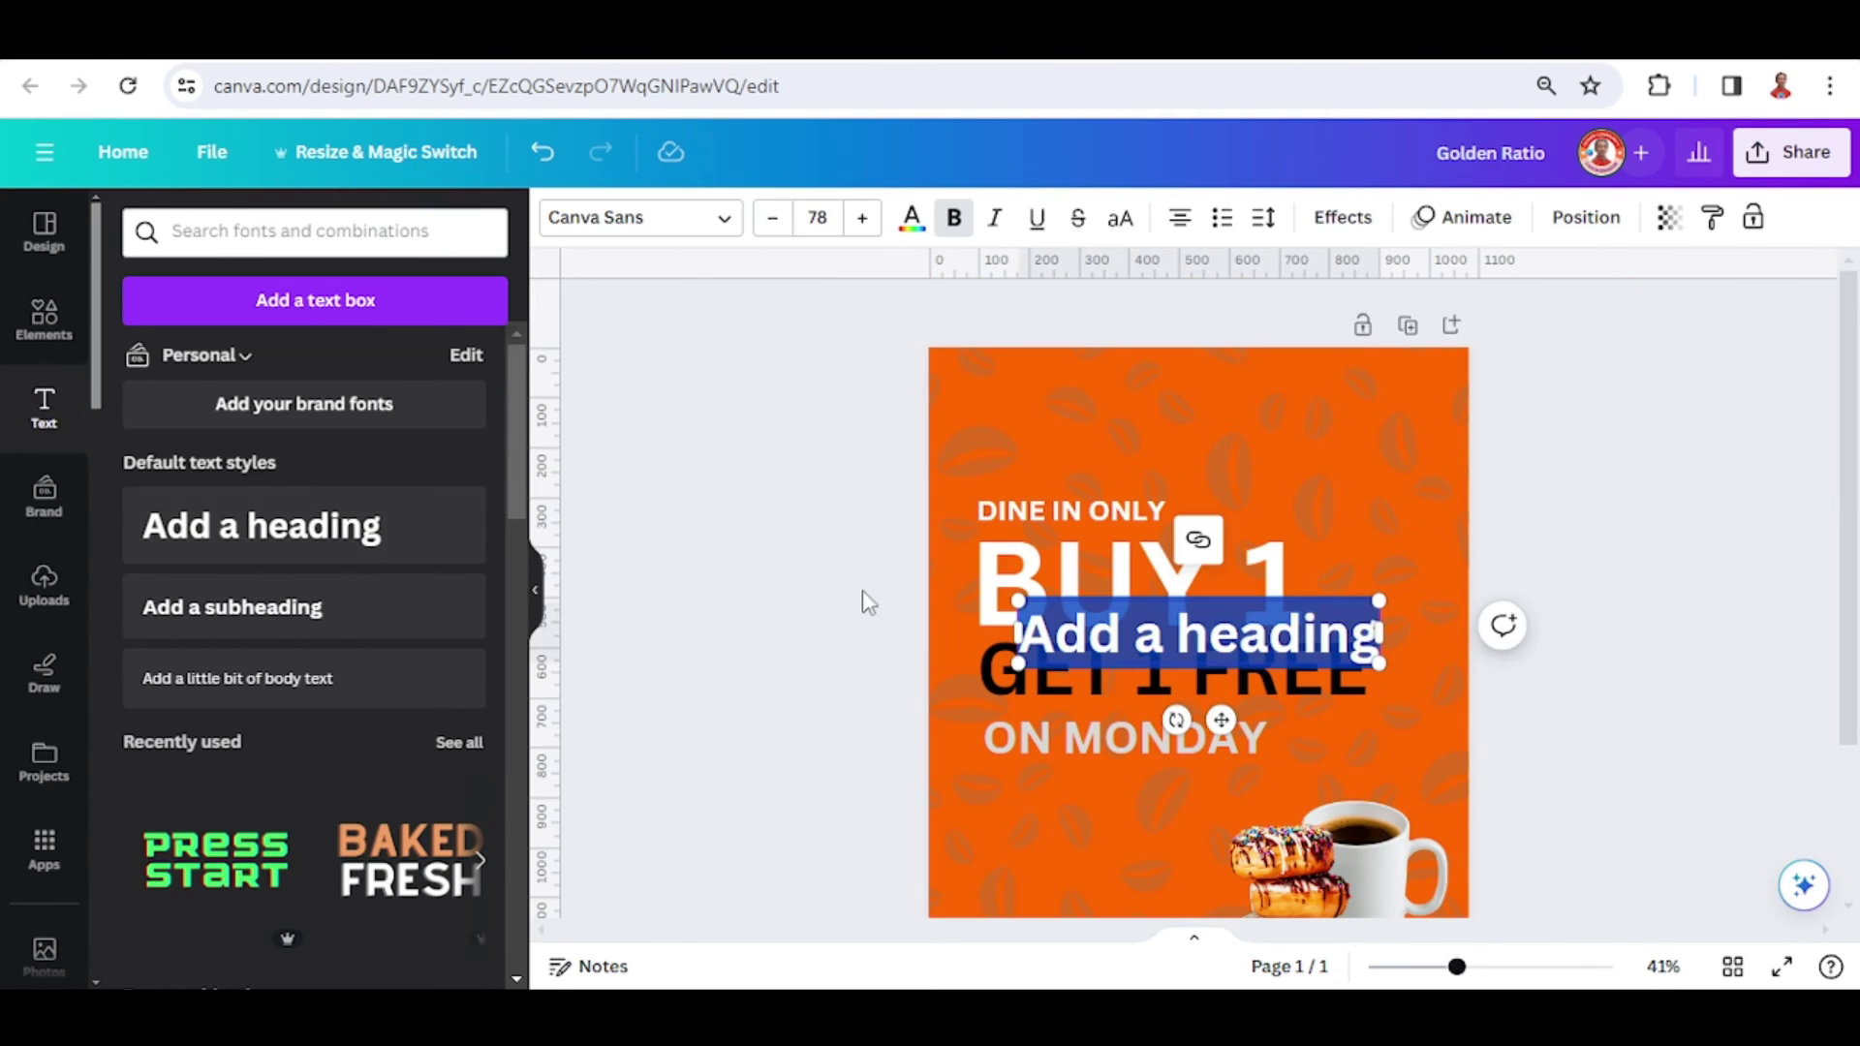
{"action": "left_click_drag", "start_coordinate": [1217, 717], "coordinate": [1167, 491]}
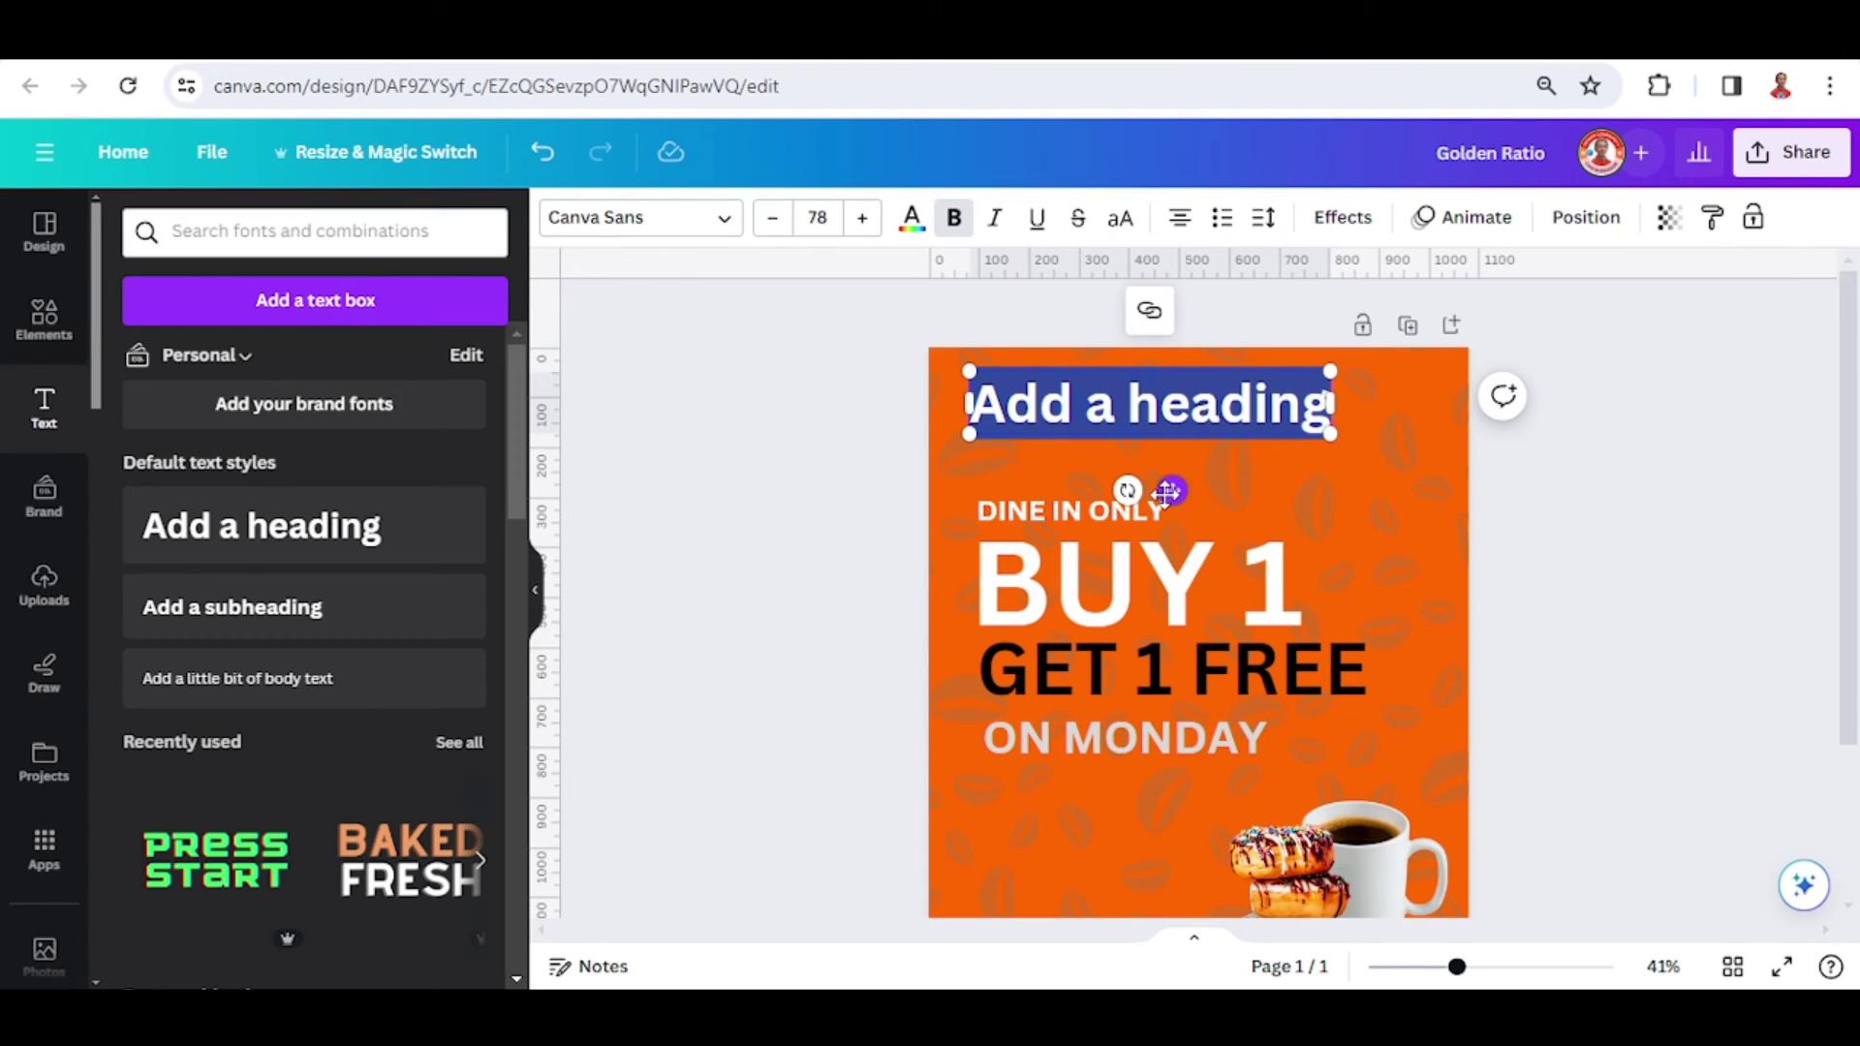
{"action": "type", "text": "CO"}
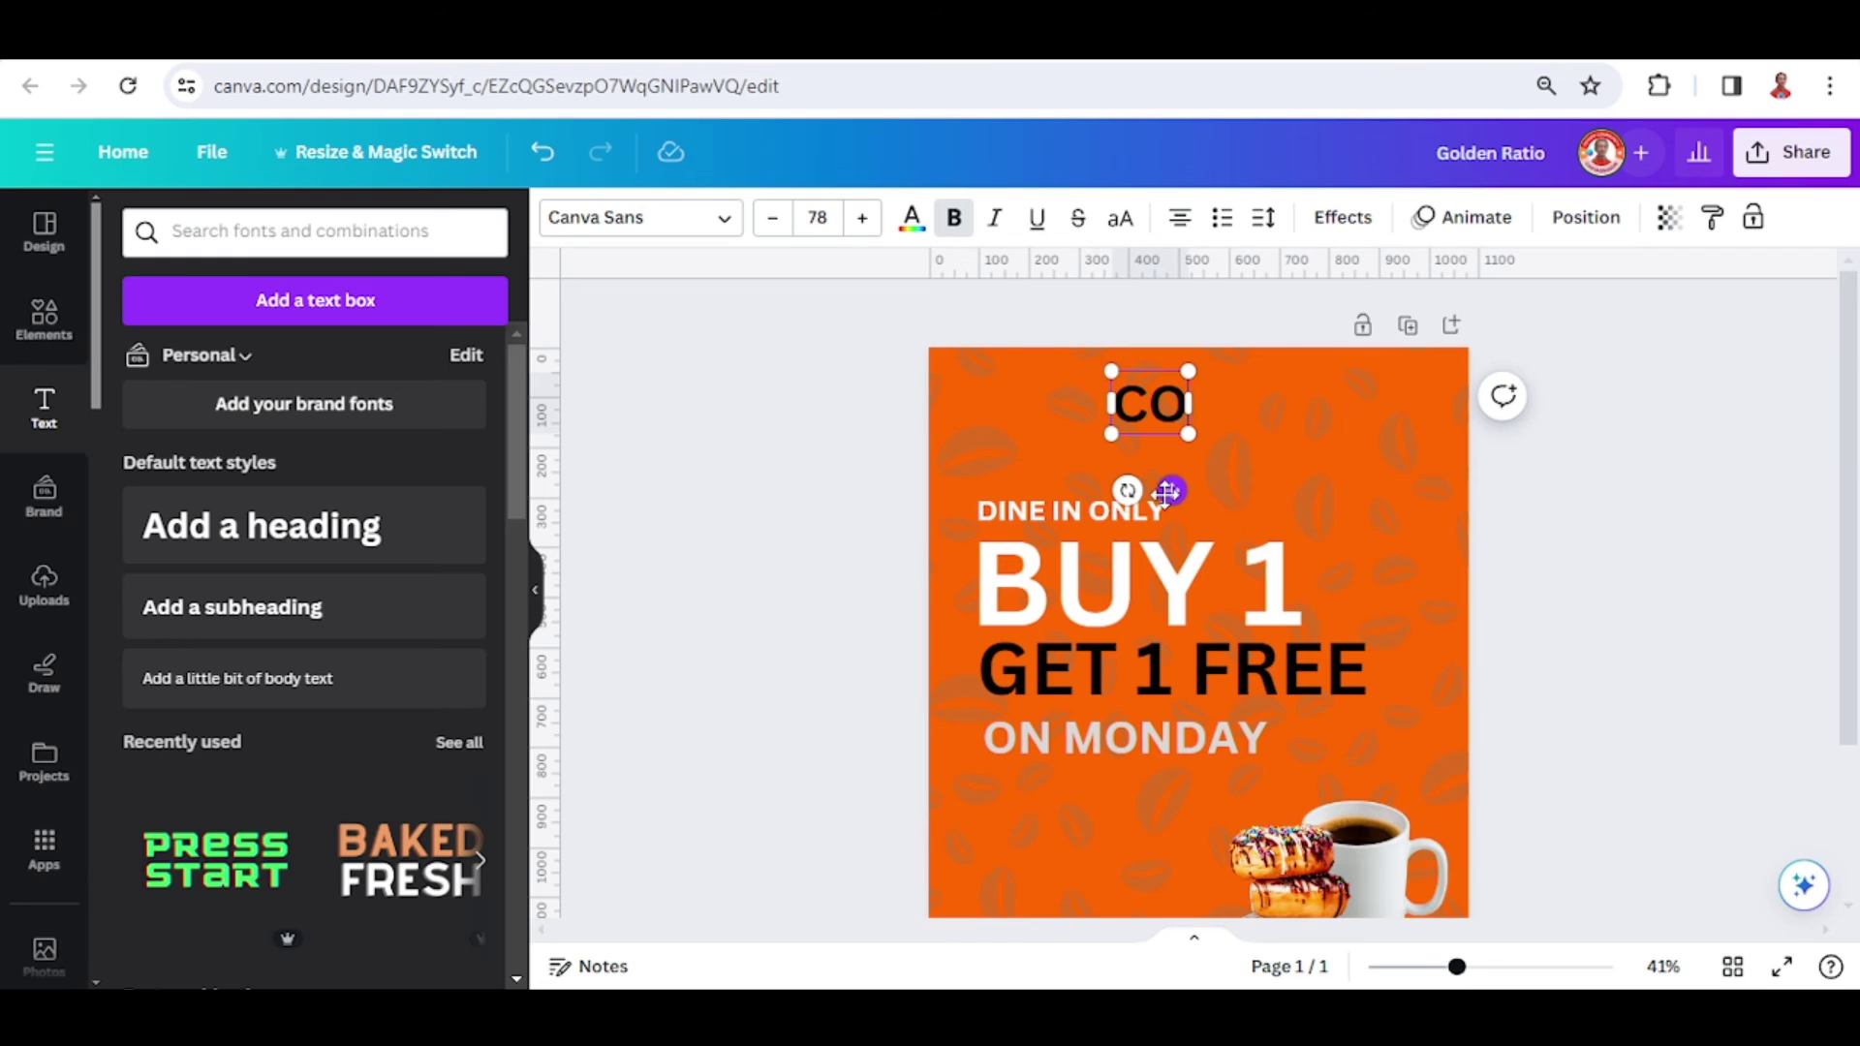
{"action": "type", "text": "DNUTS"}
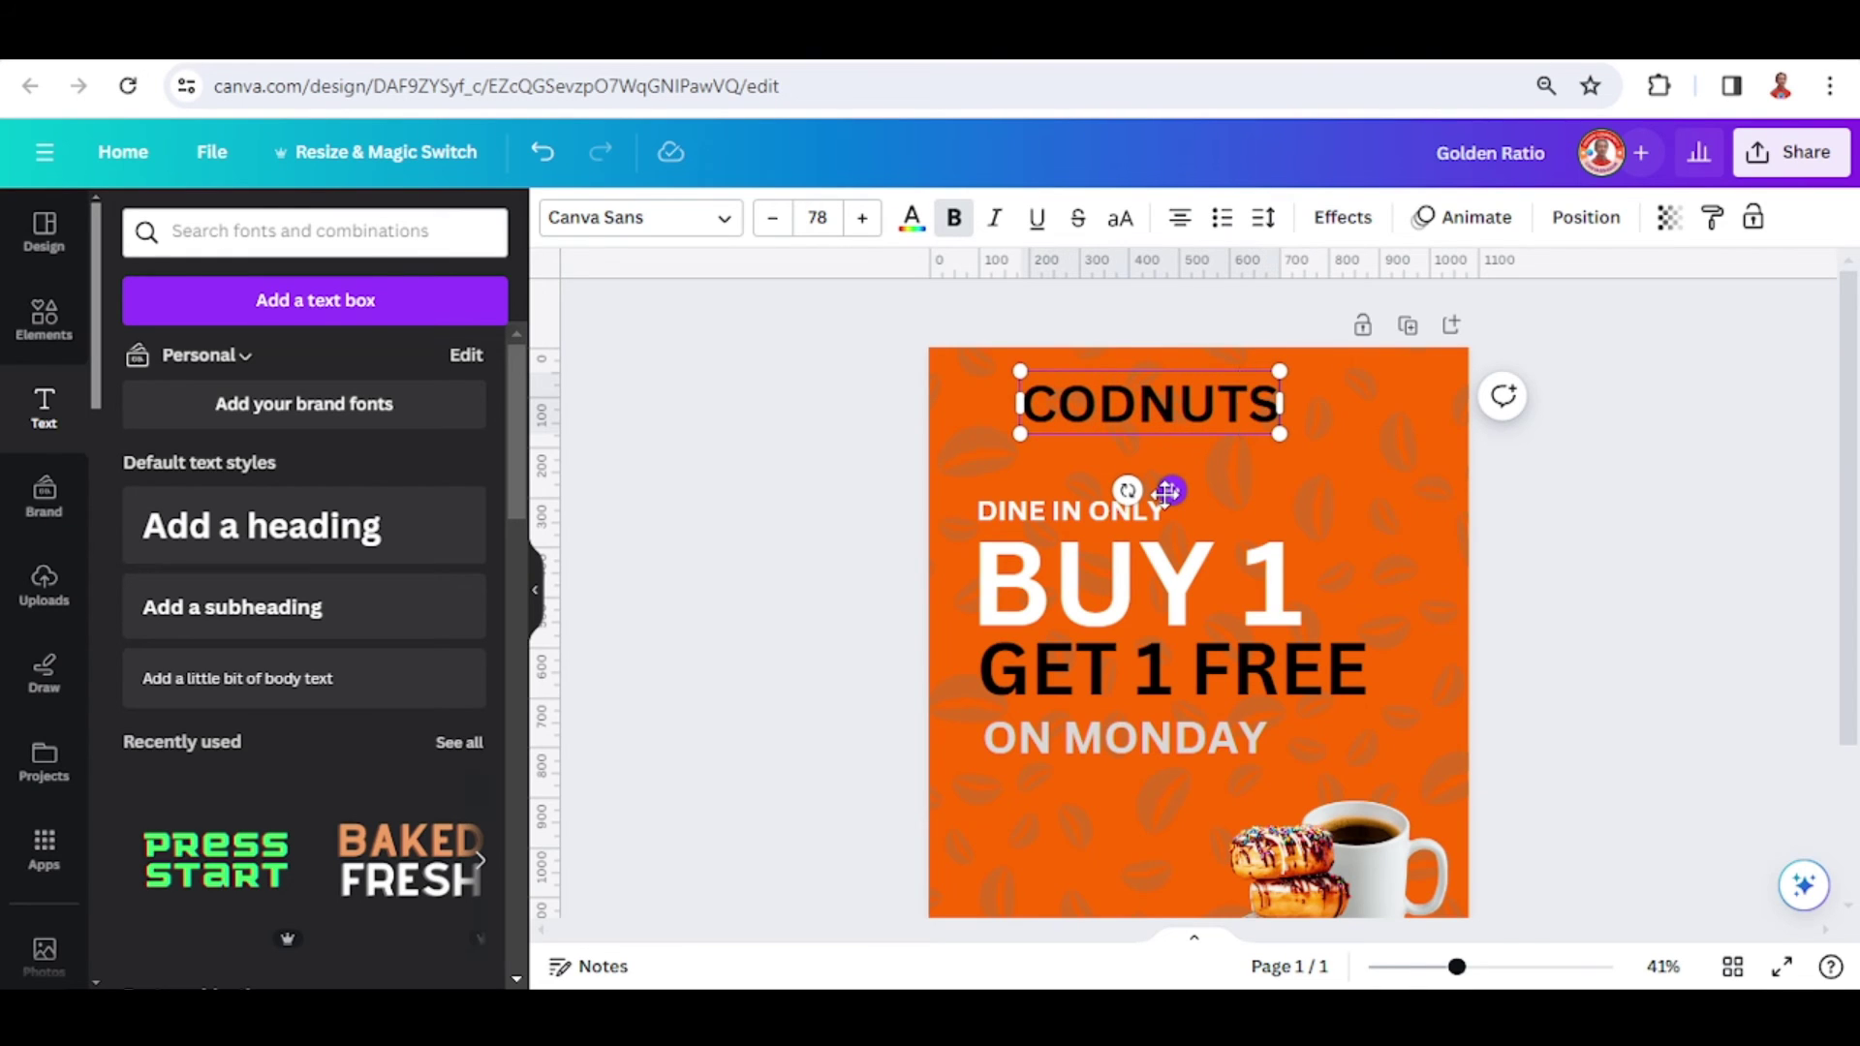
{"action": "left_click_drag", "start_coordinate": [1105, 411], "coordinate": [1145, 411]}
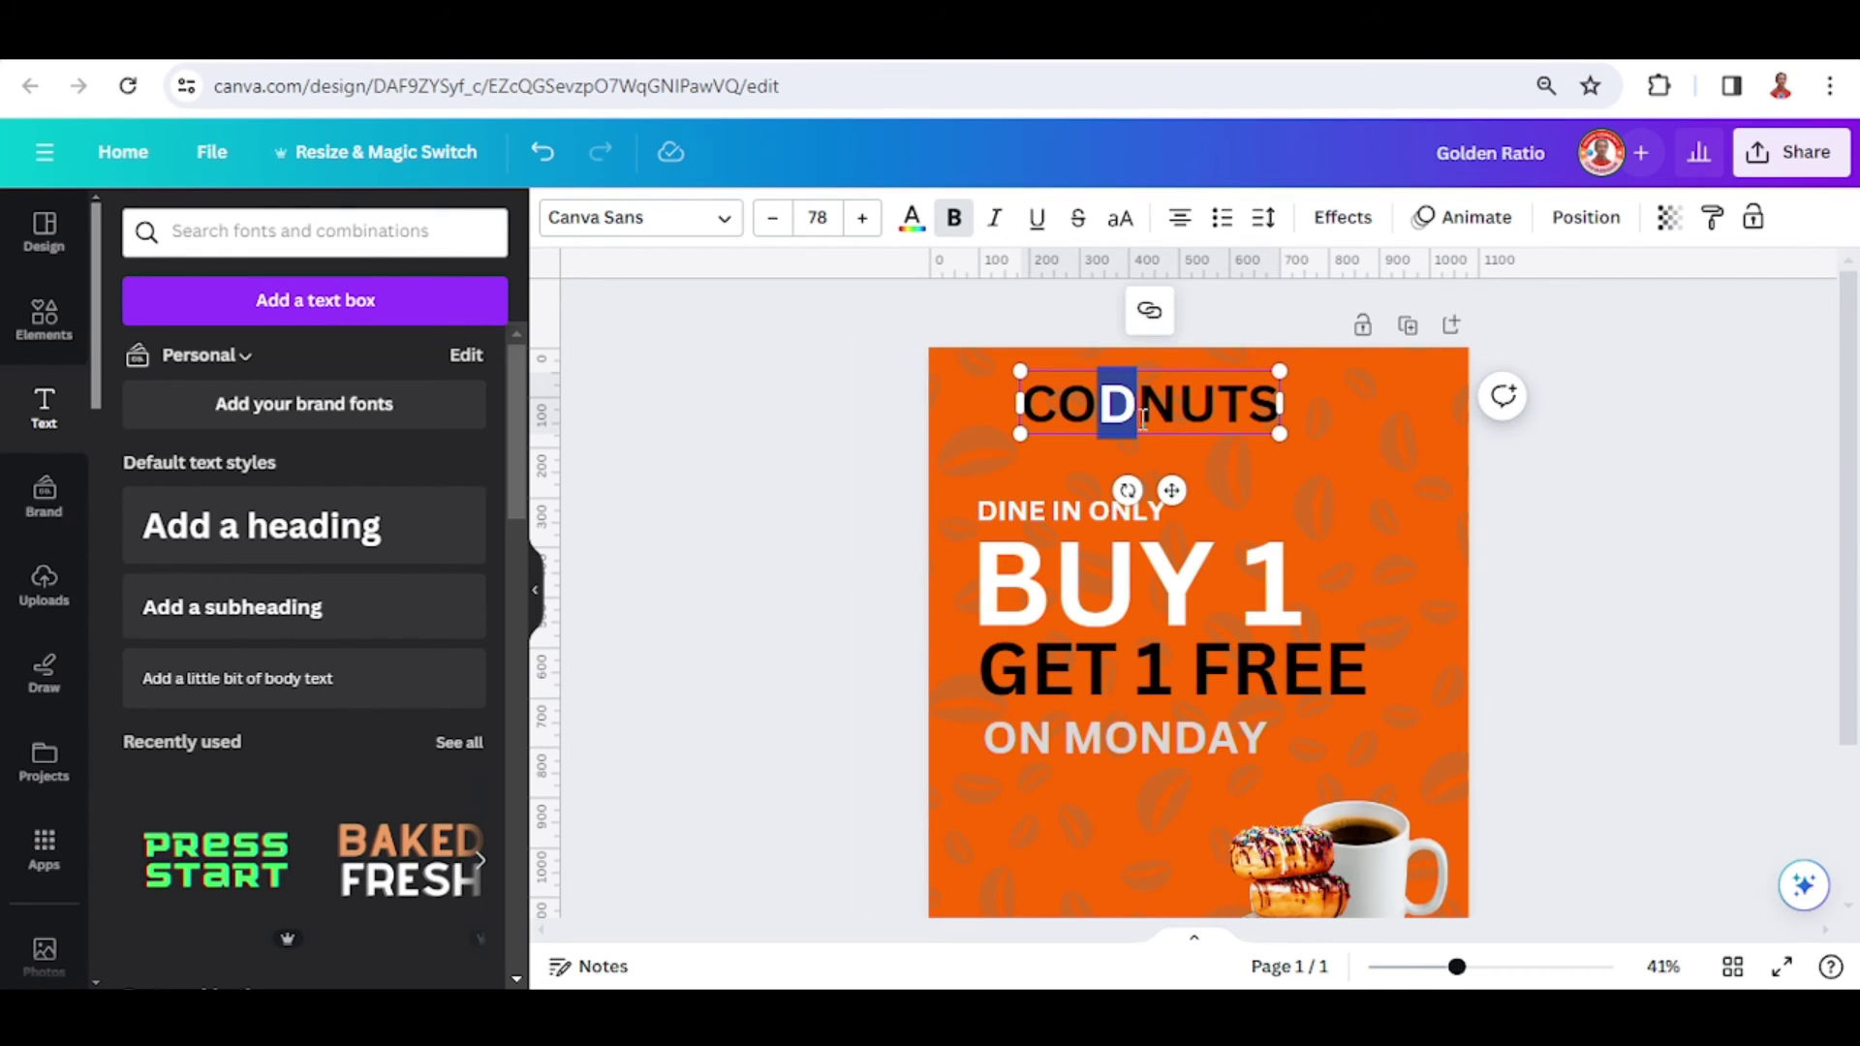
{"action": "type", "text": "F"}
{"action": "left_click", "coordinate": [639, 217]}
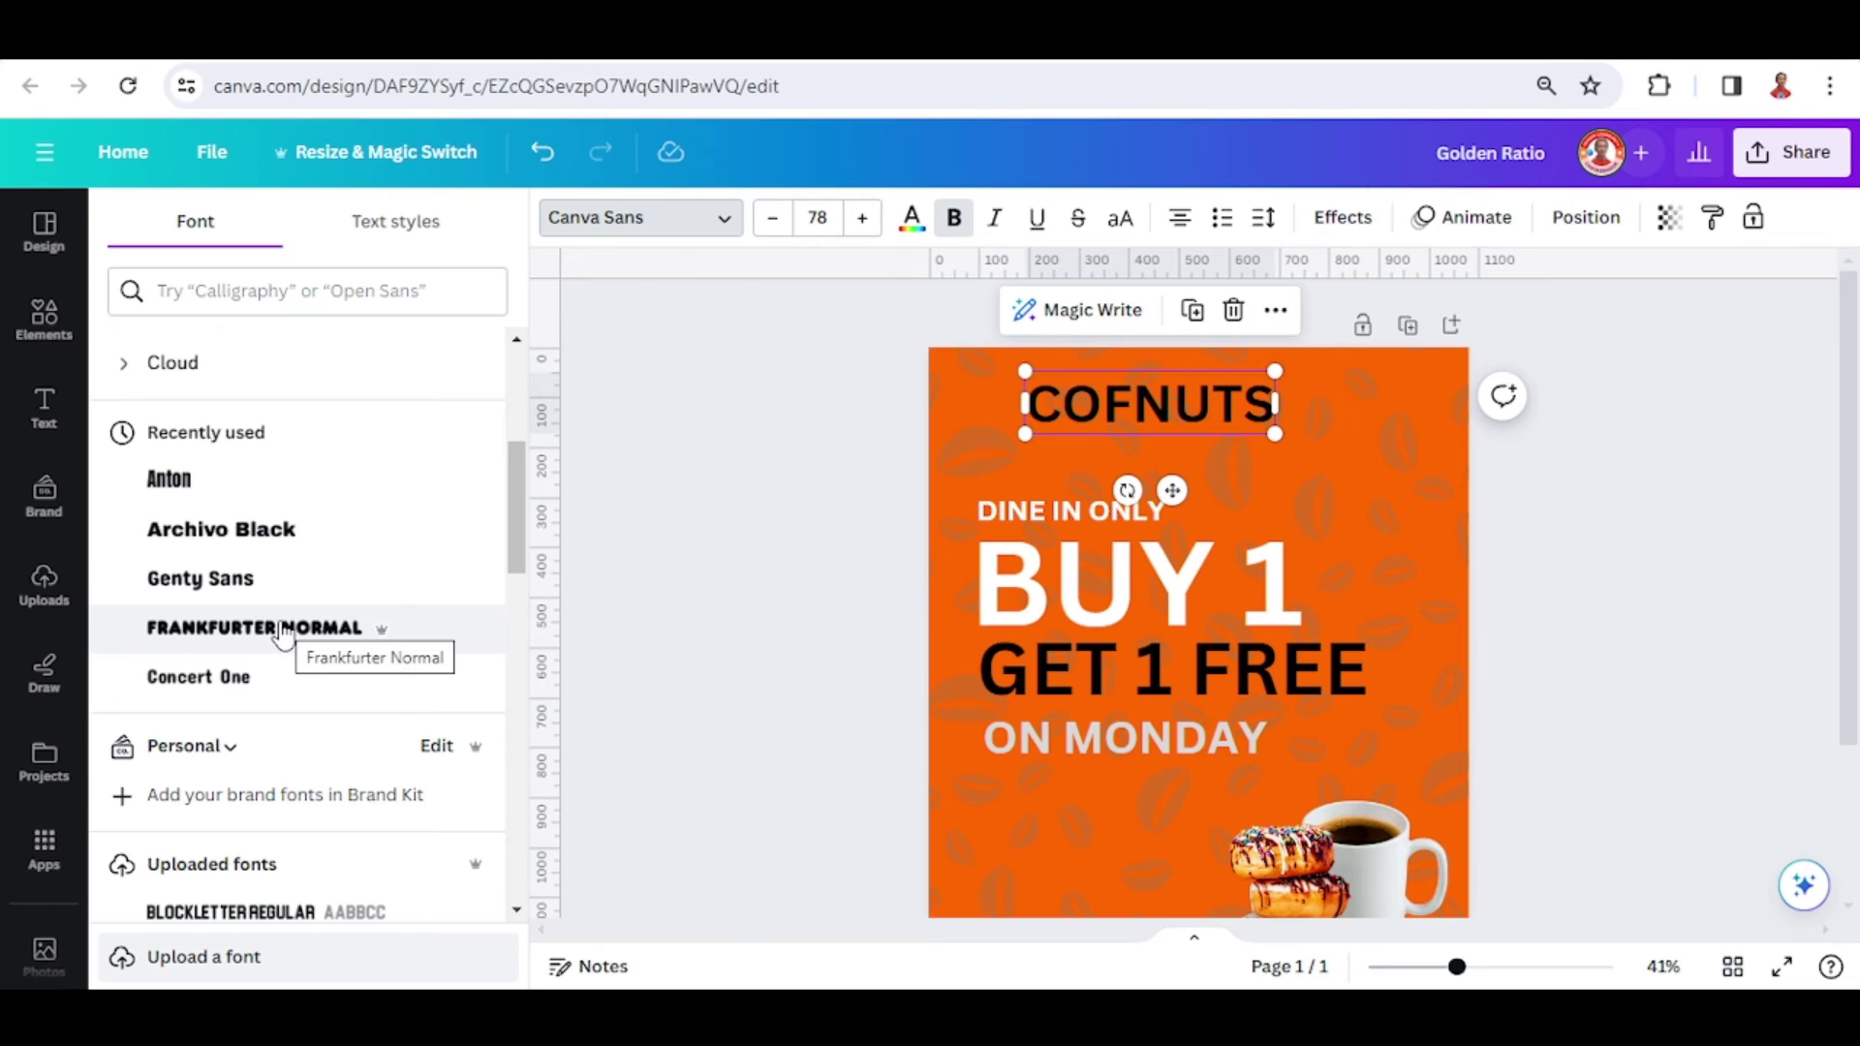
{"action": "left_click", "coordinate": [276, 632]}
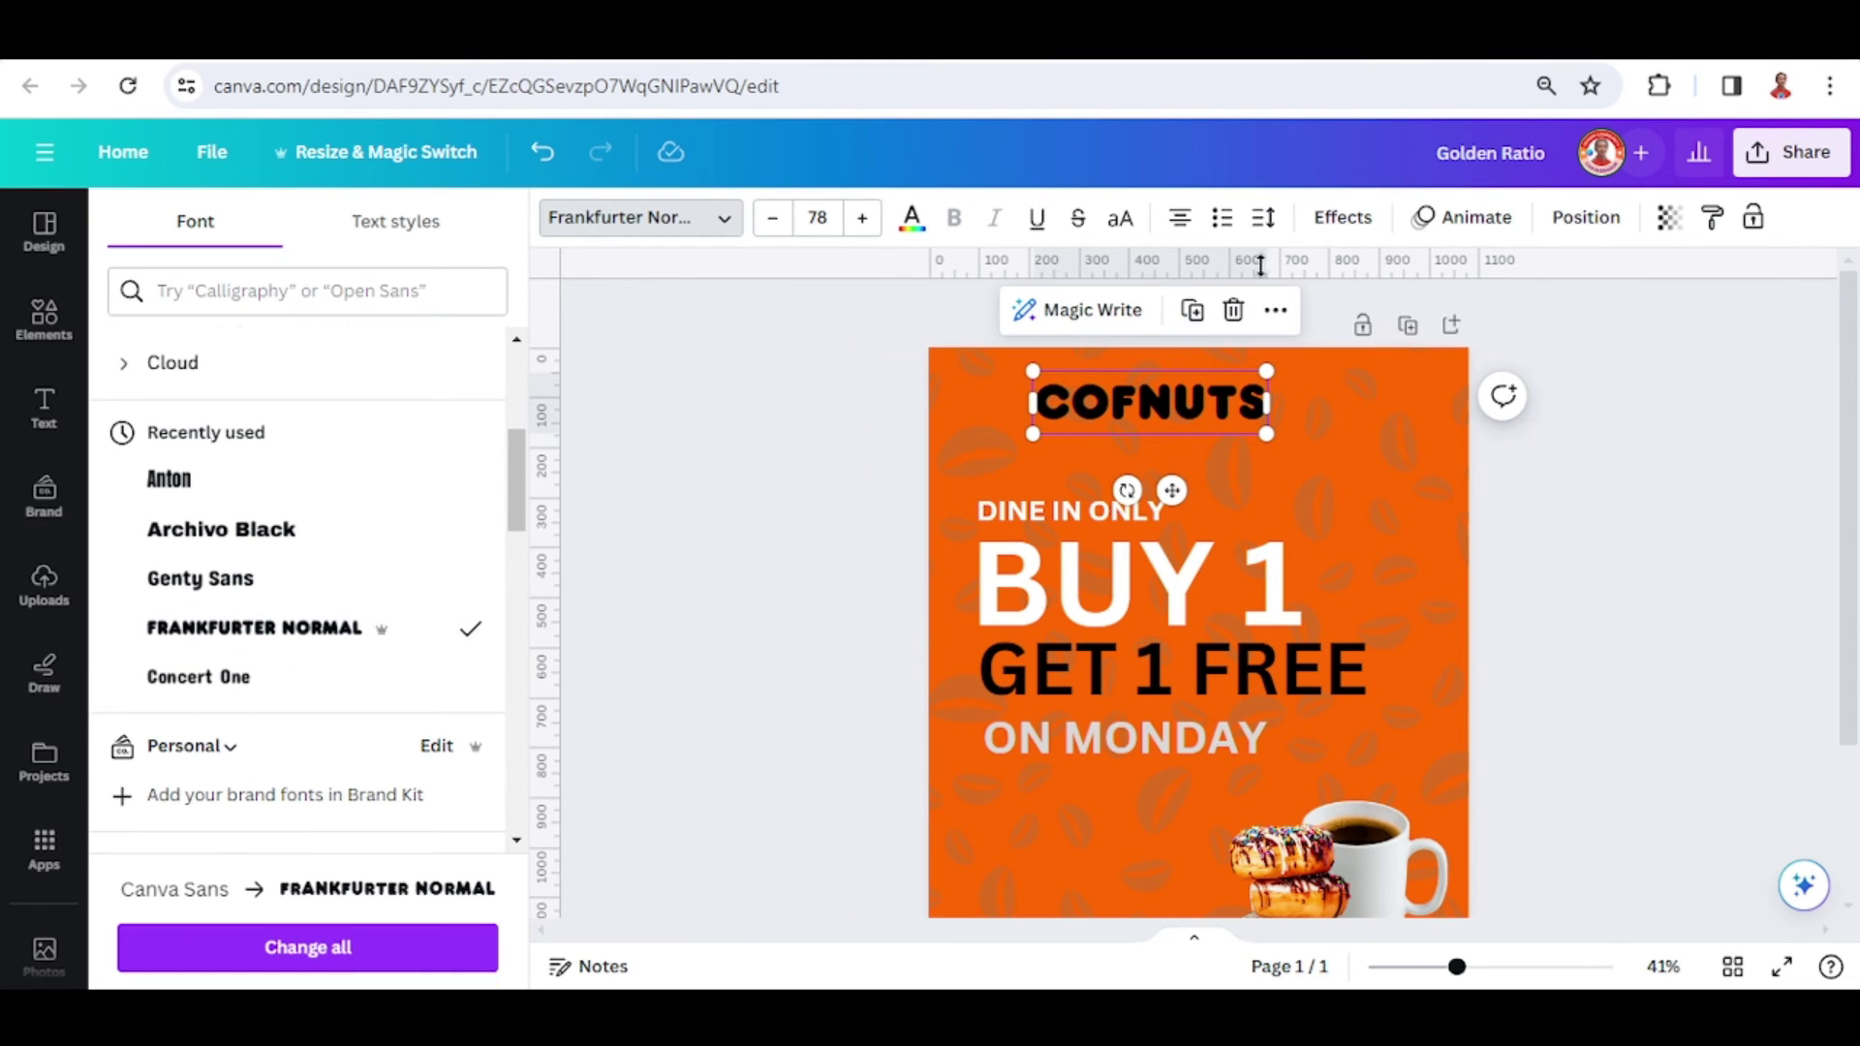
- Apply the Curve text effect to COFNUTS with a curve of -94
{"action": "left_click", "coordinate": [1342, 219]}
{"action": "scroll", "coordinate": [369, 739], "scroll_direction": "down", "scroll_amount": 3}
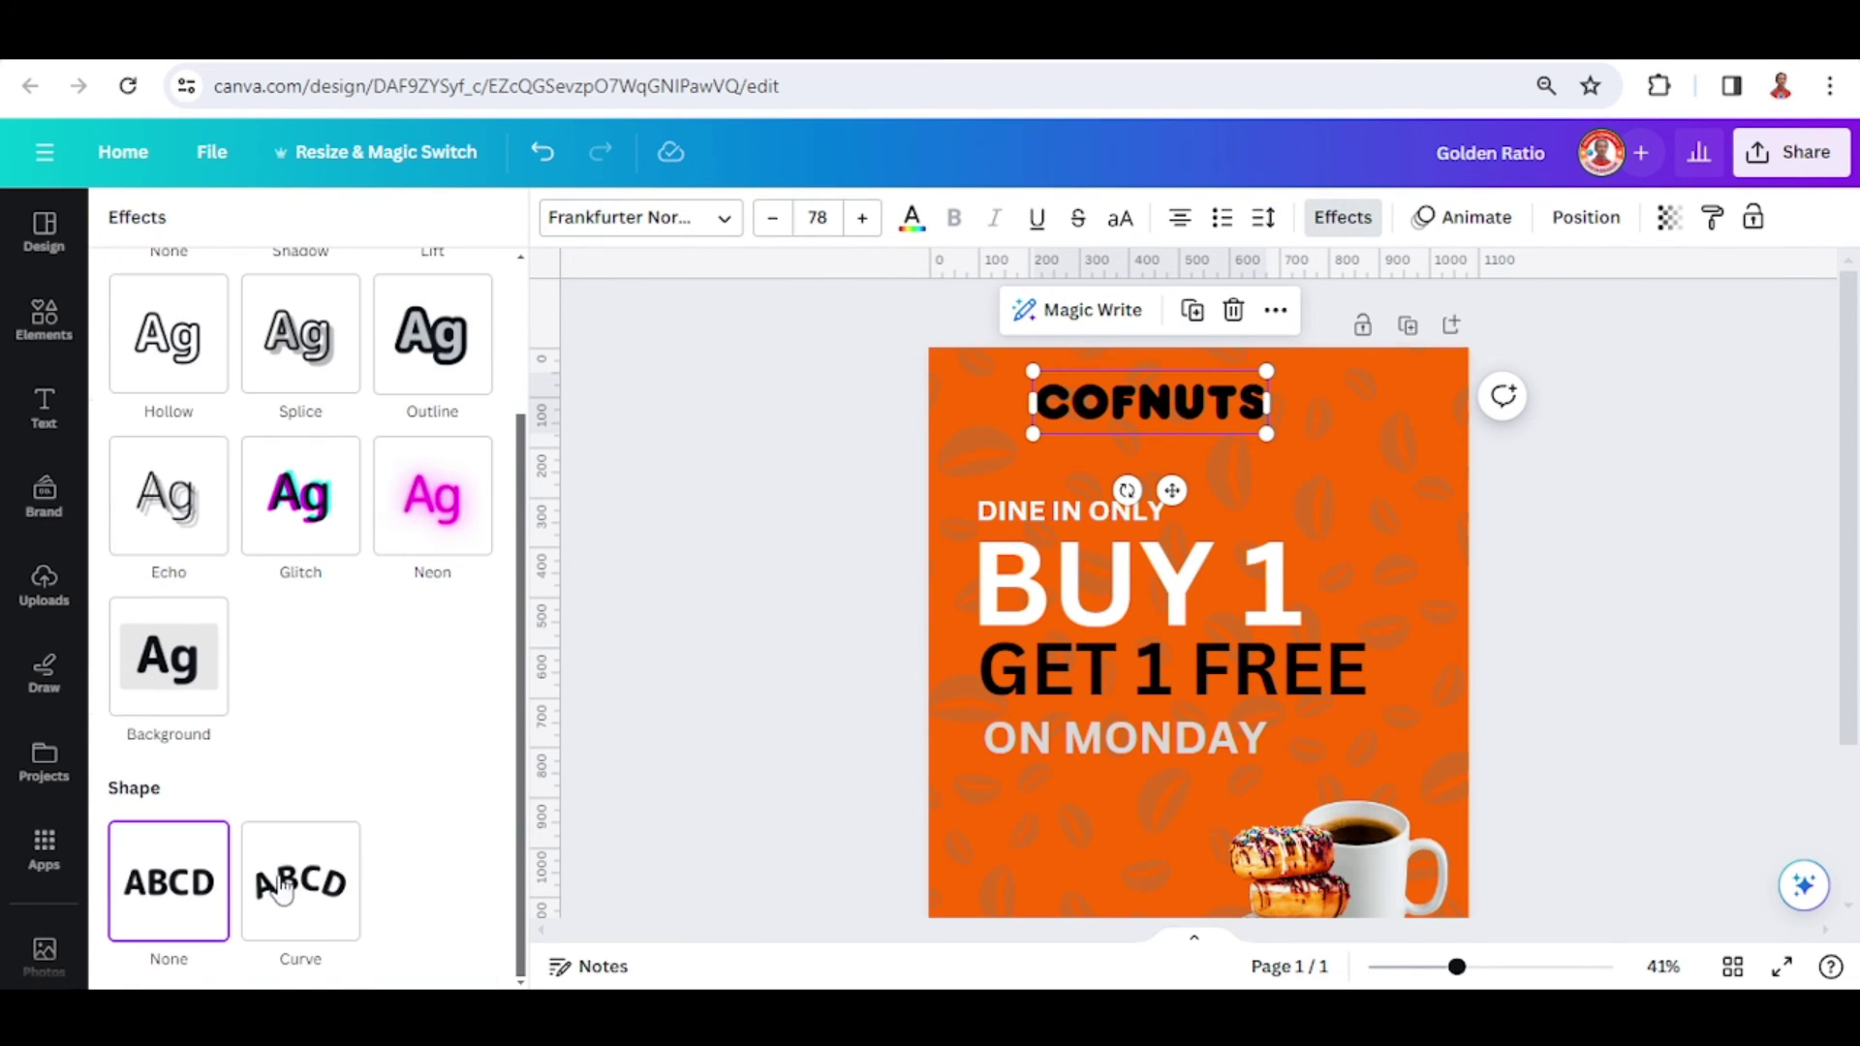
{"action": "left_click", "coordinate": [300, 882]}
{"action": "scroll", "coordinate": [399, 841], "scroll_direction": "down", "scroll_amount": 1}
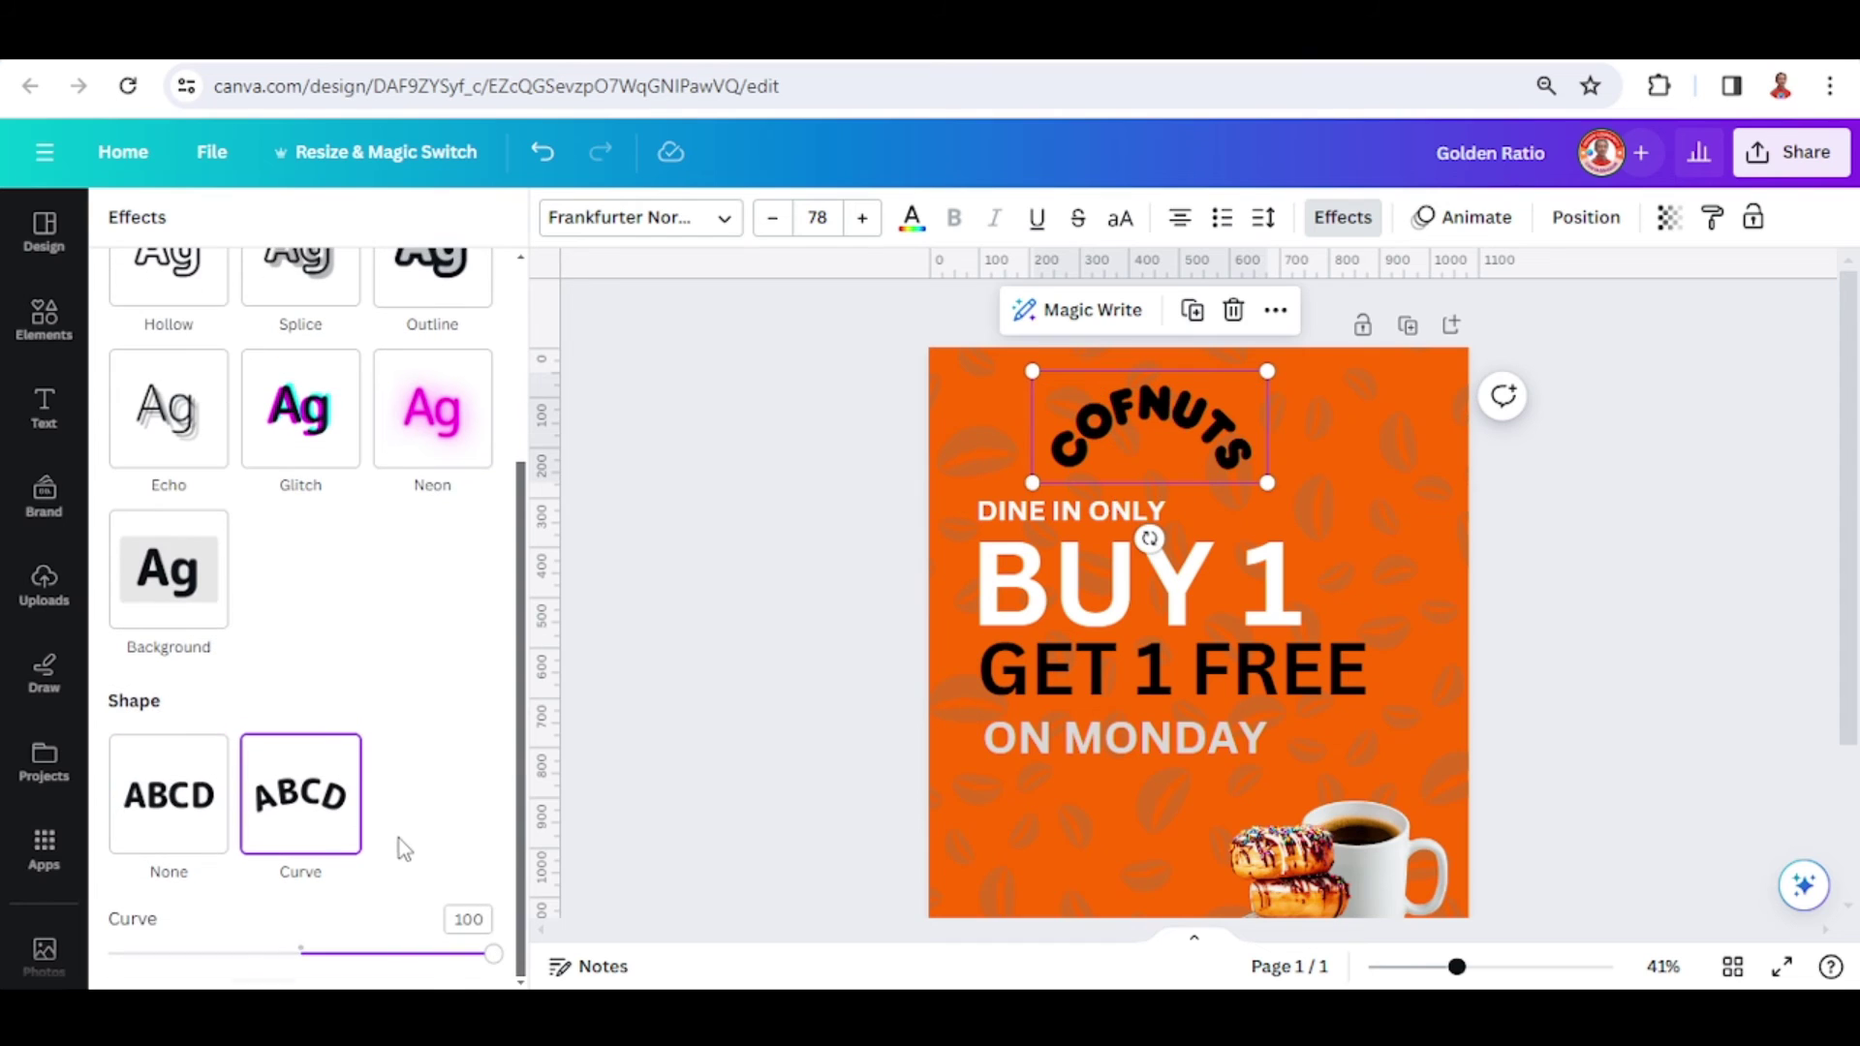
{"action": "left_click", "coordinate": [266, 957]}
{"action": "left_click_drag", "start_coordinate": [267, 957], "coordinate": [122, 957]}
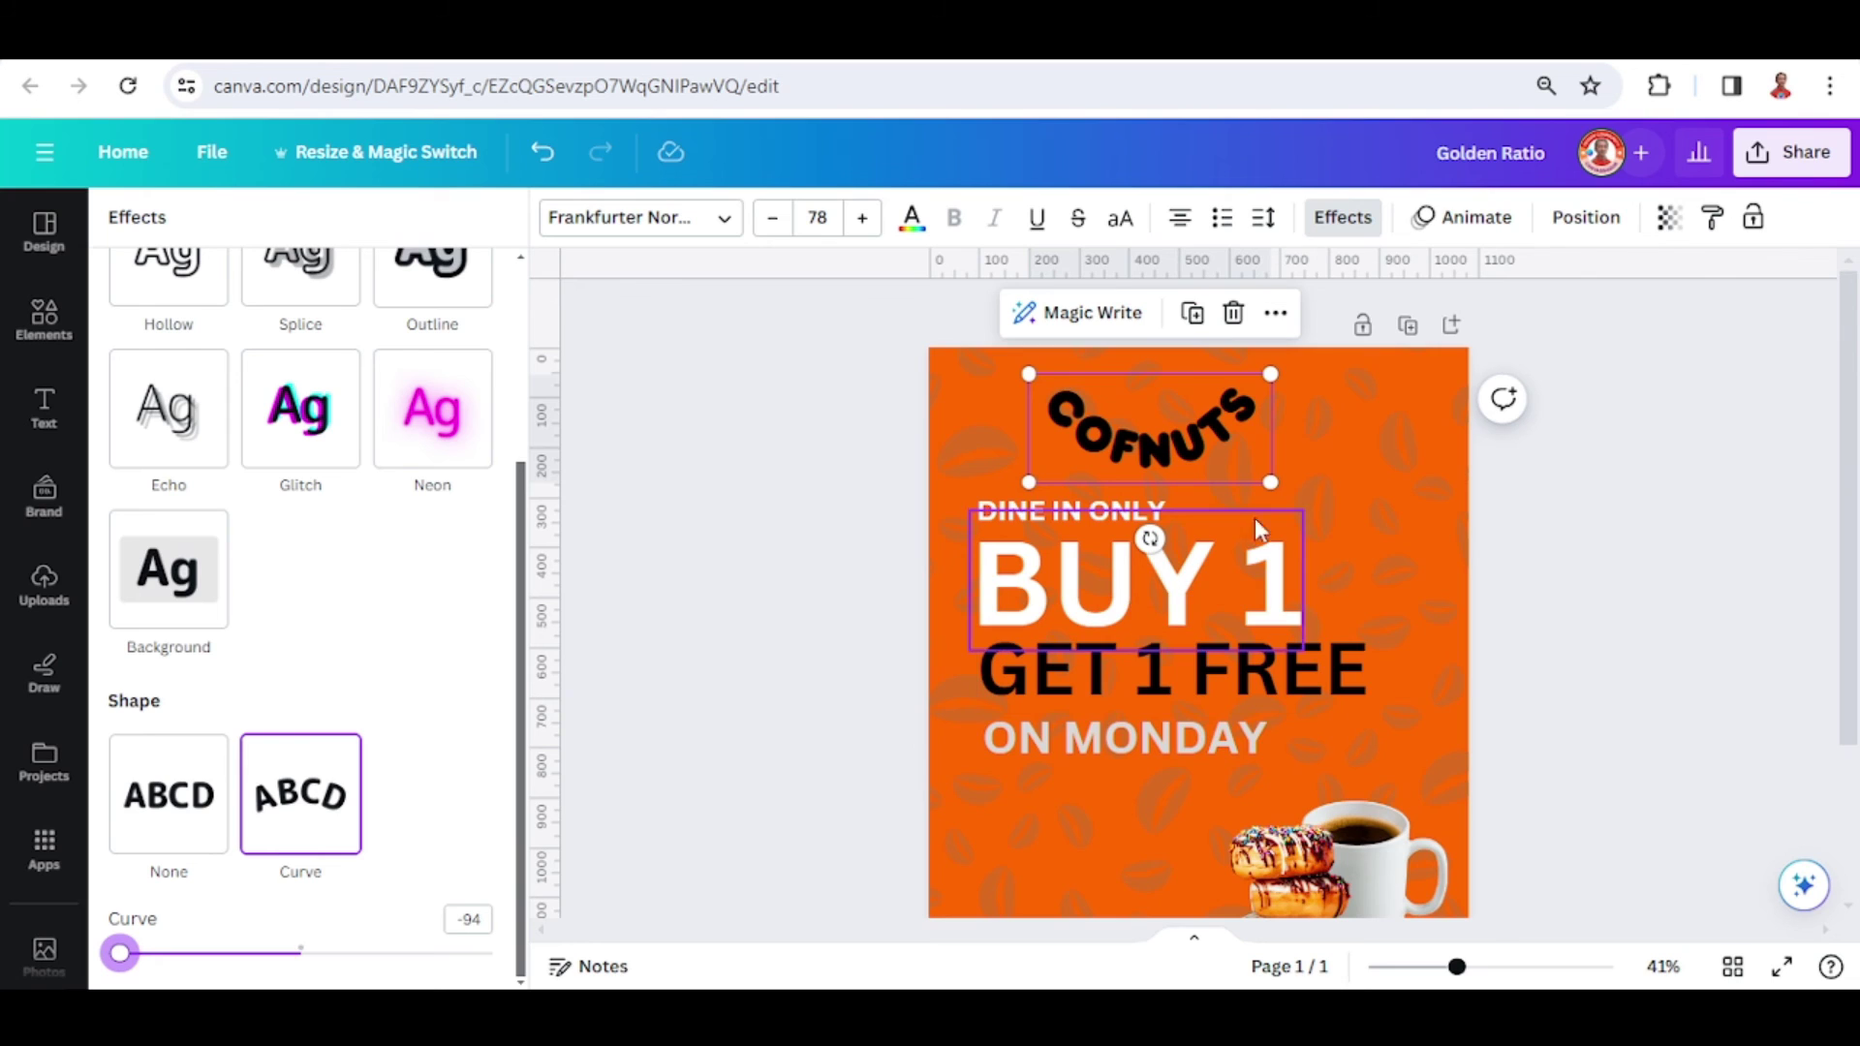
- Make COFNUTS white and place a slightly offset duplicate of it
{"action": "left_click", "coordinate": [911, 219]}
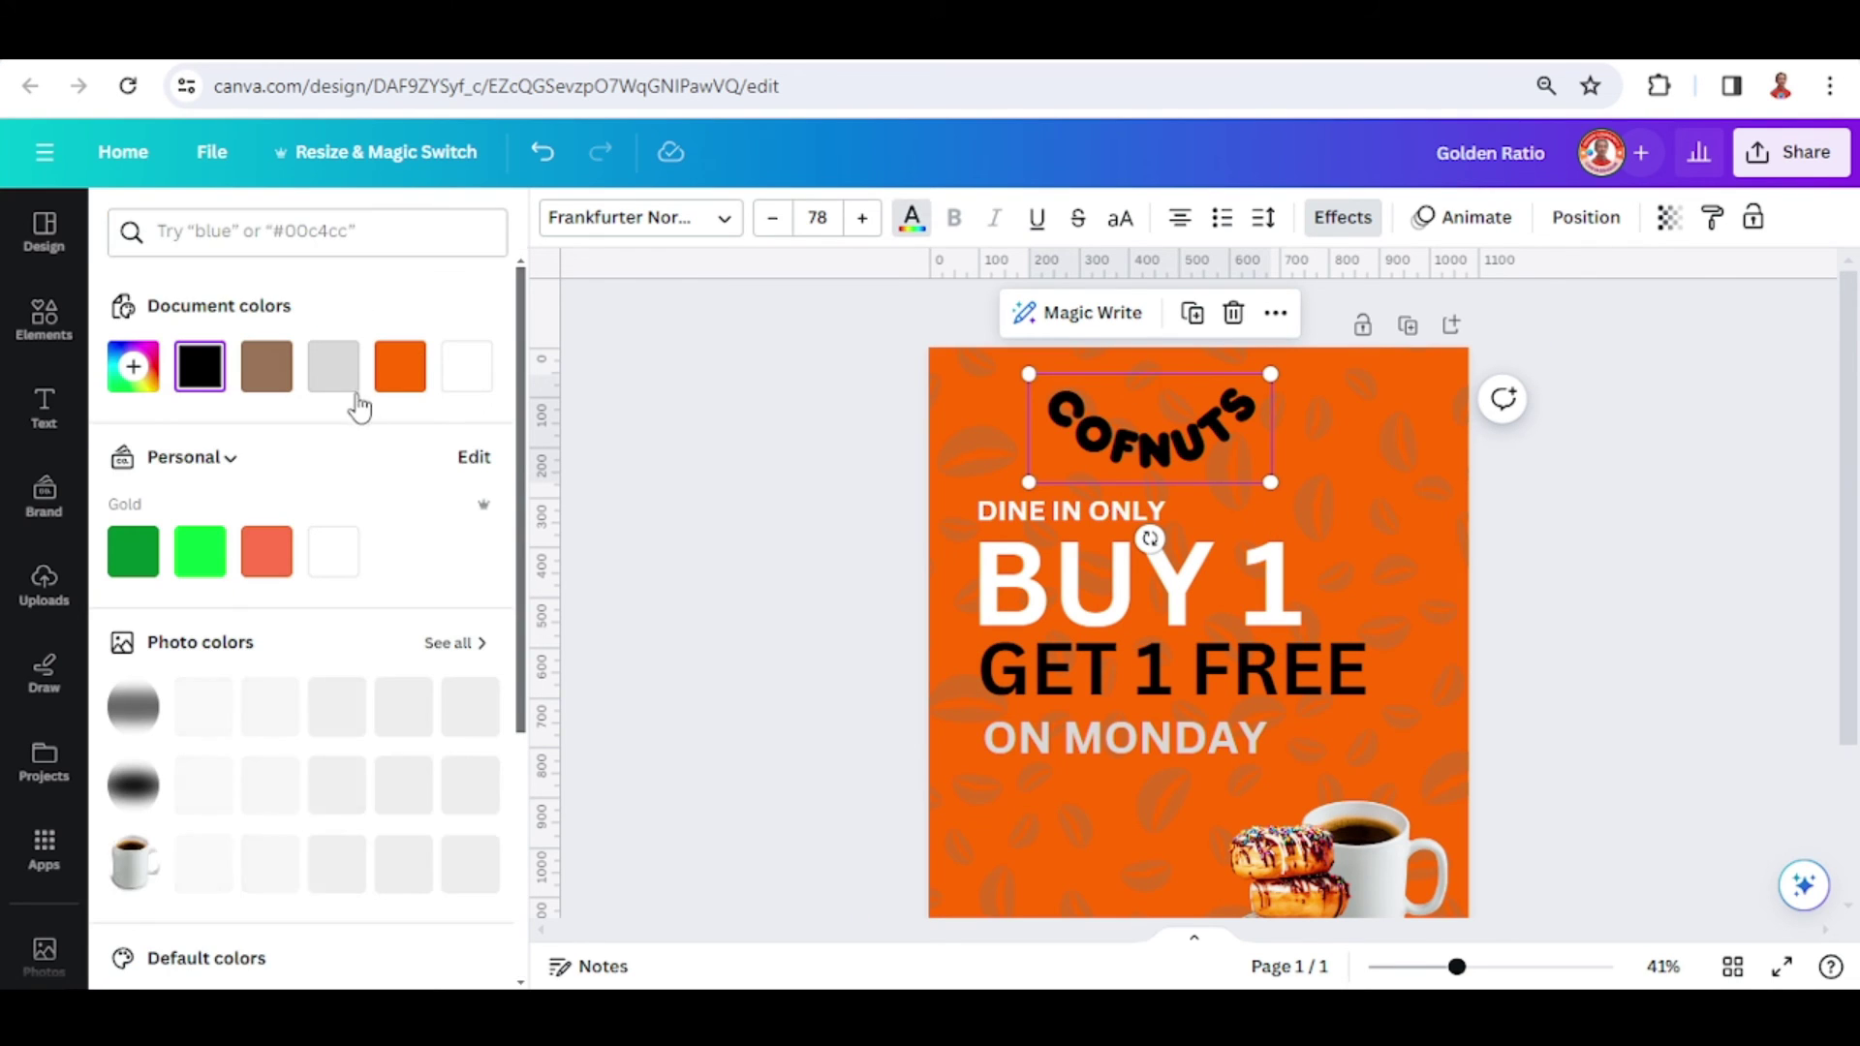
{"action": "left_click", "coordinate": [467, 367]}
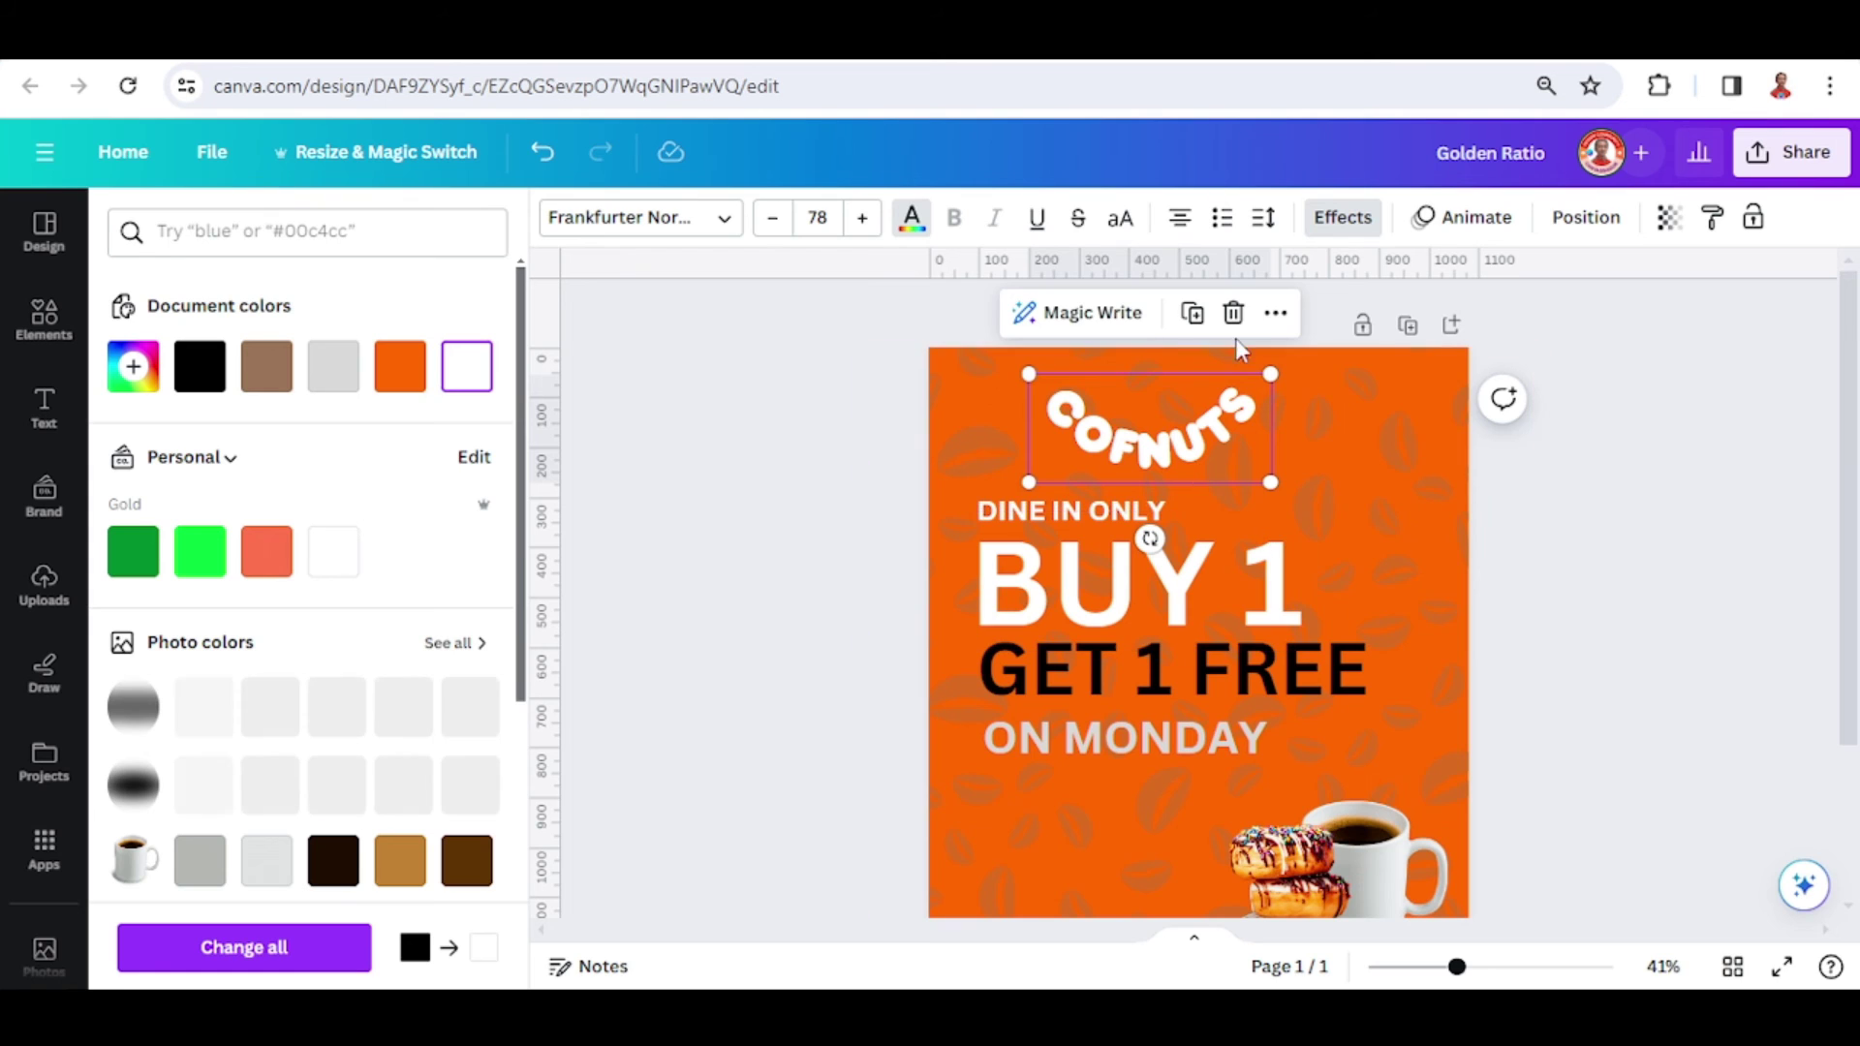
{"action": "left_click_drag", "start_coordinate": [1191, 378], "coordinate": [1199, 386]}
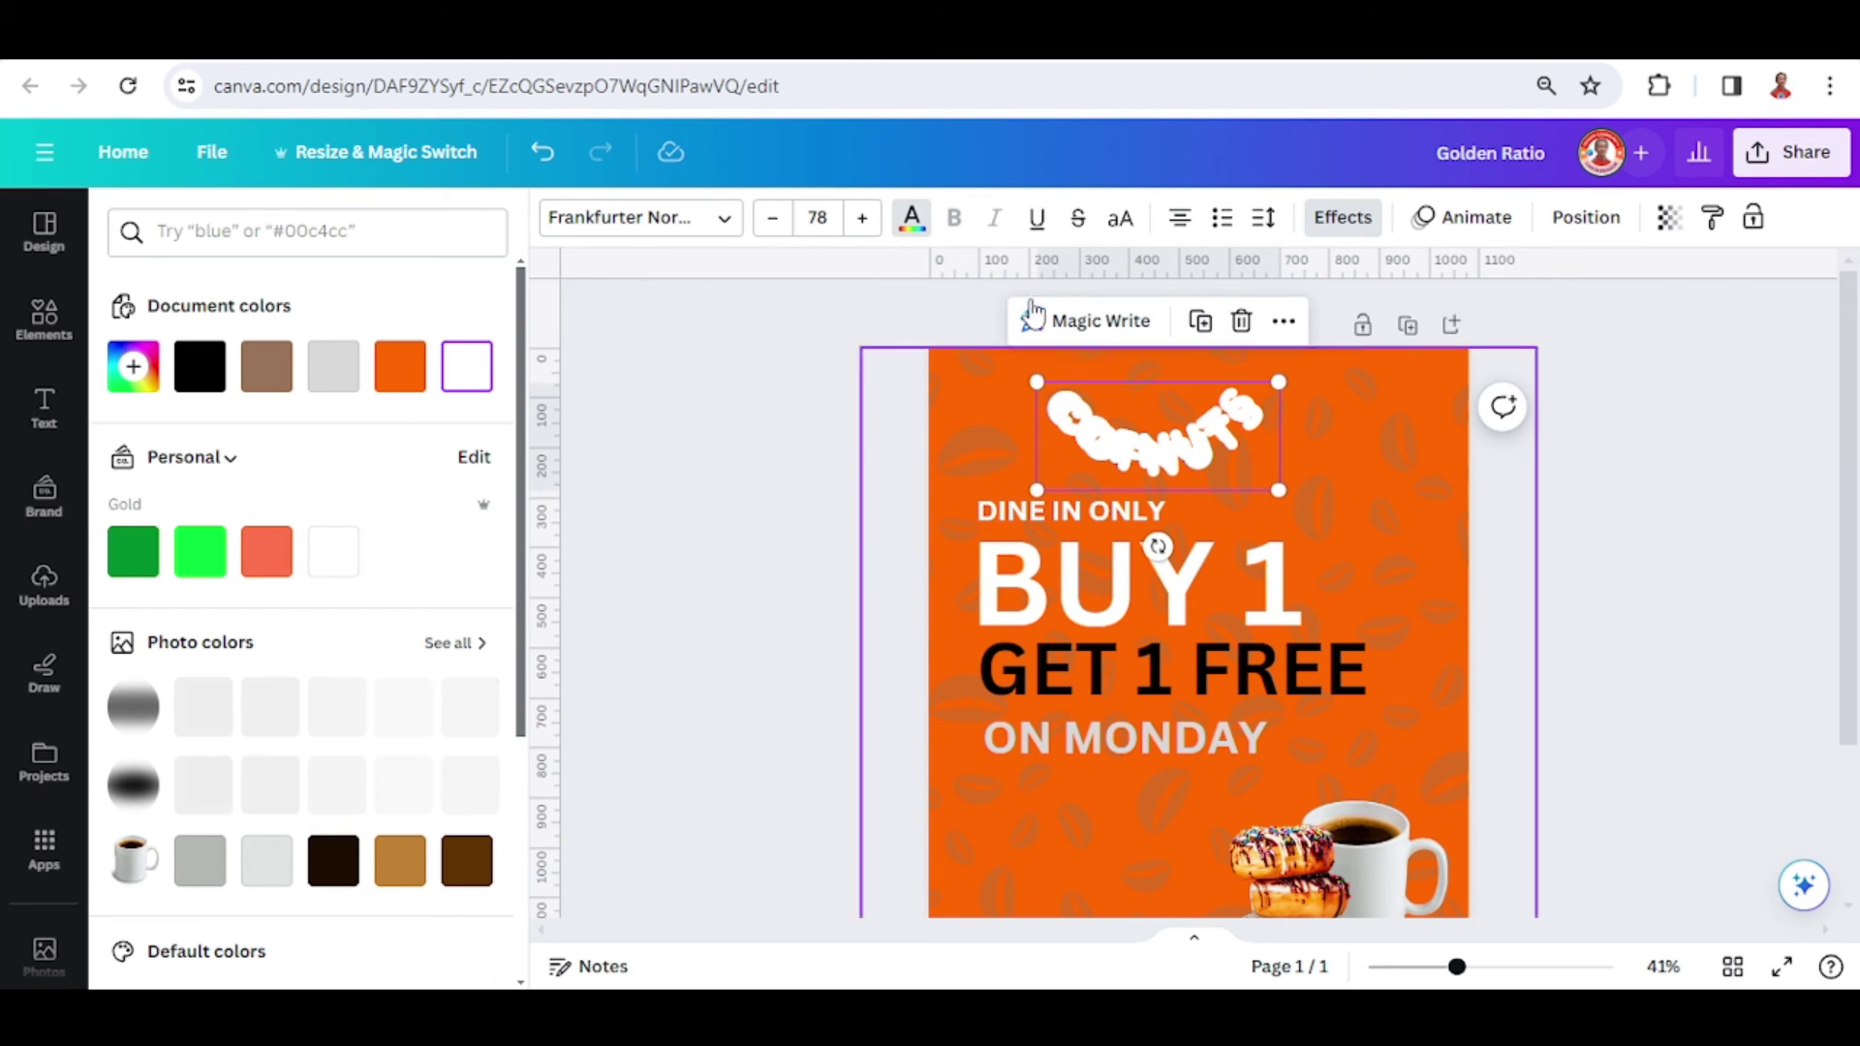
- Set the copied text's effect shape to None so it is no longer curved
{"action": "left_click", "coordinate": [1341, 217]}
{"action": "left_click", "coordinate": [1341, 217]}
{"action": "left_click", "coordinate": [1343, 231]}
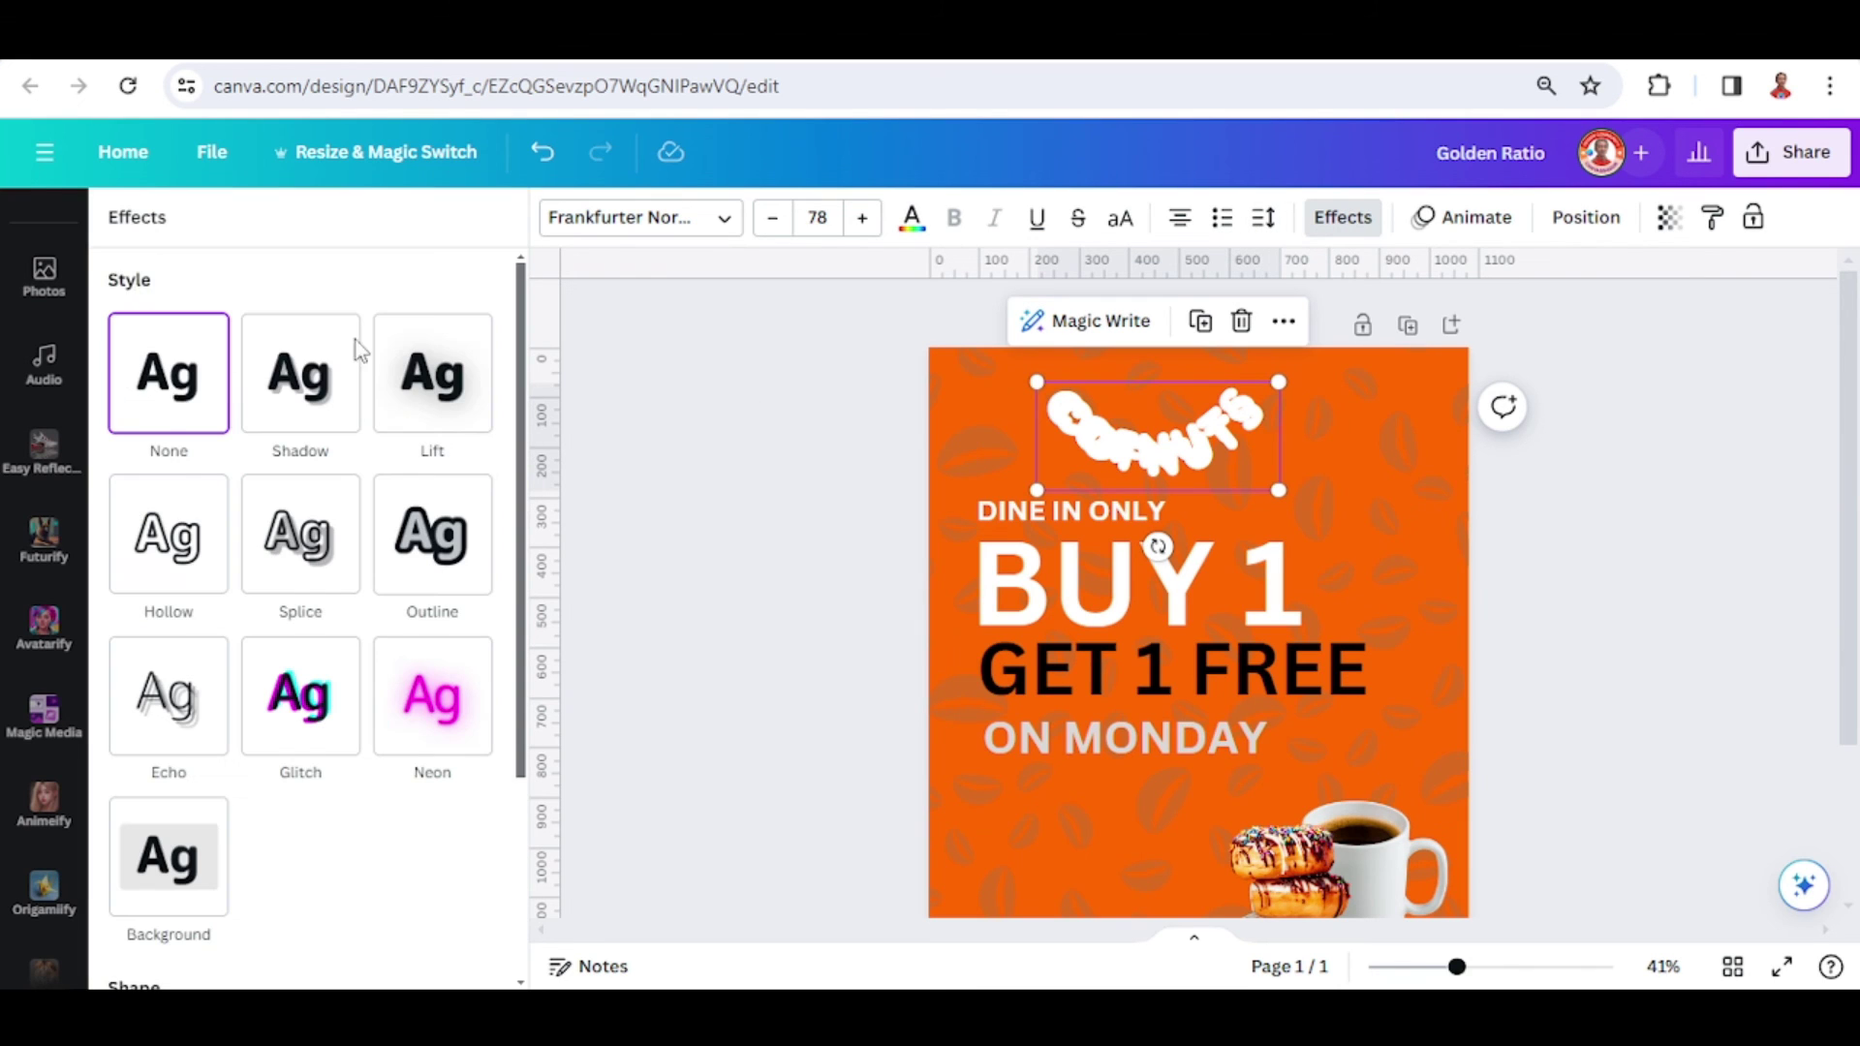
{"action": "scroll", "coordinate": [181, 479], "scroll_direction": "down", "scroll_amount": 3}
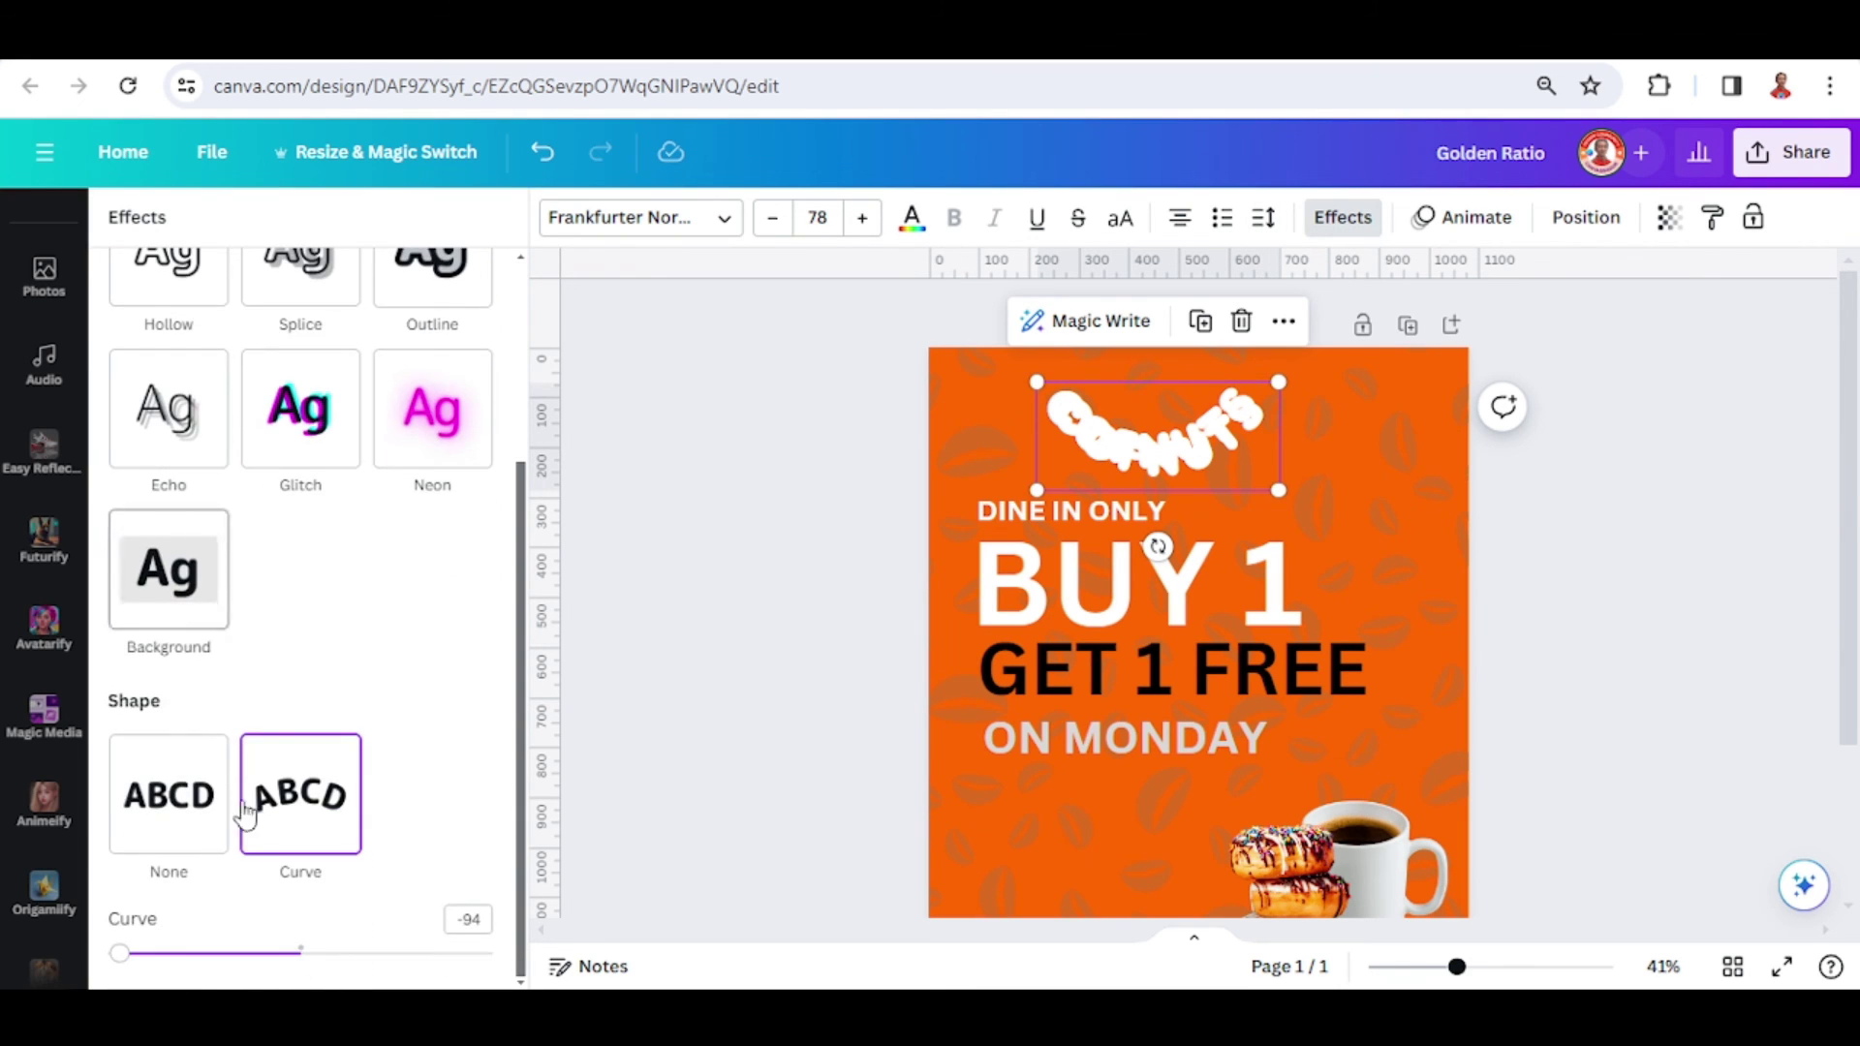
{"action": "left_click", "coordinate": [167, 797]}
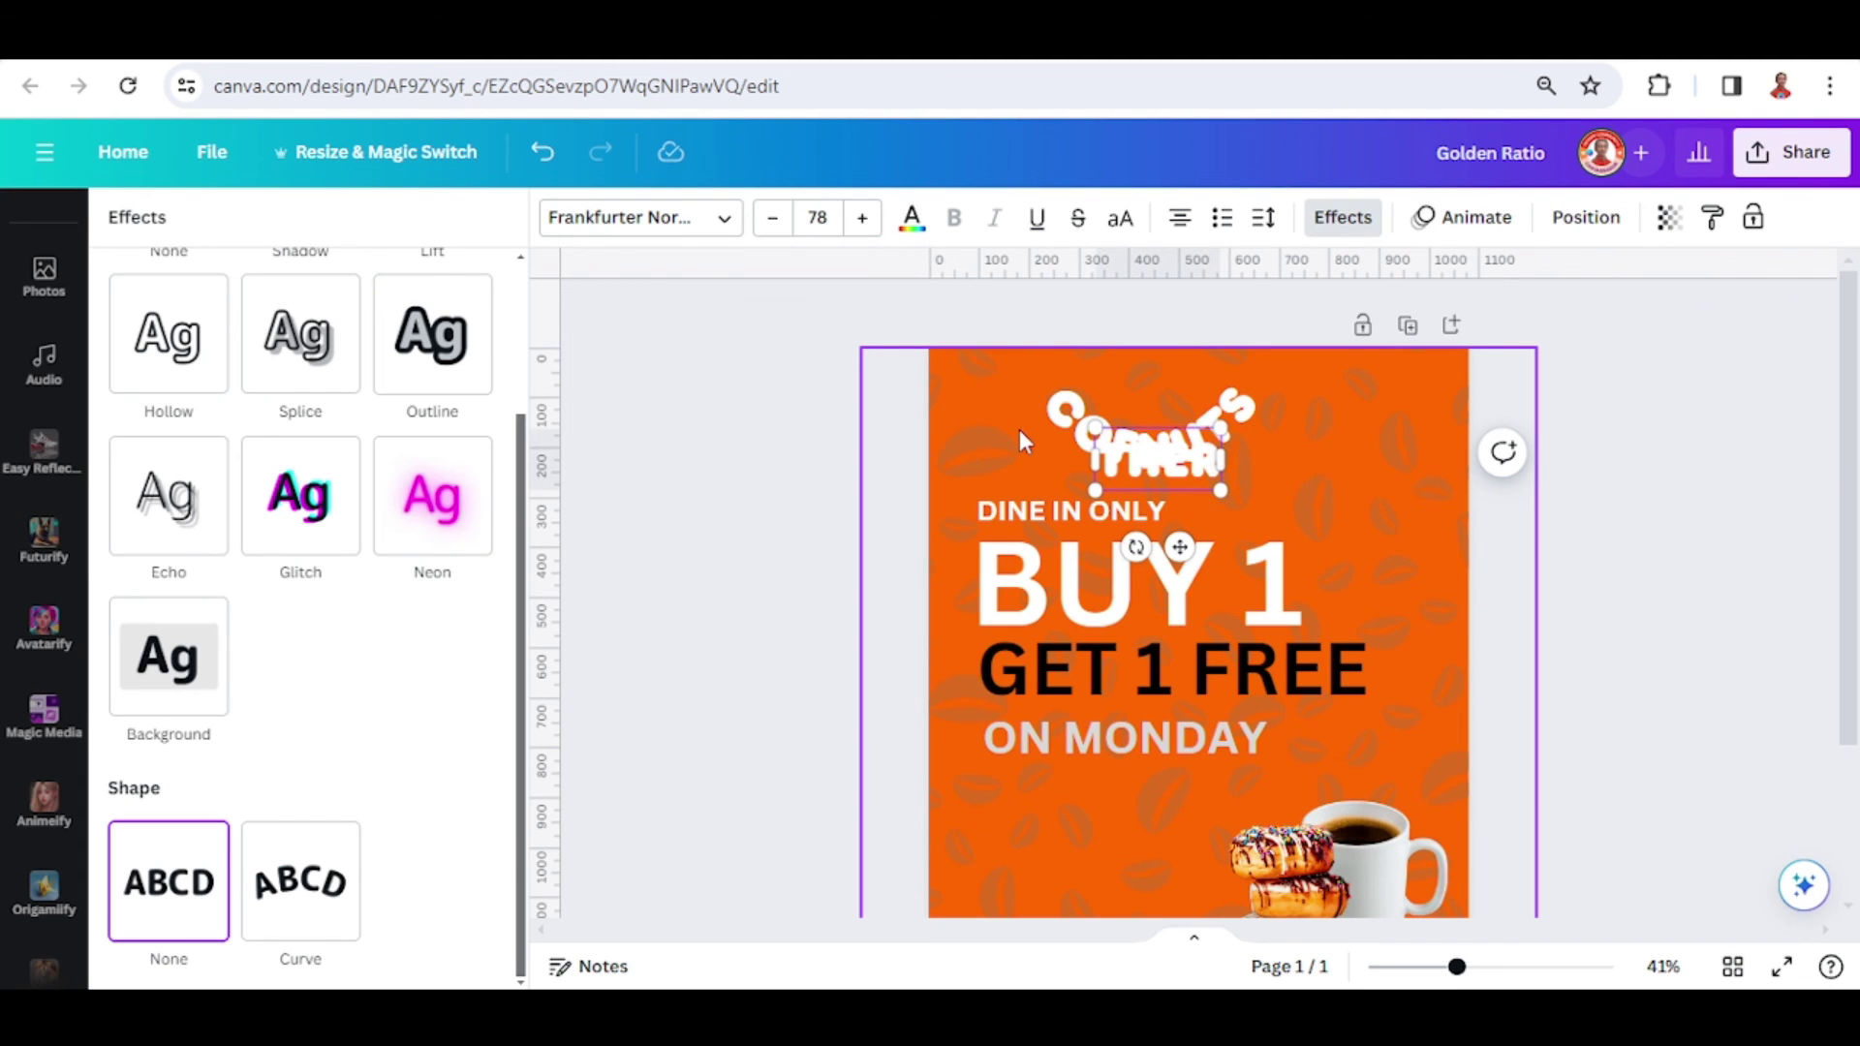
- Make THE black and move it up inside the COFNUTS arc
{"action": "key", "text": "ctrl+a"}
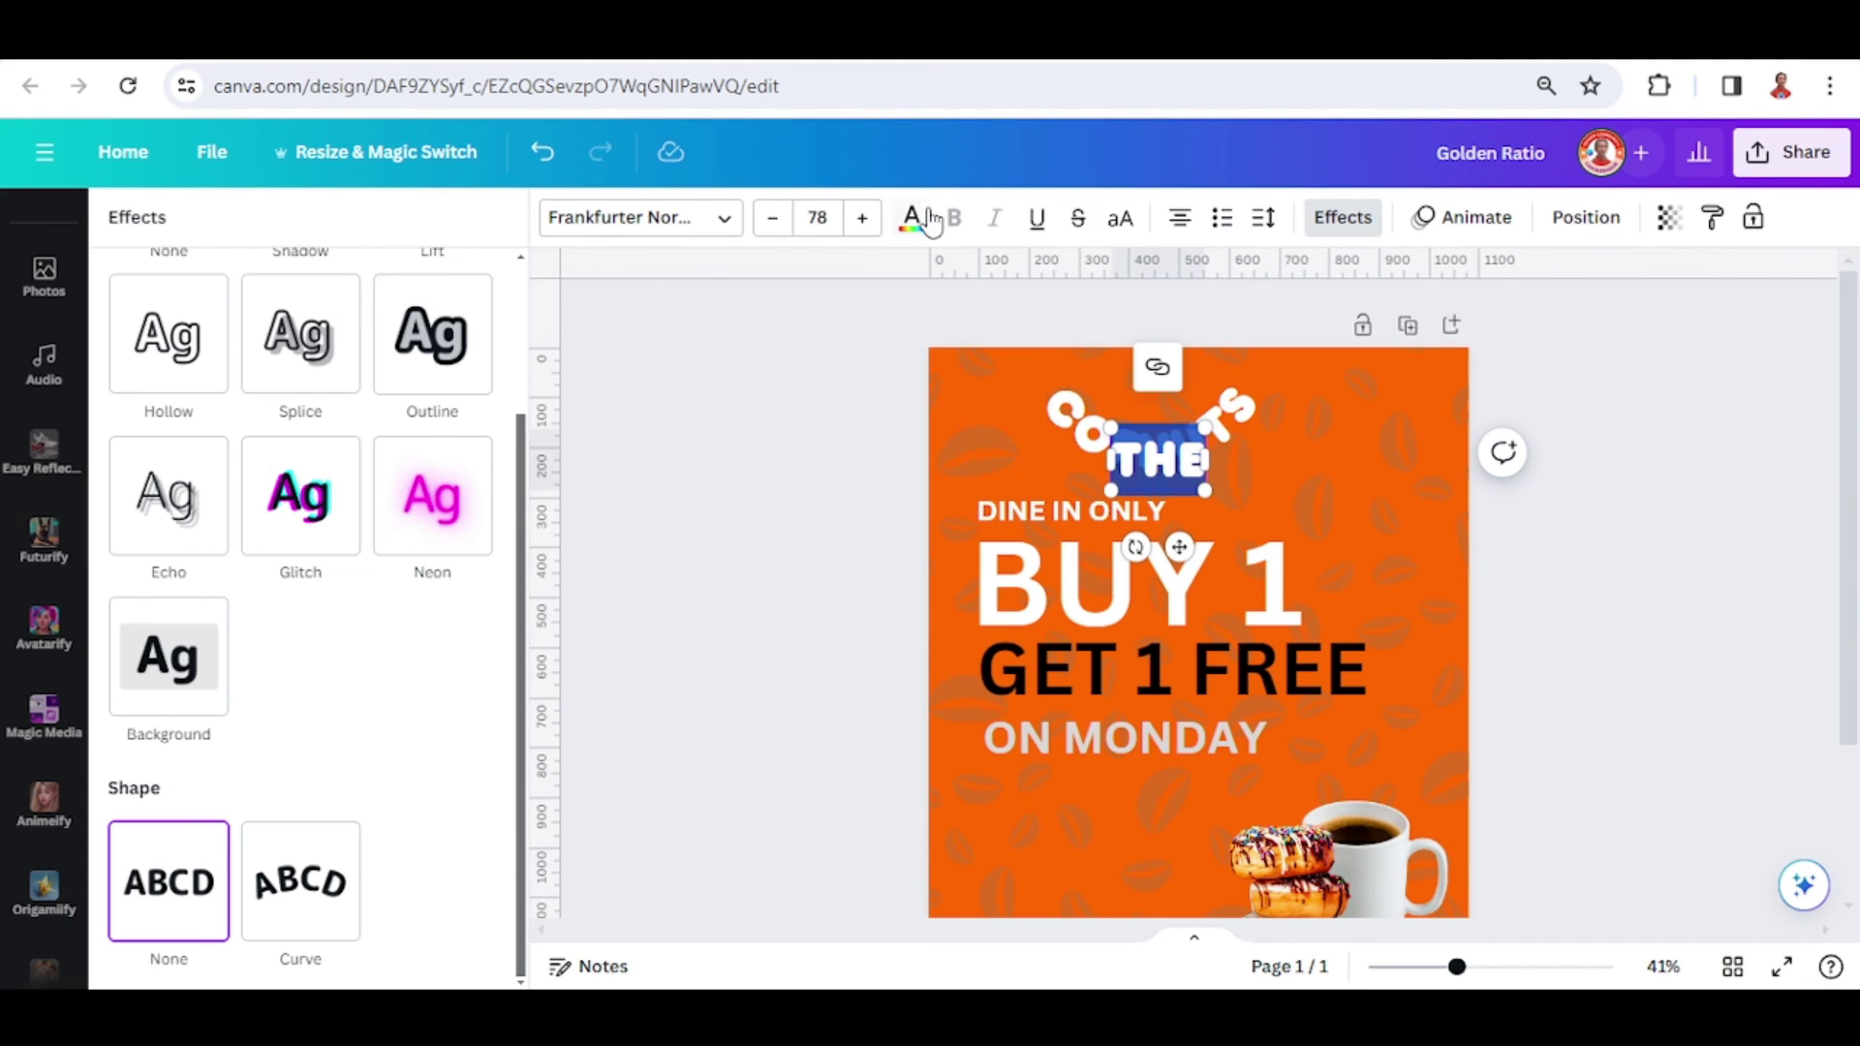
{"action": "left_click", "coordinate": [200, 366]}
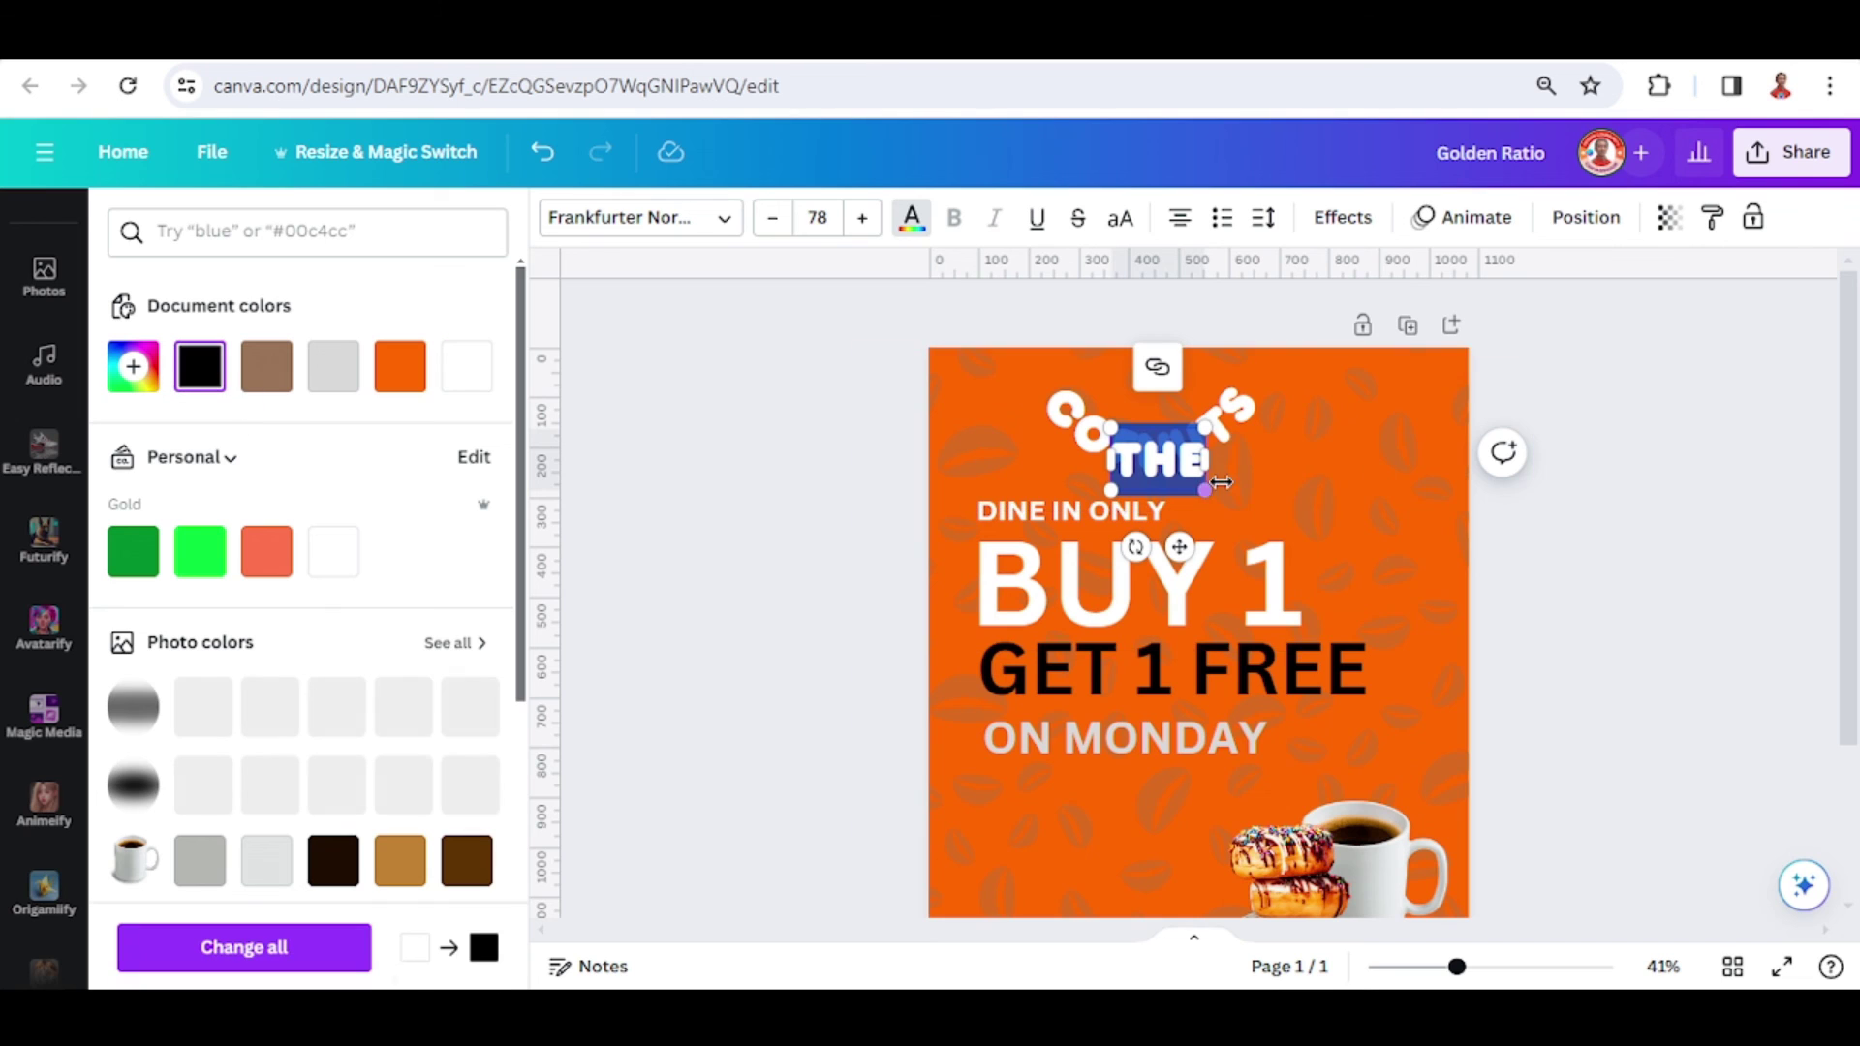
{"action": "left_click", "coordinate": [1168, 475]}
{"action": "left_click_drag", "start_coordinate": [1168, 475], "coordinate": [1176, 417]}
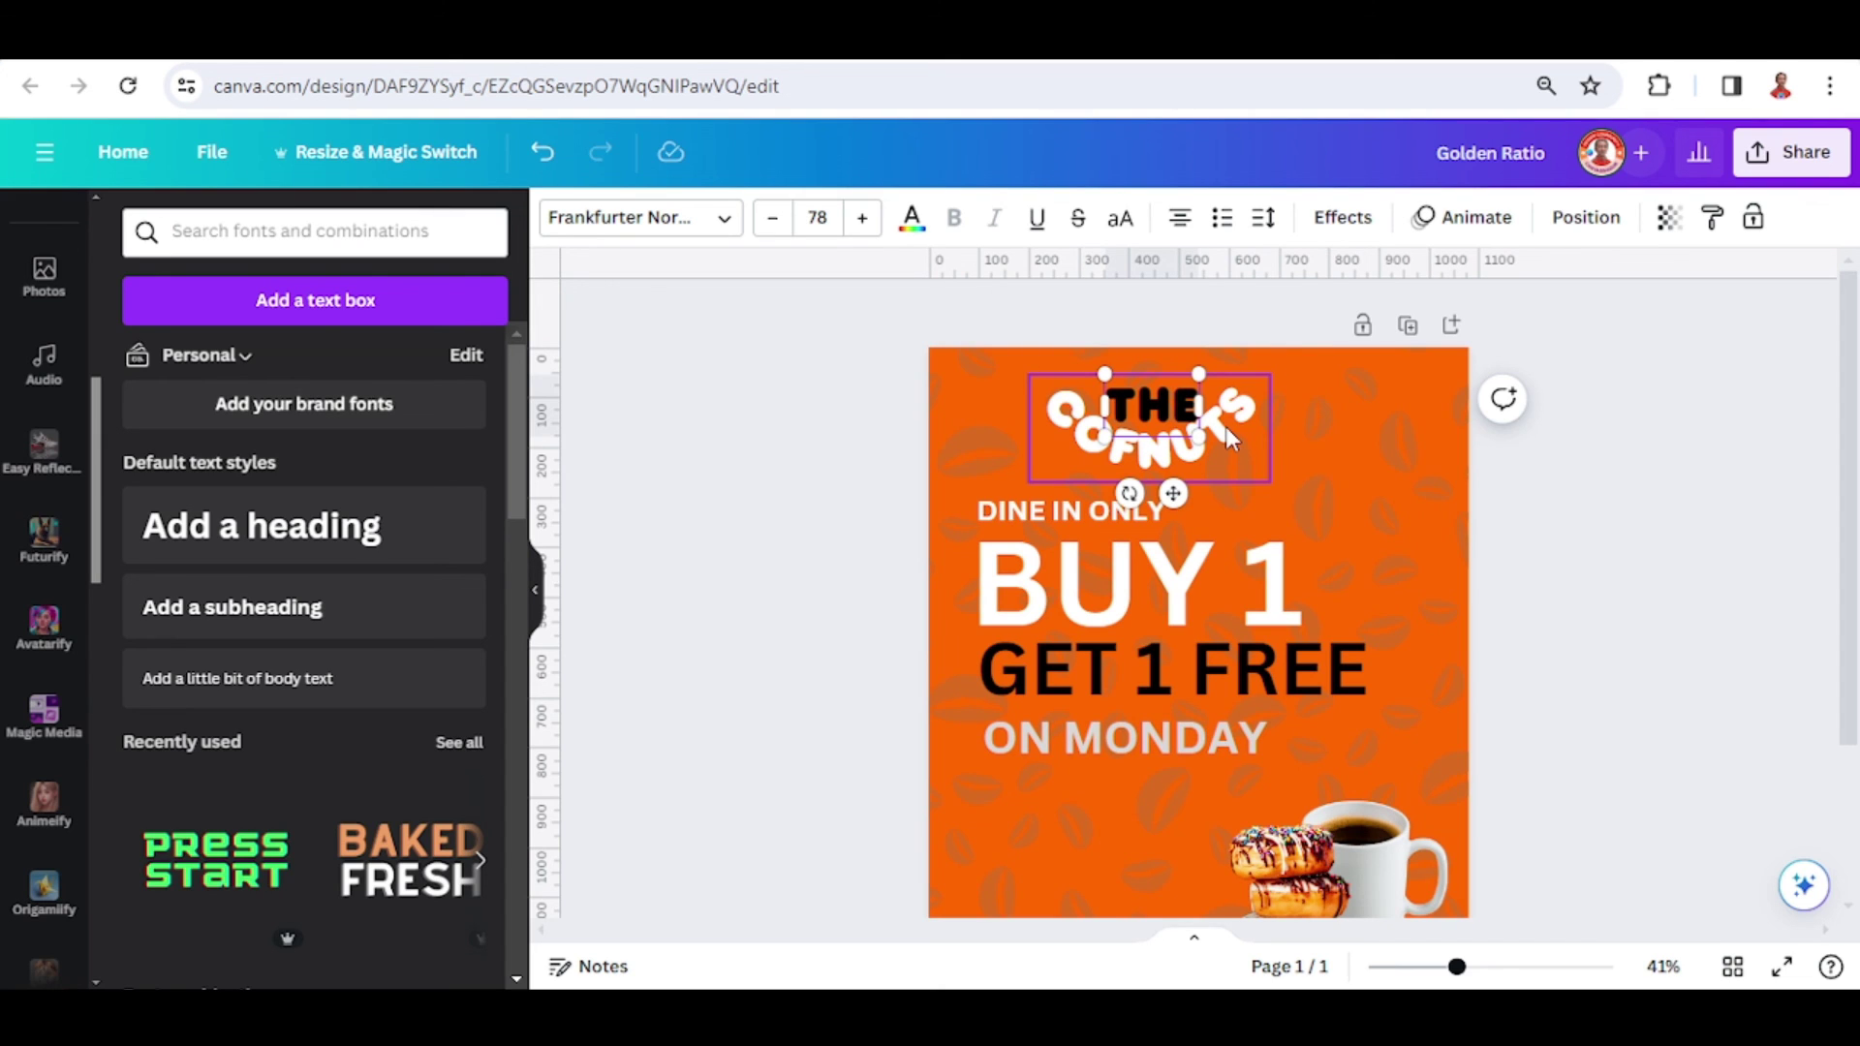
- Shrink THE and COFNUTS together, group them, and move the logo top-left
{"action": "left_click", "coordinate": [1225, 426], "text": "shift"}
{"action": "left_click_drag", "start_coordinate": [1259, 478], "coordinate": [1136, 422]}
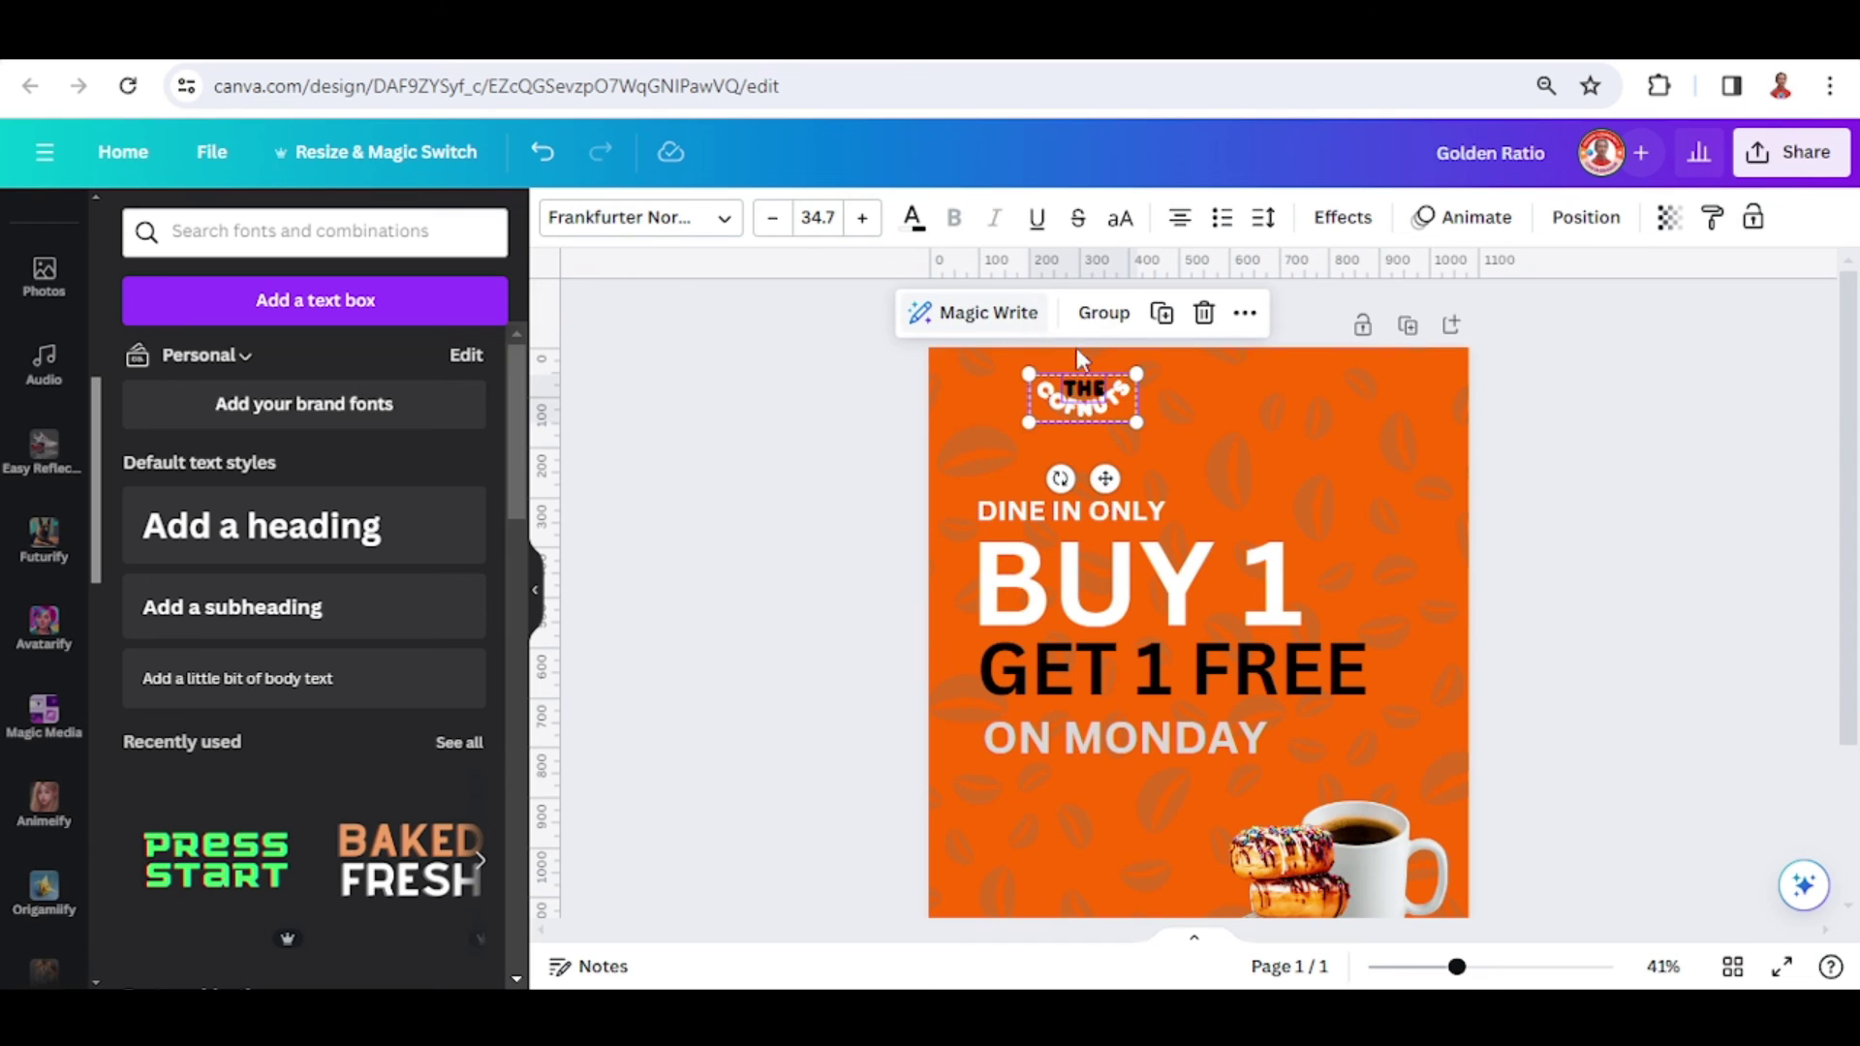
{"action": "left_click", "coordinate": [1096, 323]}
{"action": "left_click_drag", "start_coordinate": [1106, 411], "coordinate": [1010, 388]}
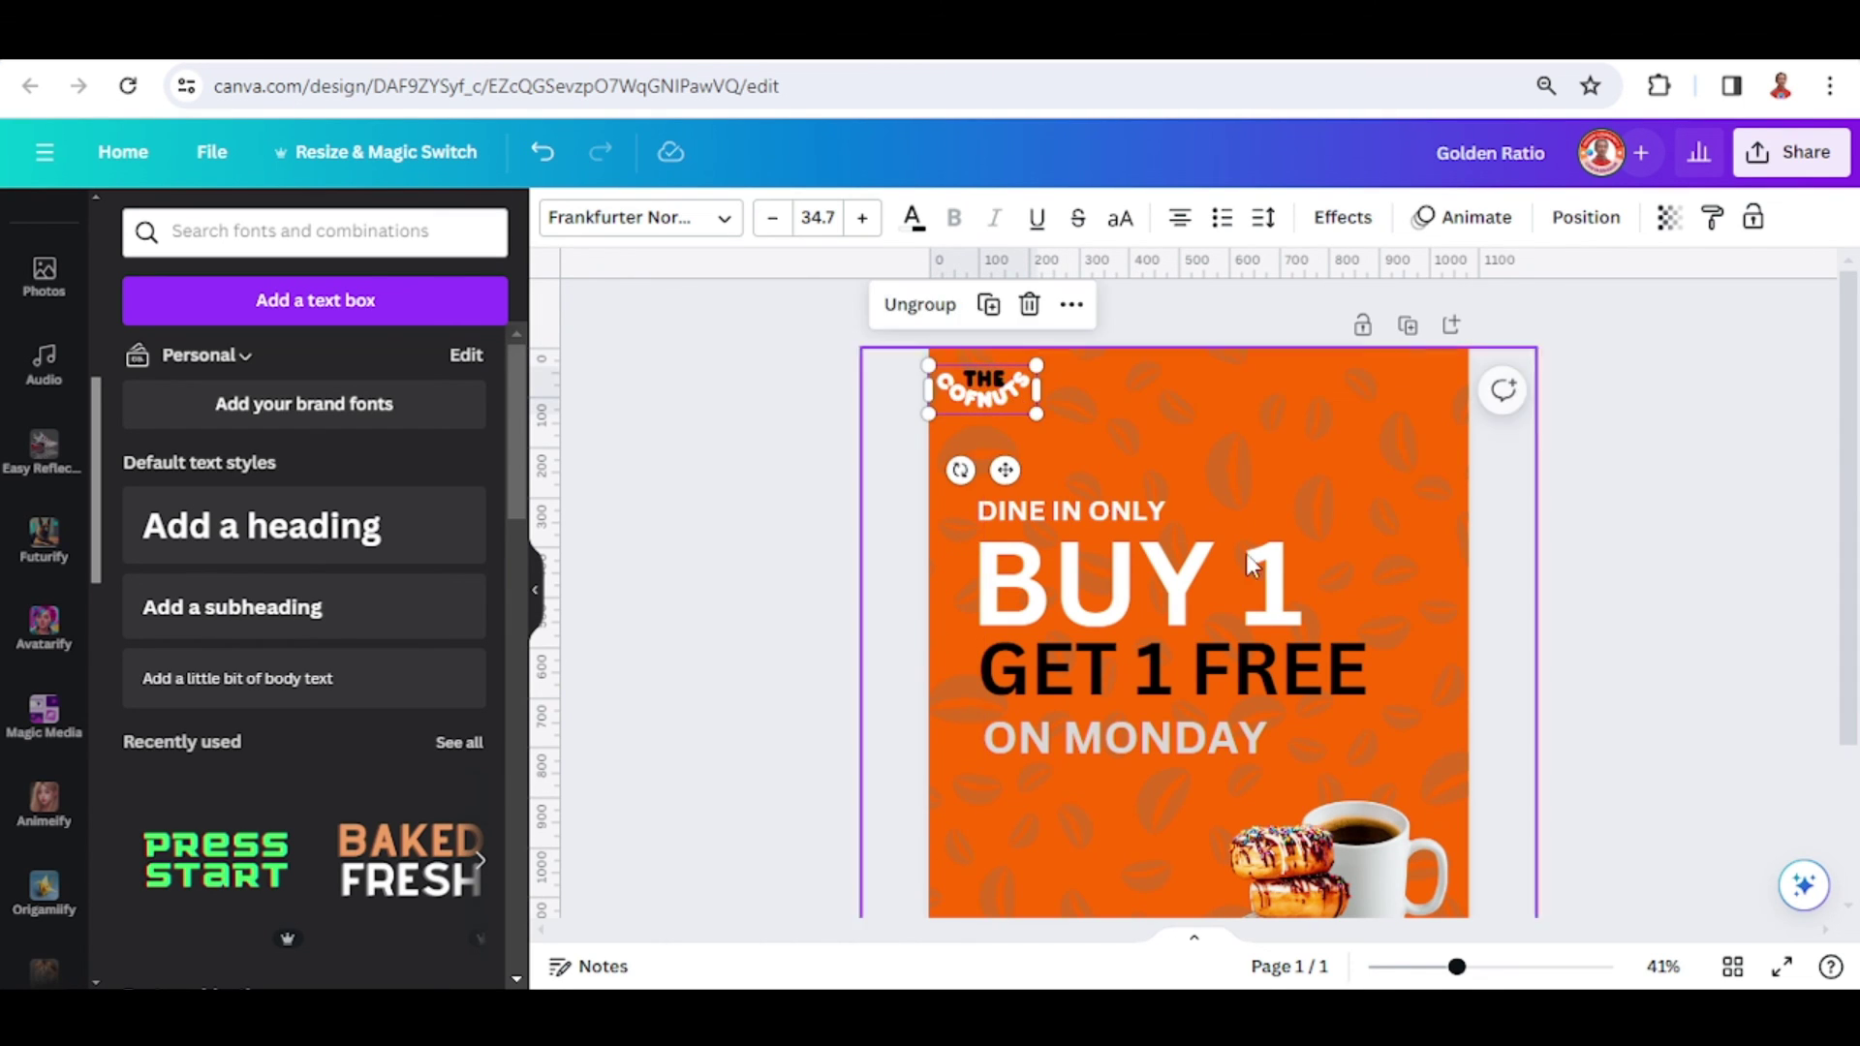
{"action": "scroll", "coordinate": [1492, 922], "scroll_direction": "down", "scroll_amount": 3}
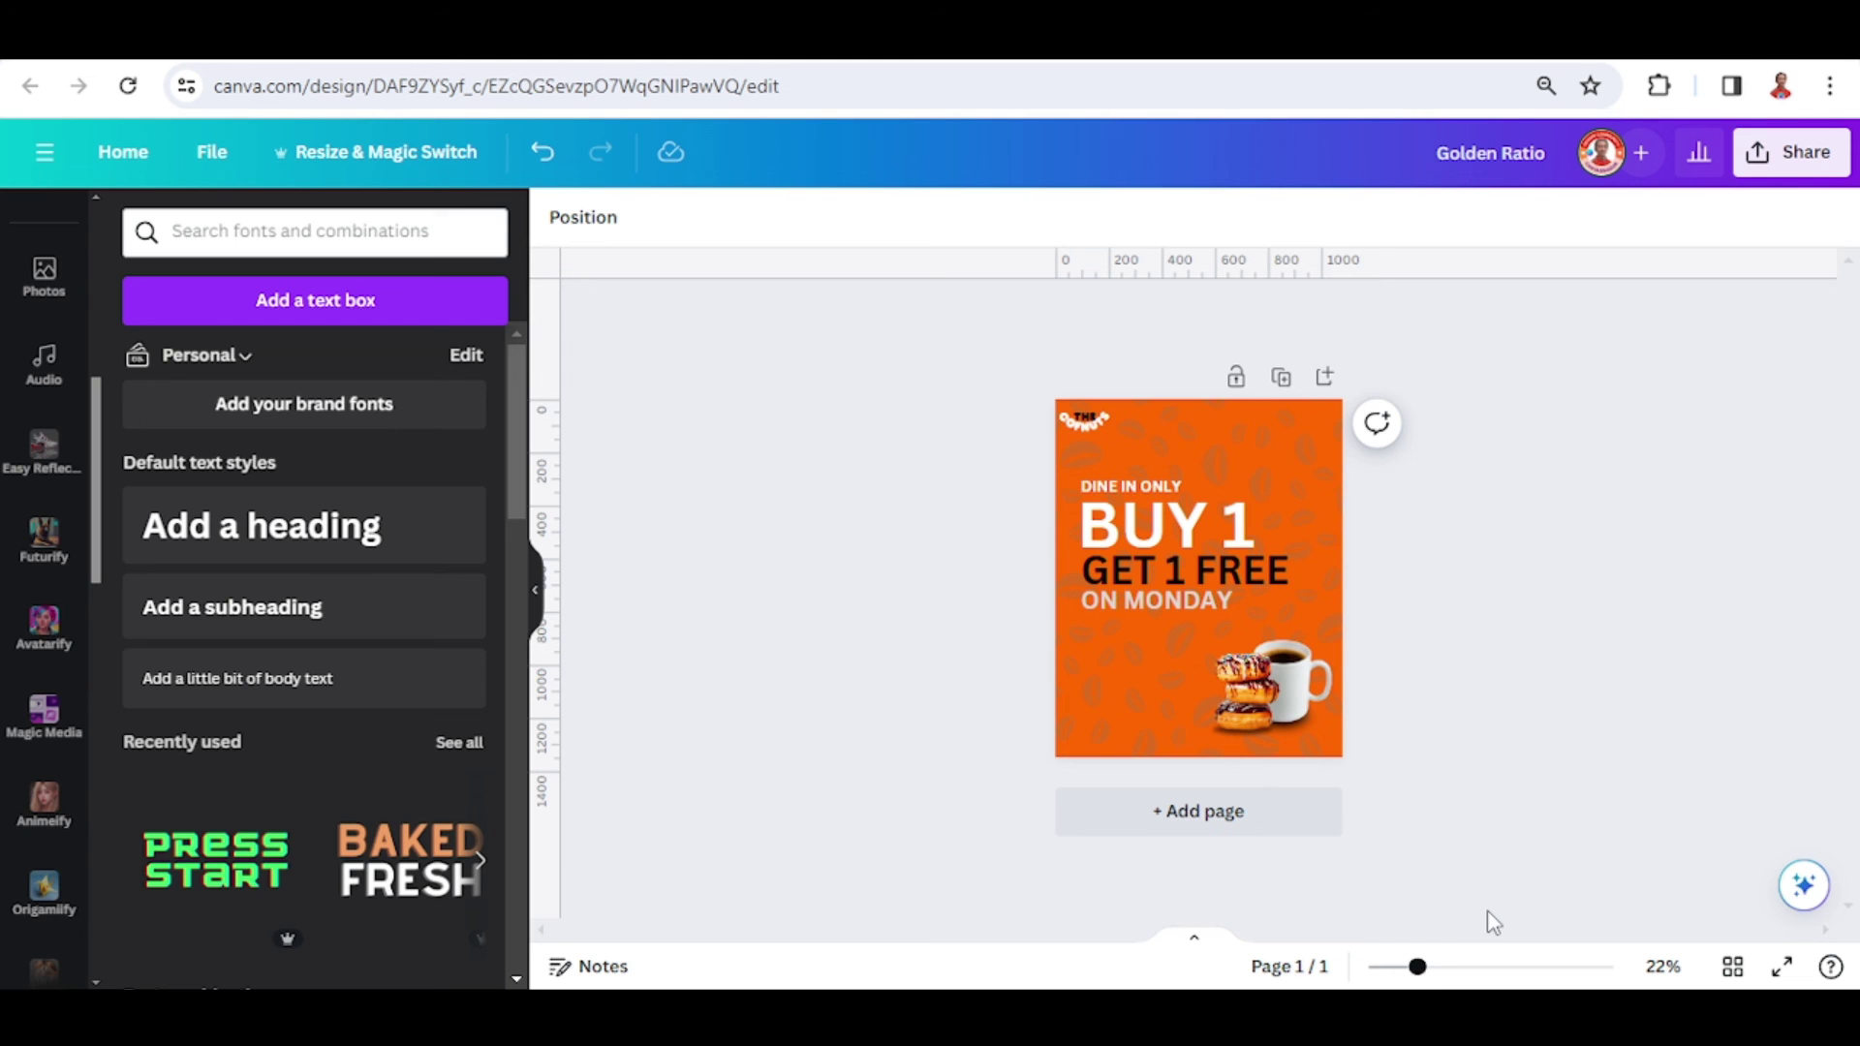